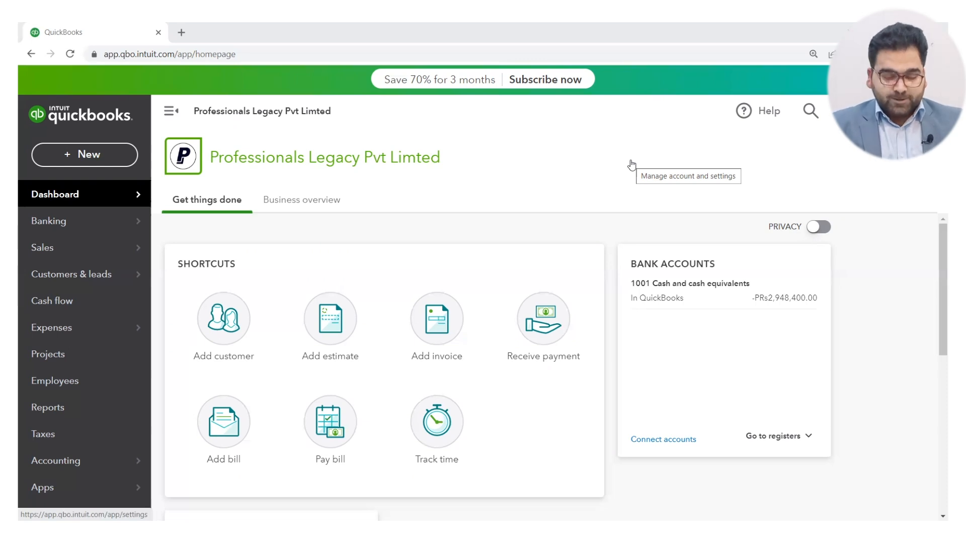
Open the Reports page and look over the standard reports.
left_click(49, 414)
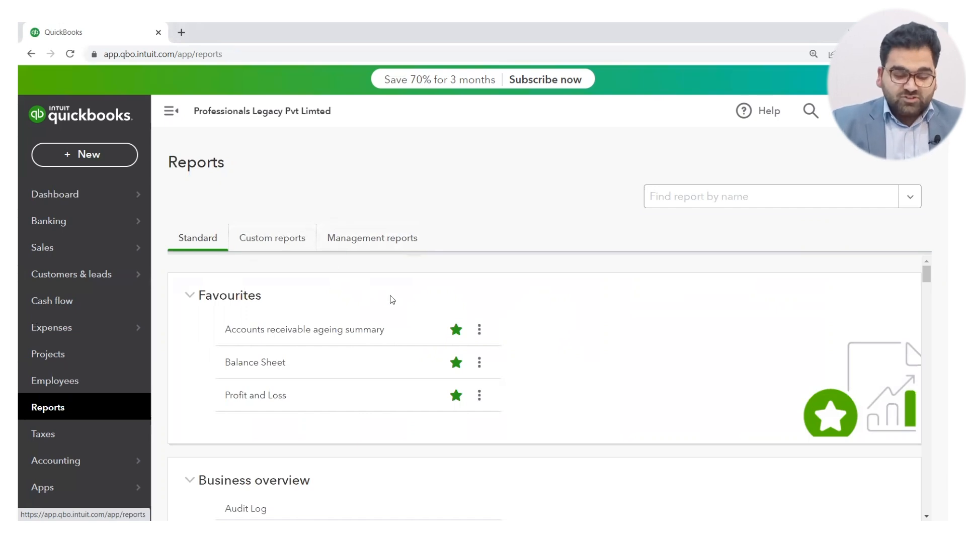
scroll(392, 300, "down", 1)
scroll(391, 299, "up", 1)
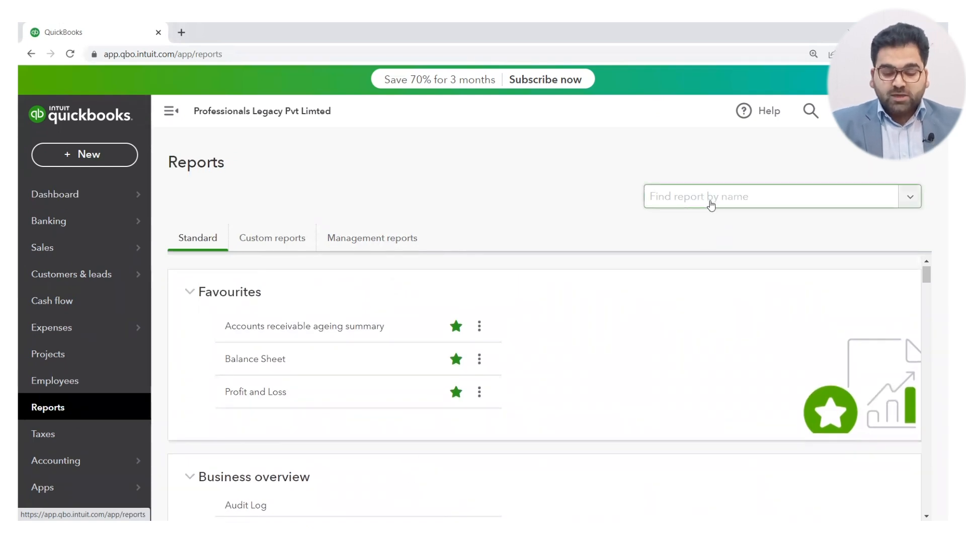
Look through the available report names in the report finder, then close the list without choosing one.
left_click(911, 205)
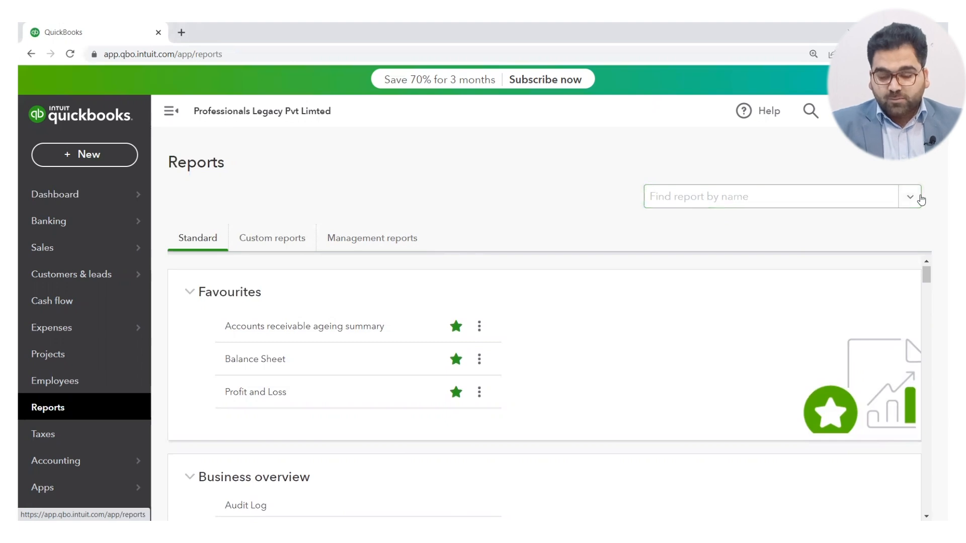
left_click(921, 200)
scroll(854, 300, "down", 5)
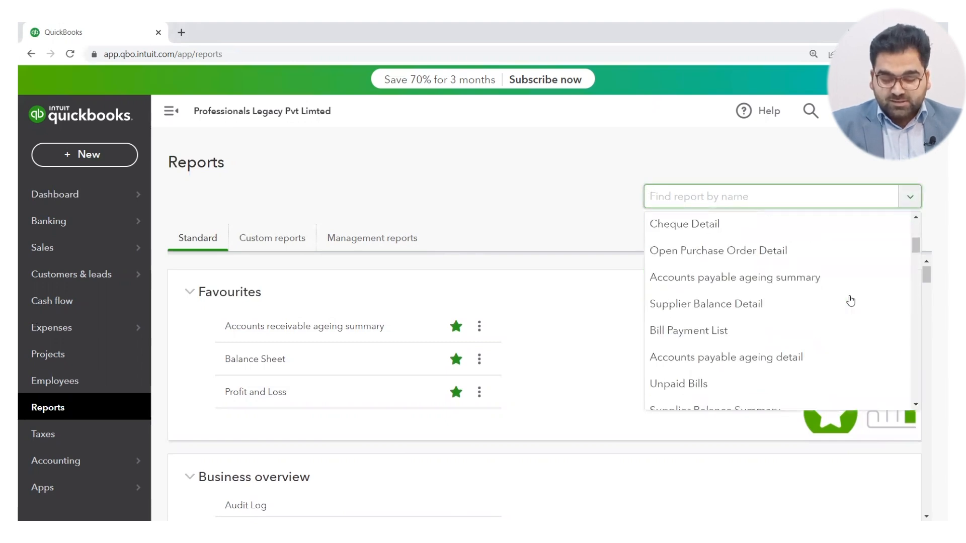
scroll(851, 300, "up", 3)
left_click(732, 197)
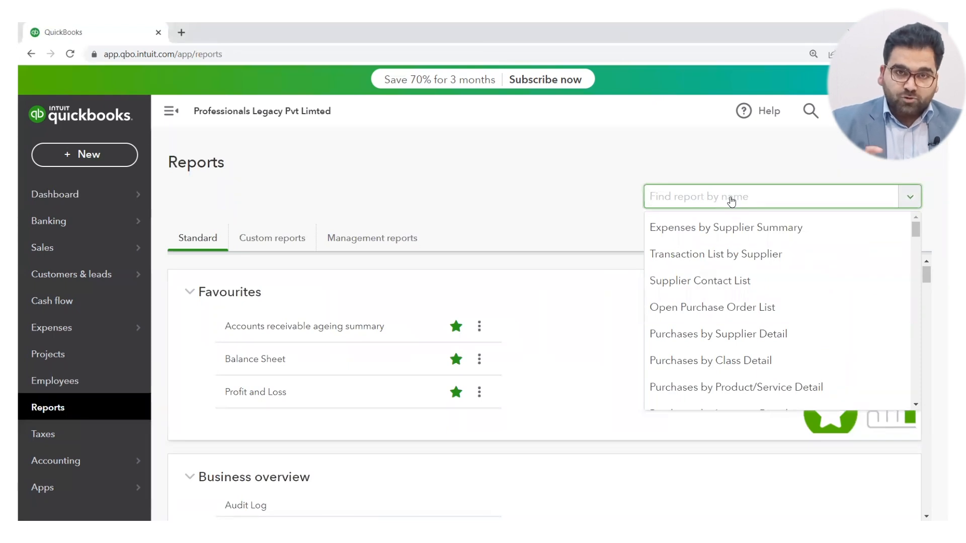
left_click(603, 198)
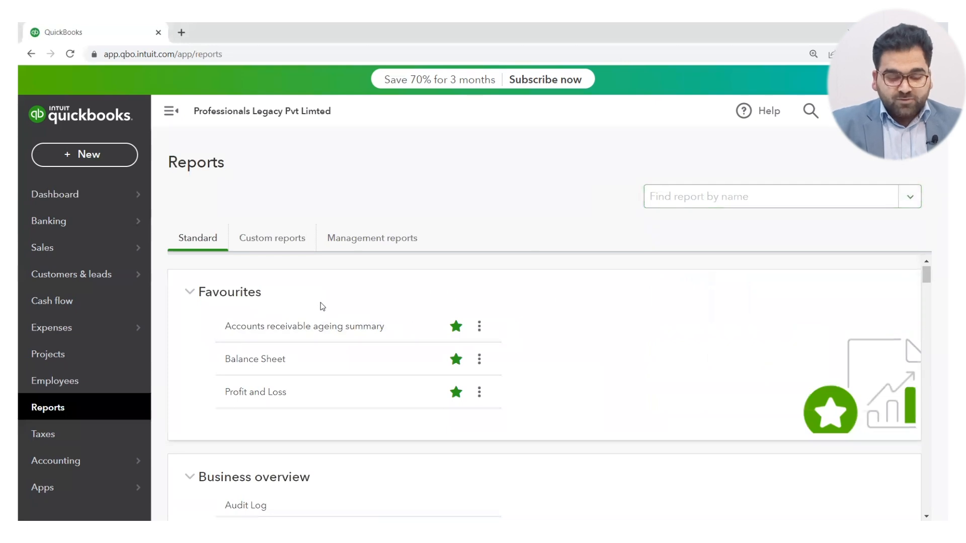
Add the Statement of Cash Flows report from the Business overview section to the favourites.
left_click(457, 328)
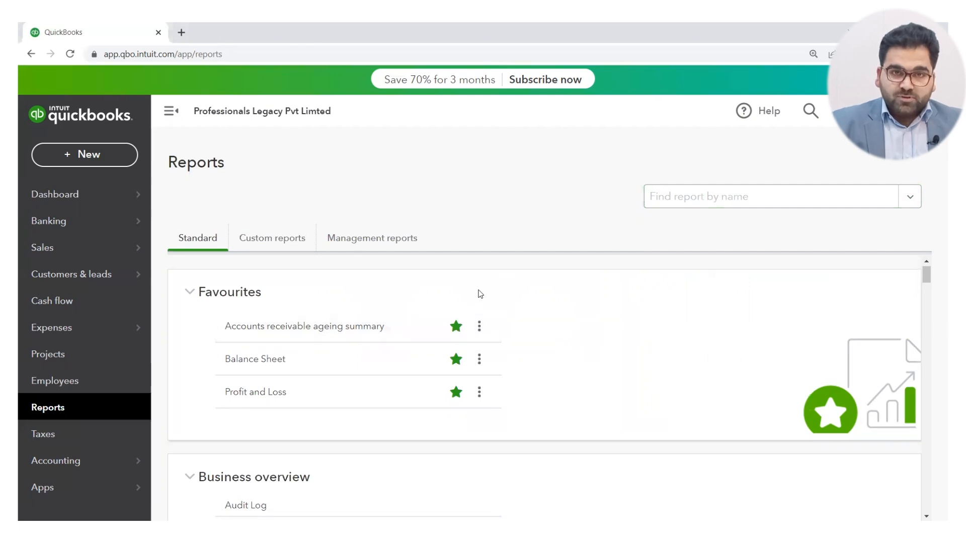
scroll(480, 294, "down", 4)
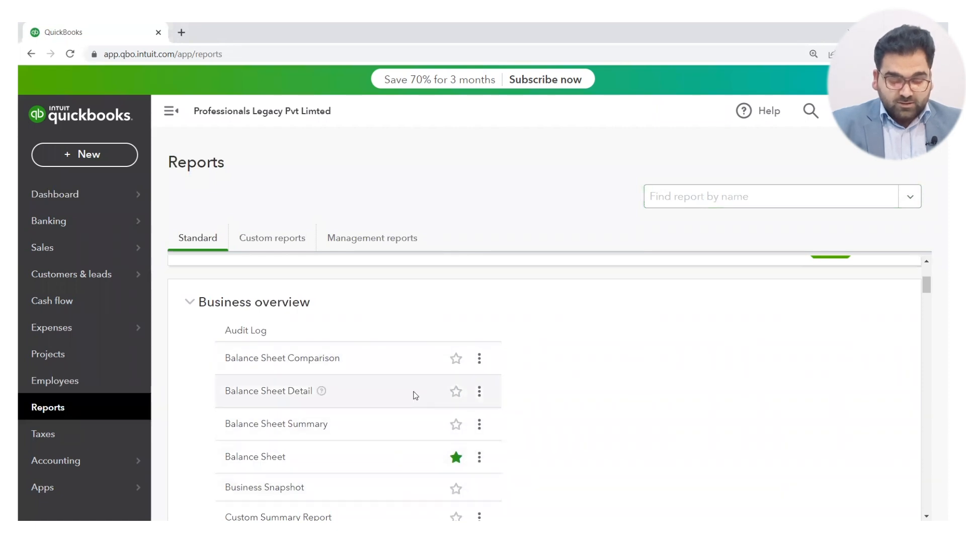
scroll(414, 455, "down", 3)
scroll(414, 455, "down", 3)
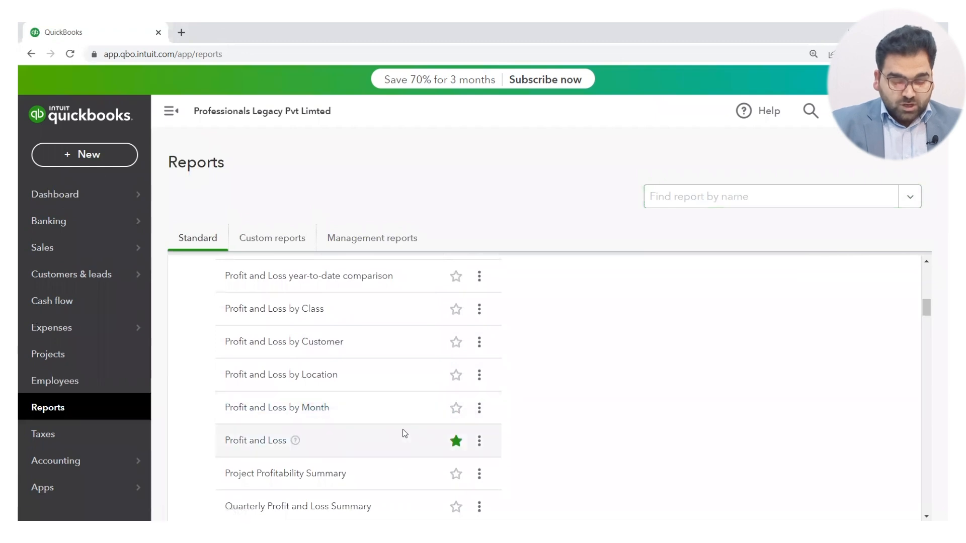
scroll(403, 431, "down", 4)
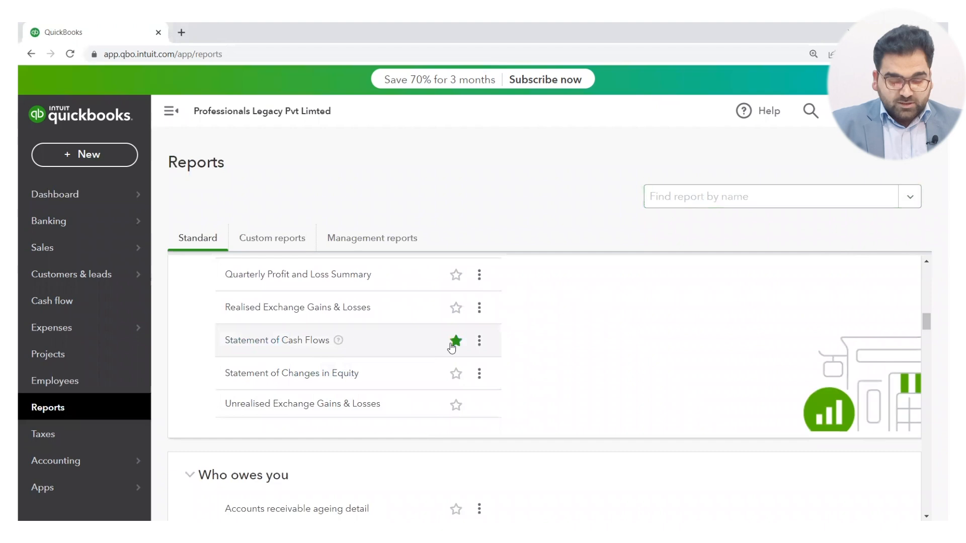
left_click(456, 342)
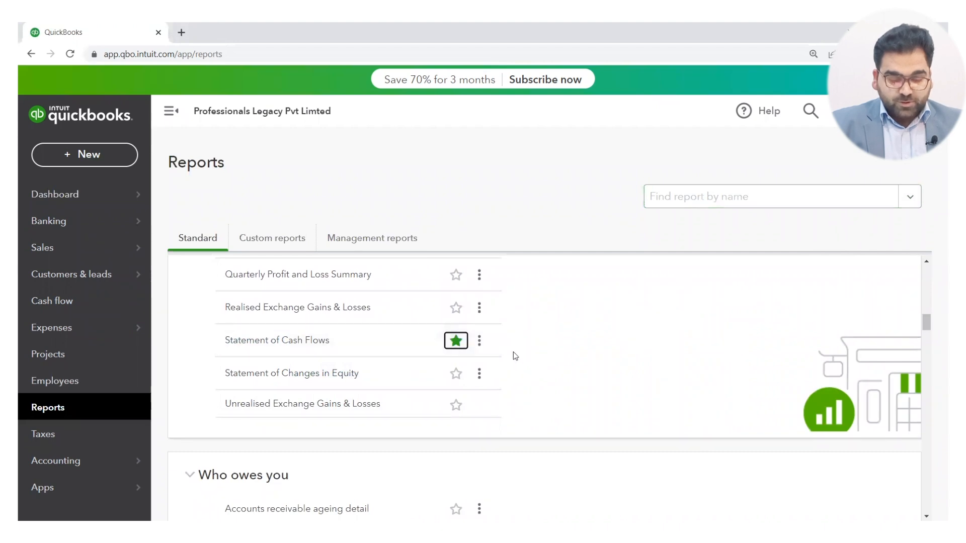
Check the Favourites section and remove the Statement of Cash Flows report from it.
scroll(514, 353, "down", 3)
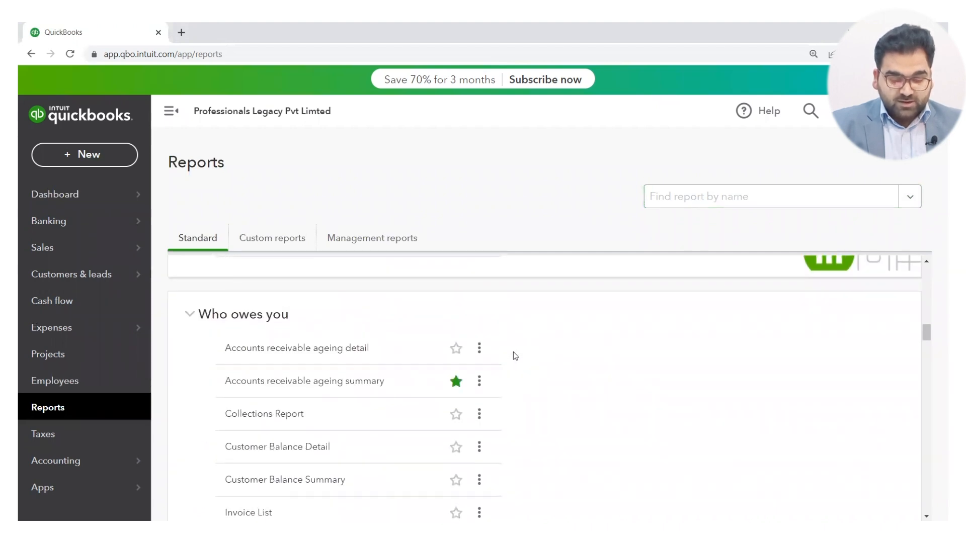
scroll(513, 353, "up", 3)
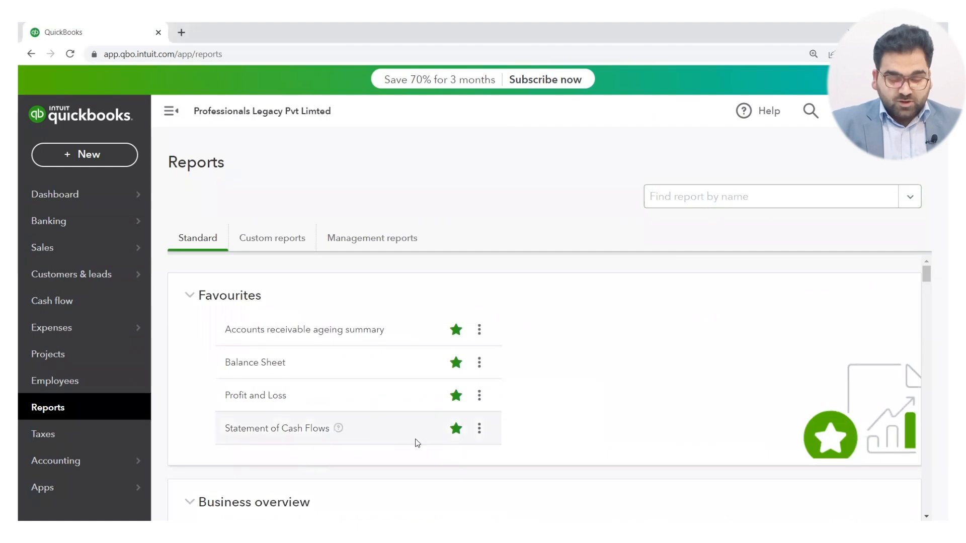
left_click(456, 430)
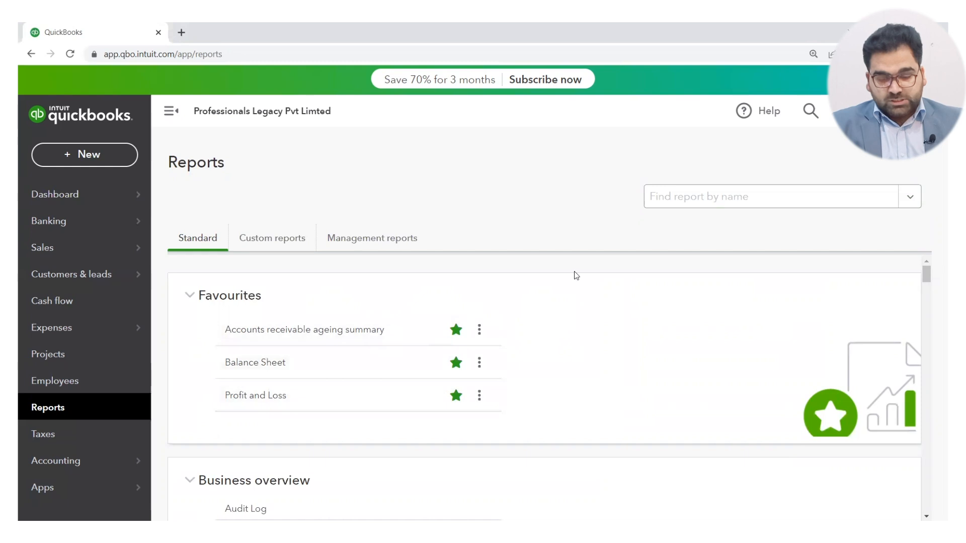
Find reports matching "payab" and open the Accounts payable ageing summary report.
left_click(681, 206)
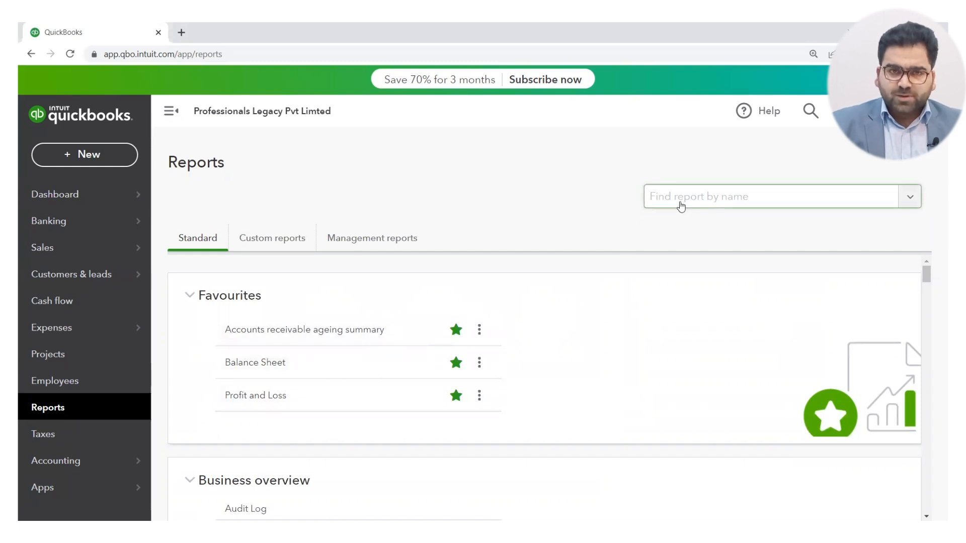
scroll(648, 364, "down", 8)
scroll(649, 363, "up", 8)
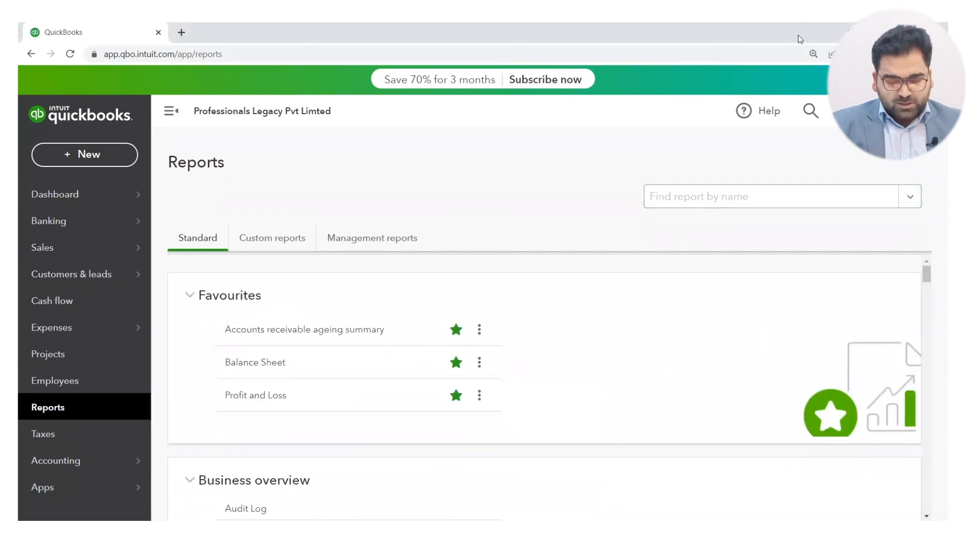
left_click(719, 202)
type("payab")
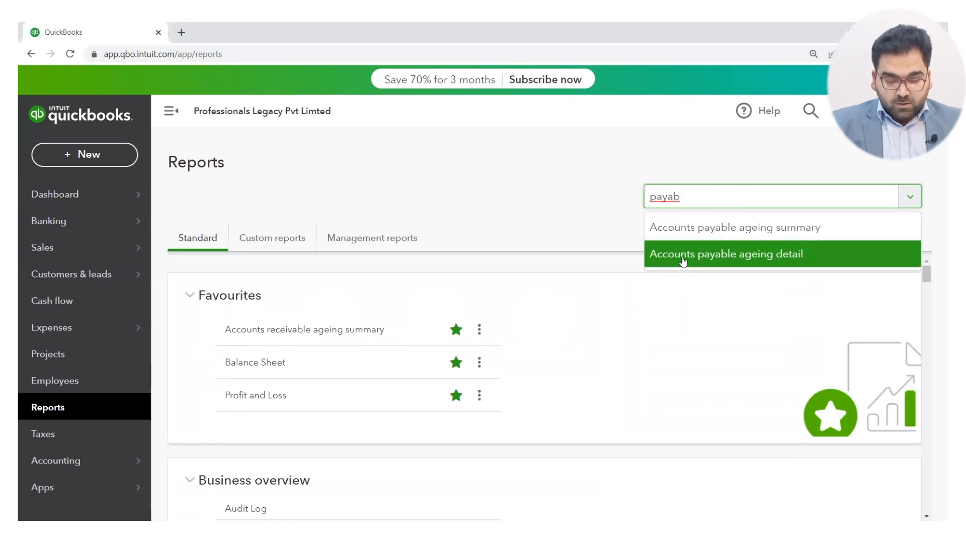
left_click(782, 235)
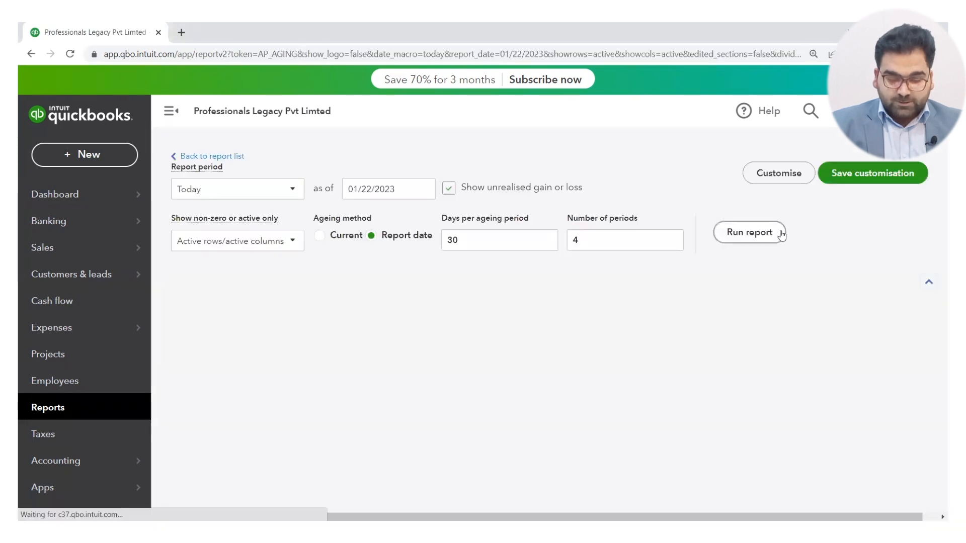
scroll(660, 339, "up", 3)
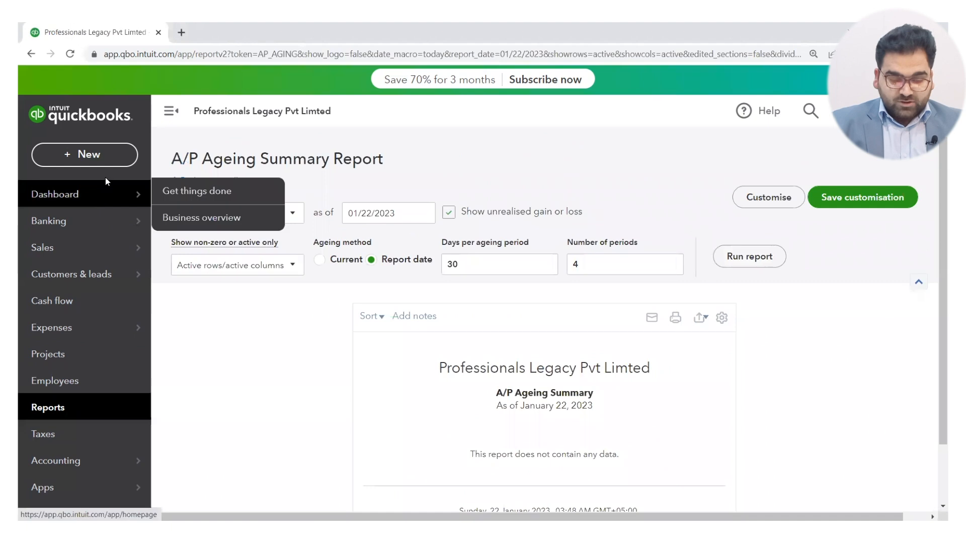
Return to the report list and open the Balance Sheet report from the favourites.
left_click(63, 412)
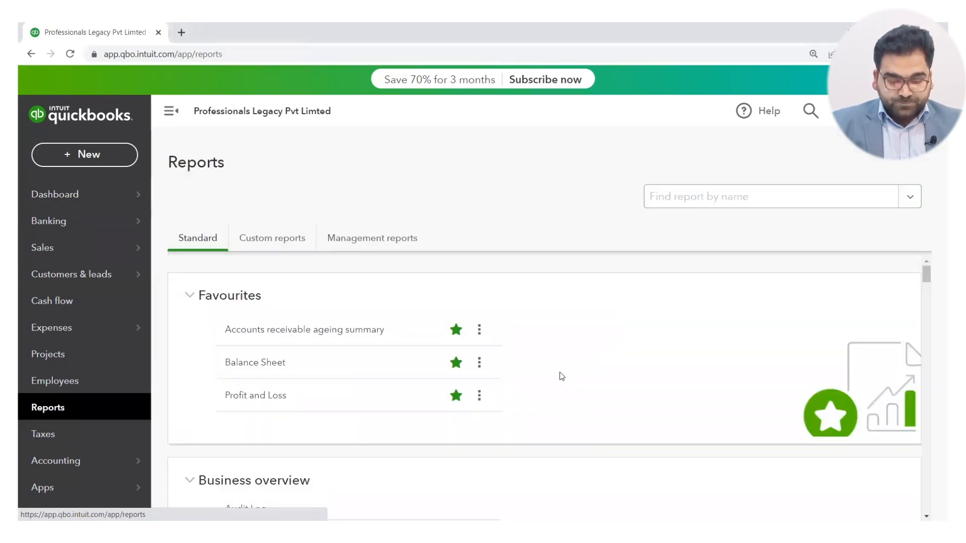
scroll(339, 352, "down", 2)
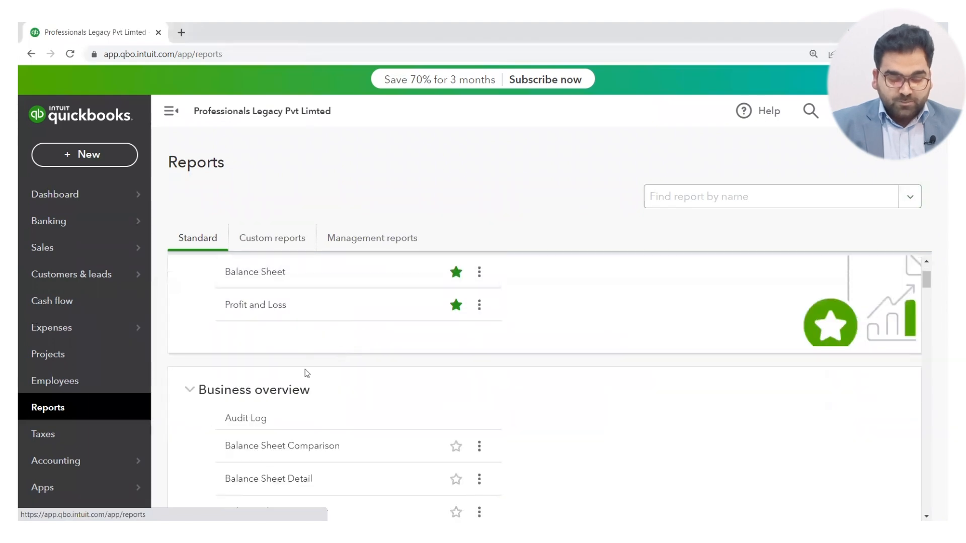
scroll(305, 370, "up", 2)
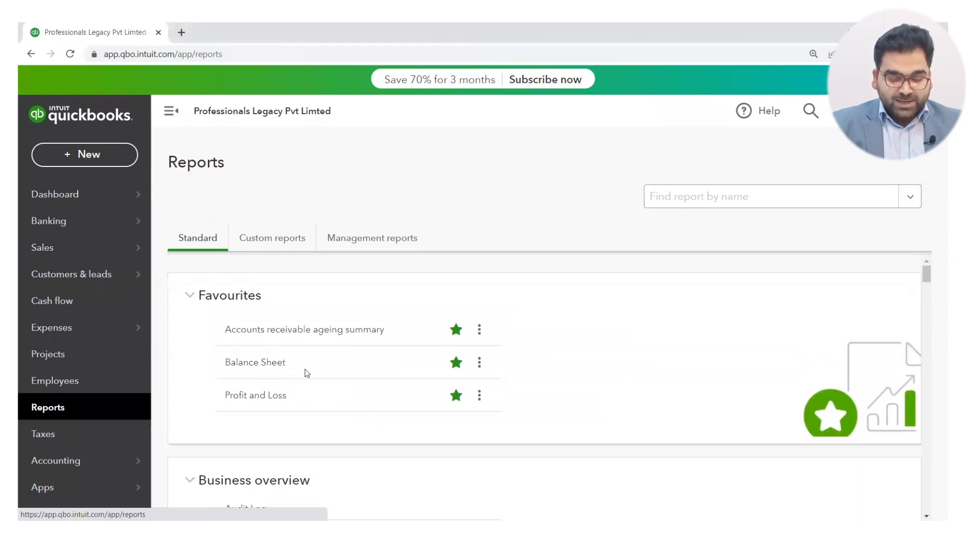
left_click(267, 368)
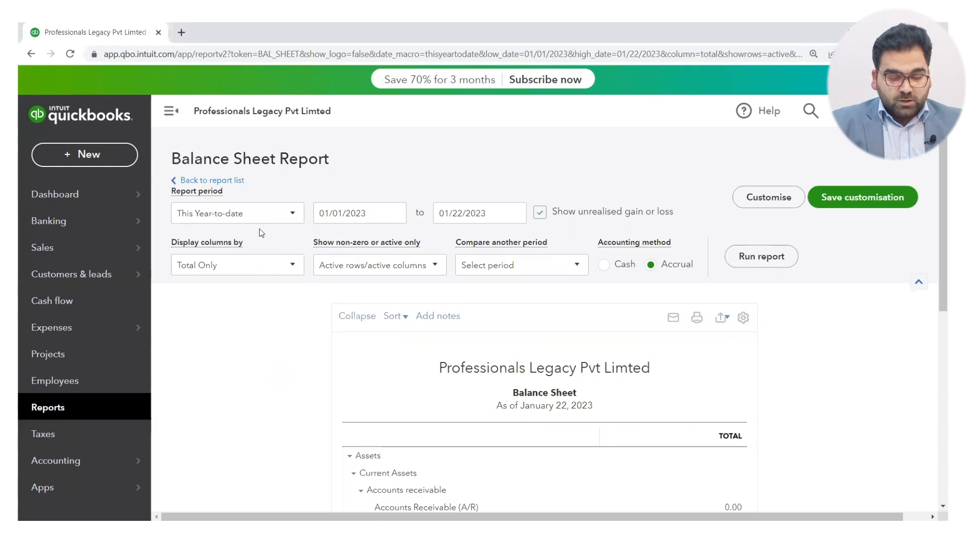
Look at the report period options, then set the Balance Sheet's end date to 12/31/2023.
left_click(291, 215)
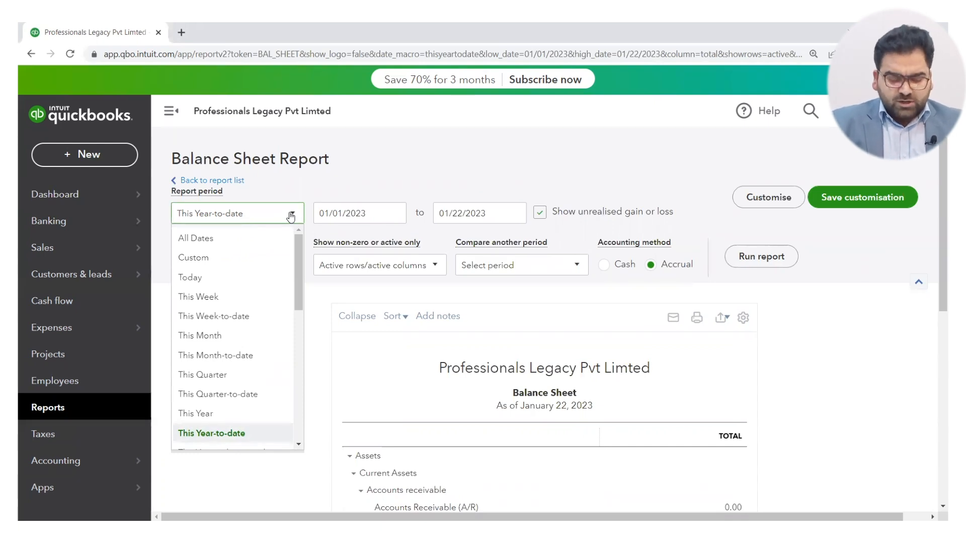
left_click(366, 184)
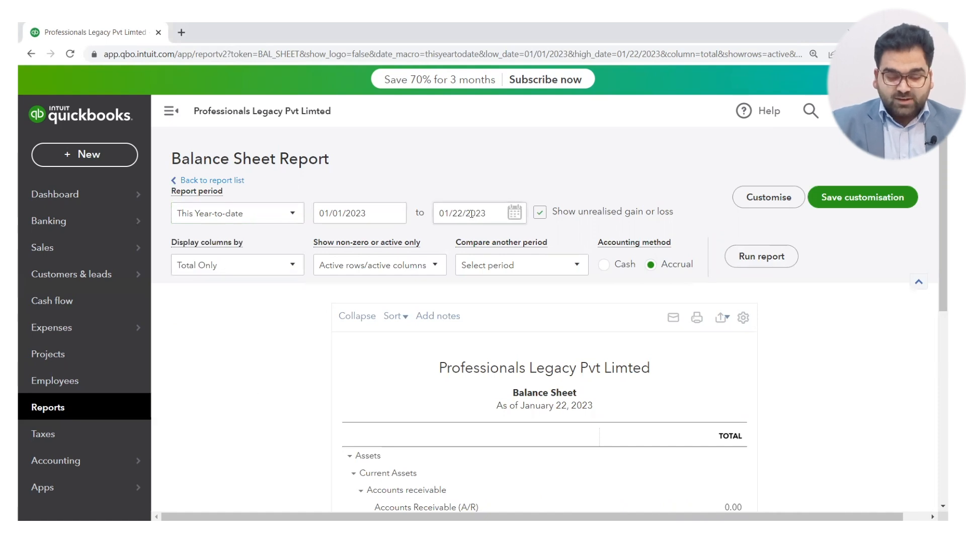
left_click(516, 219)
left_click(504, 247)
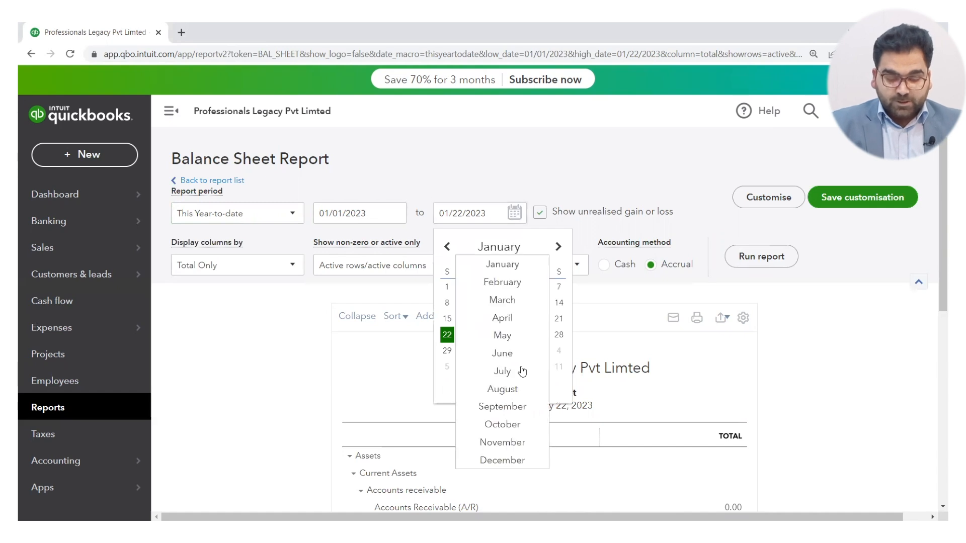
left_click(502, 460)
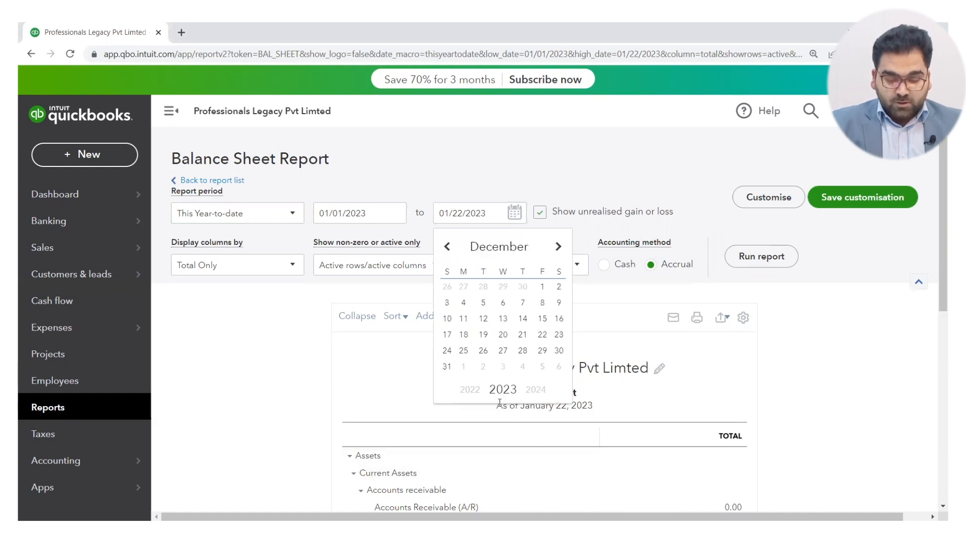
left_click(447, 367)
left_click(507, 187)
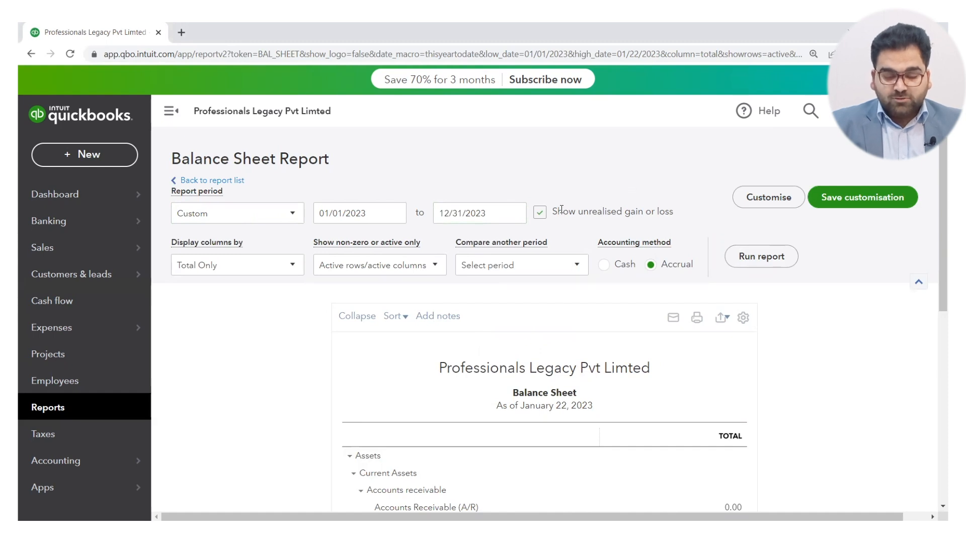
Display the Balance Sheet columns by Months, run the report, and review the monthly columns.
mouse_move(561, 211)
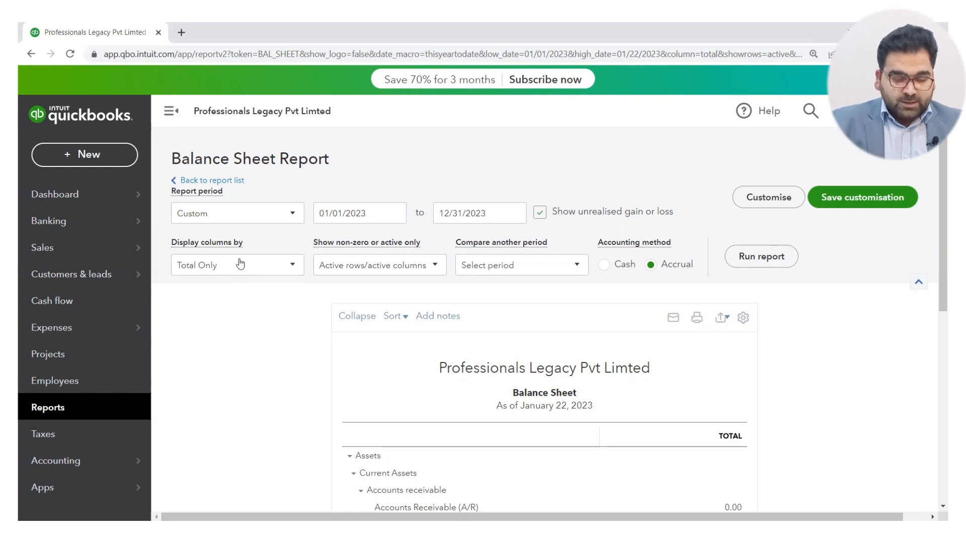
left_click(267, 271)
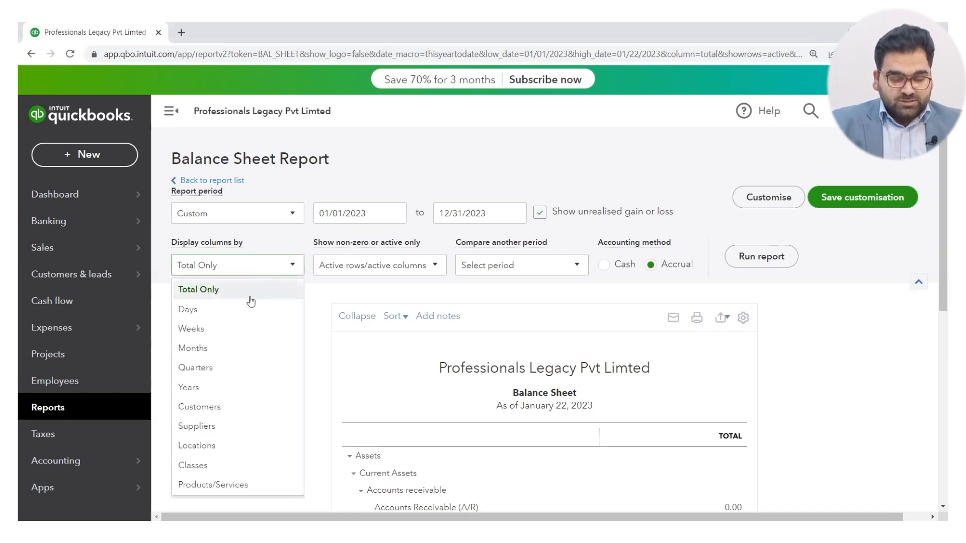
left_click(218, 349)
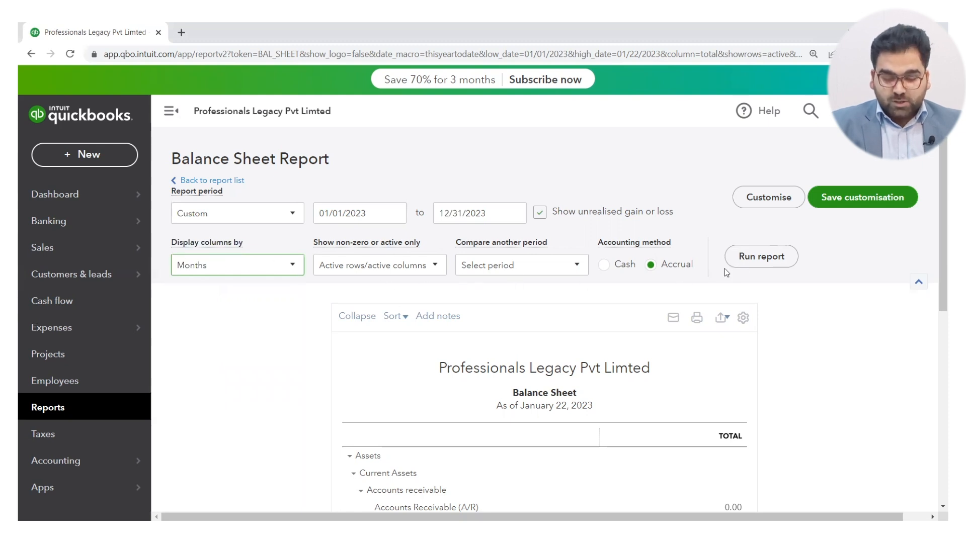
left_click(762, 257)
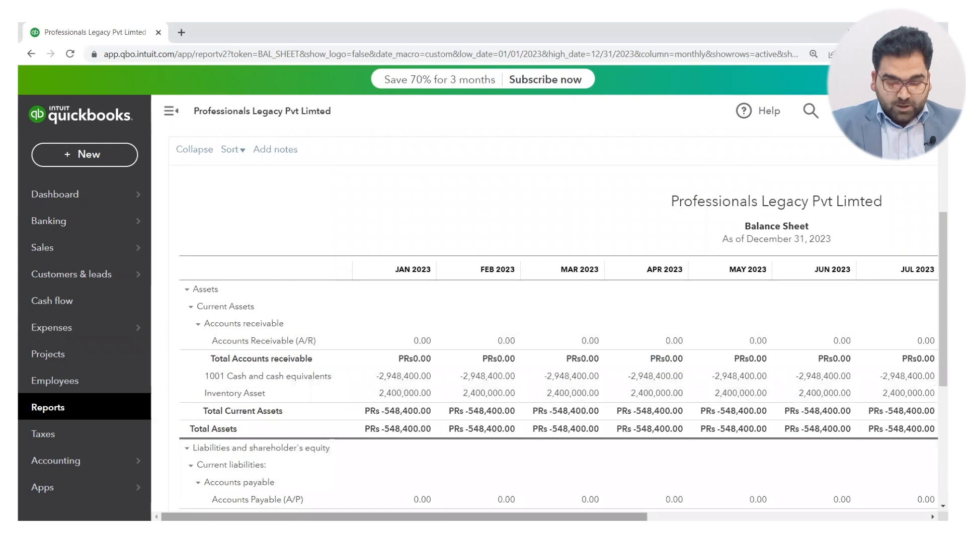
scroll(850, 485, "right", 10)
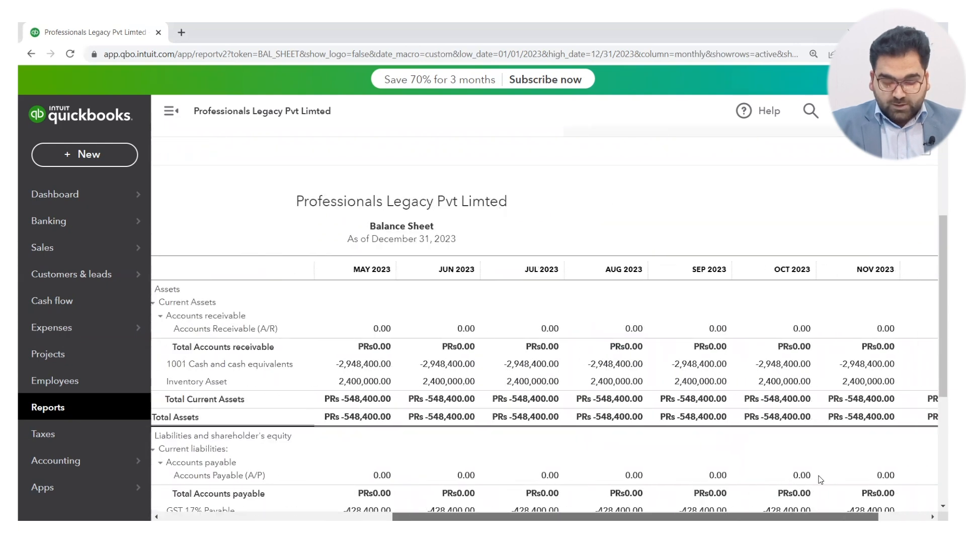
scroll(776, 484, "left", 10)
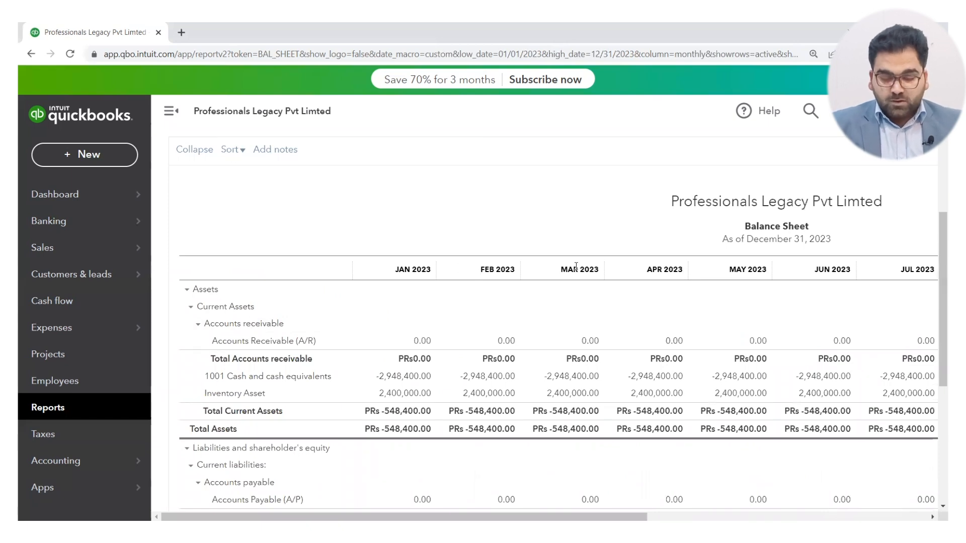
scroll(447, 226, "up", 4)
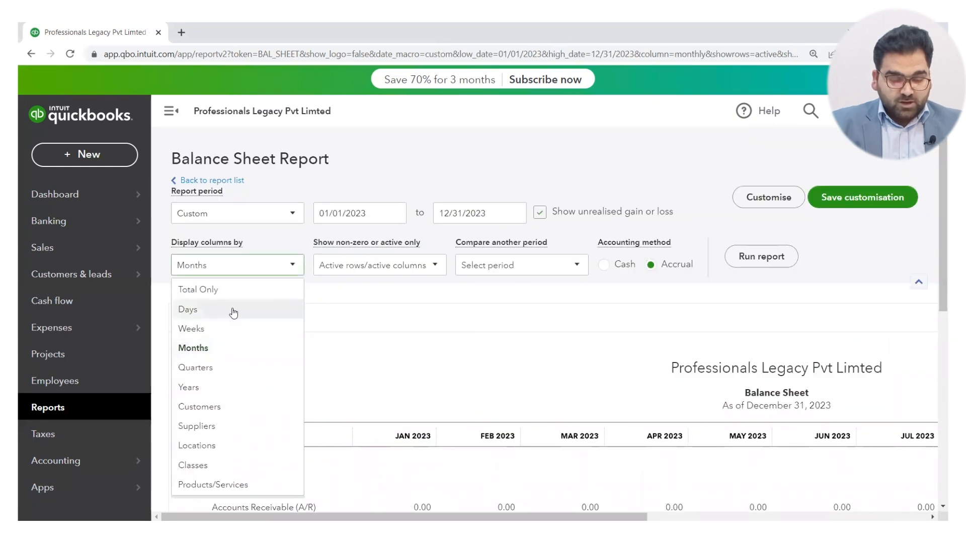
Display the Balance Sheet columns by Quarters and run the report.
left_click(210, 367)
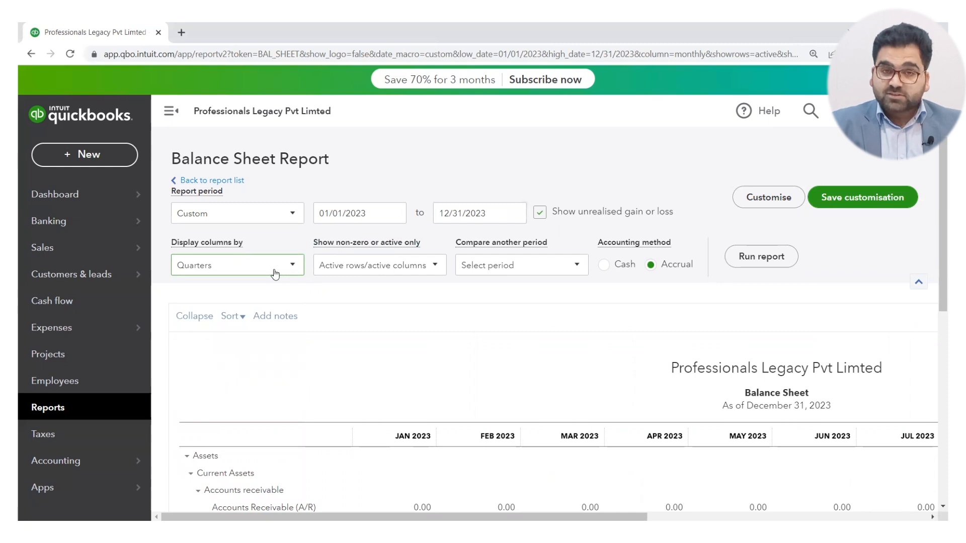
left_click(768, 257)
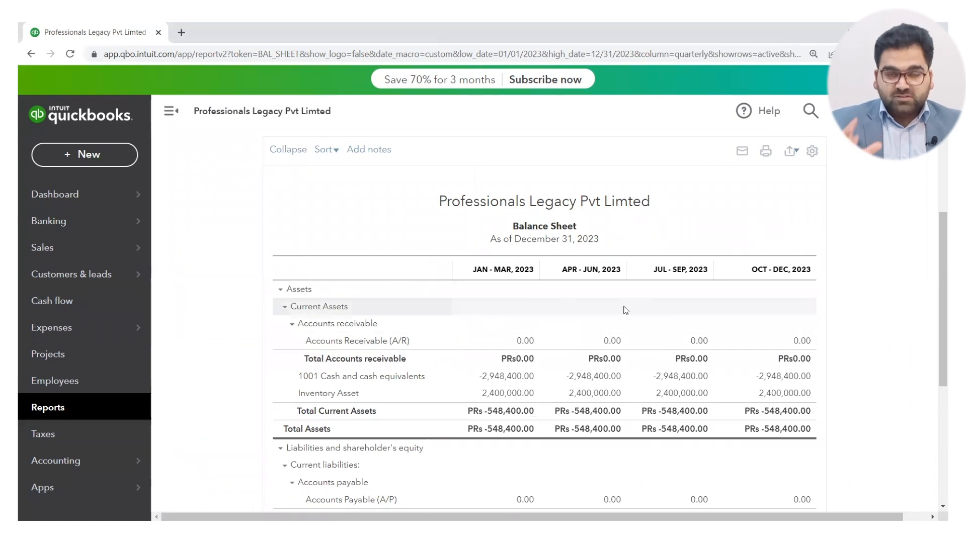
Set the Balance Sheet columns to Total Only and run the report again.
scroll(509, 298, "up", 3)
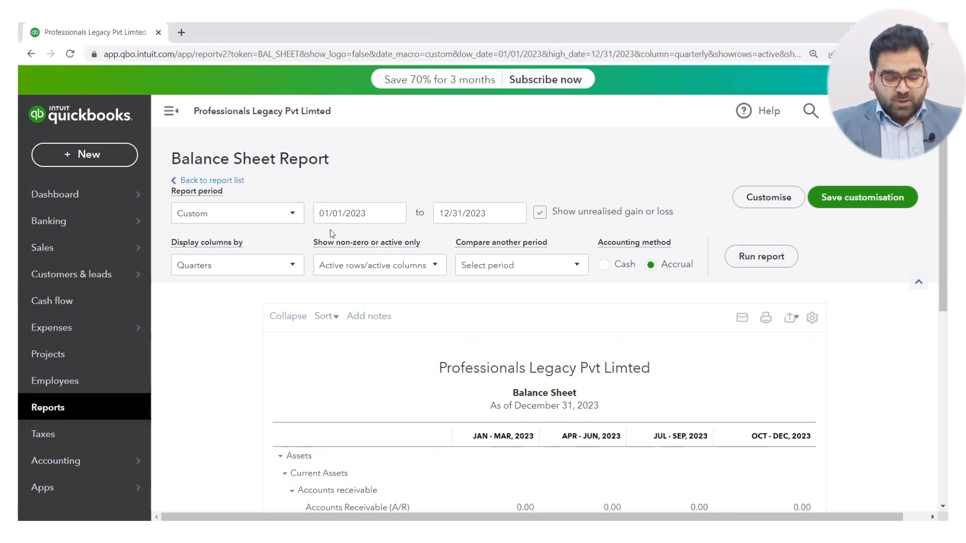
left_click(282, 267)
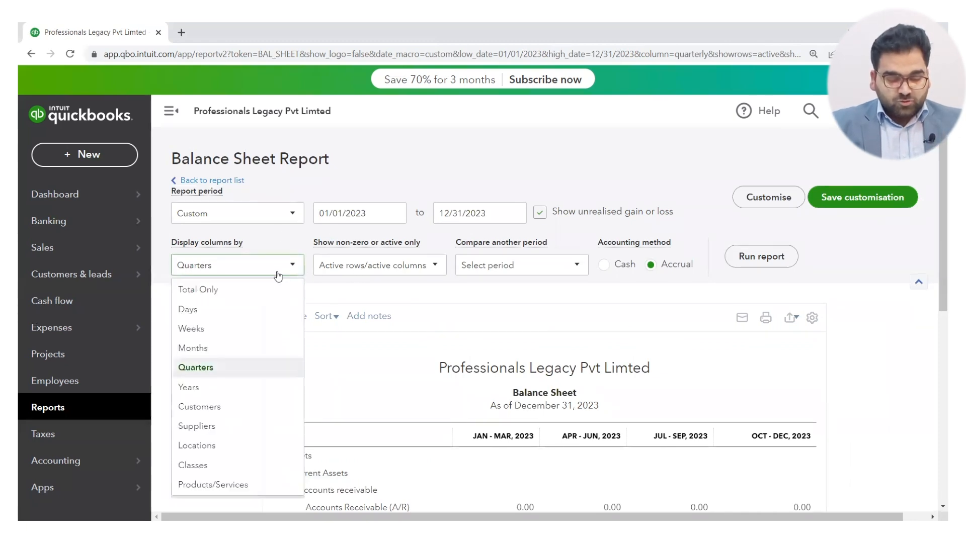
left_click(224, 291)
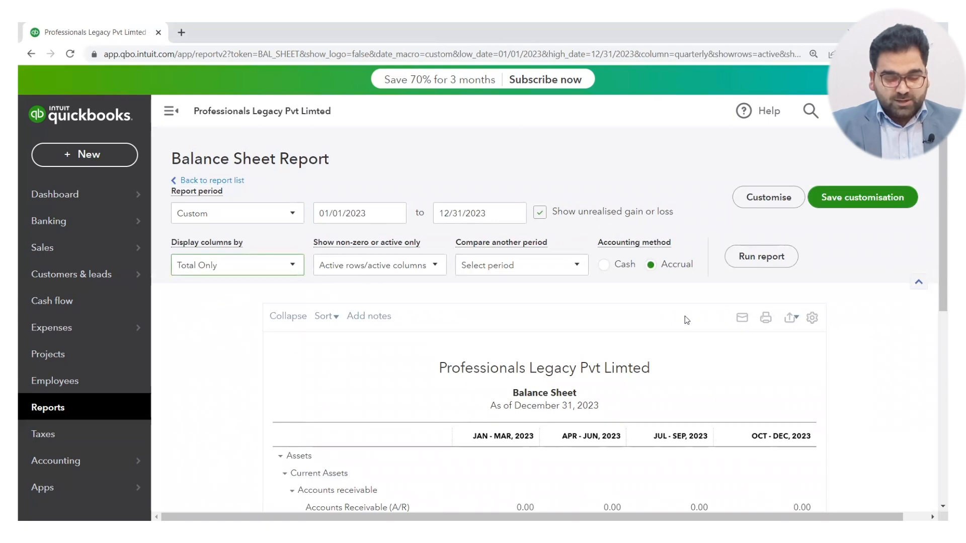
left_click(761, 257)
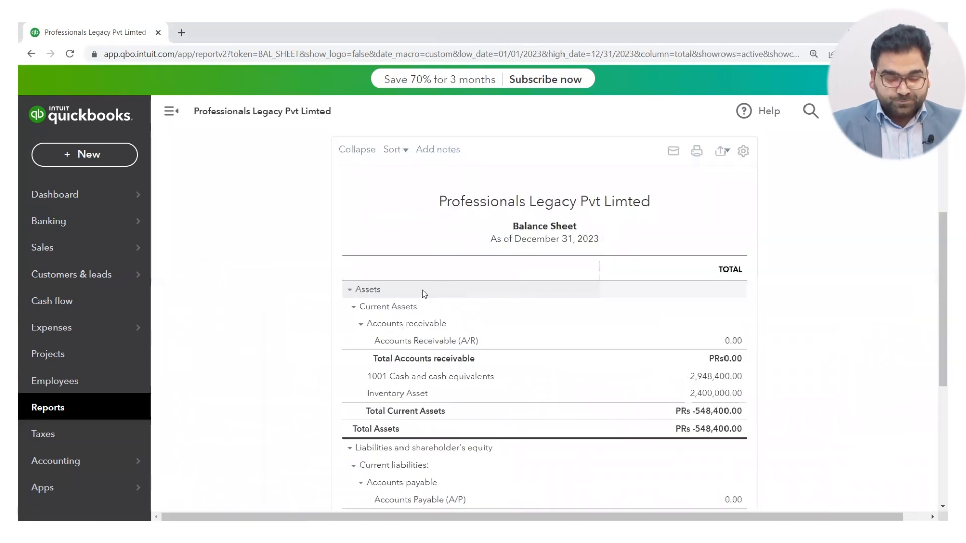
Look at the options for showing active, all or non-zero rows and columns, and for comparing another period.
scroll(412, 295, "up", 3)
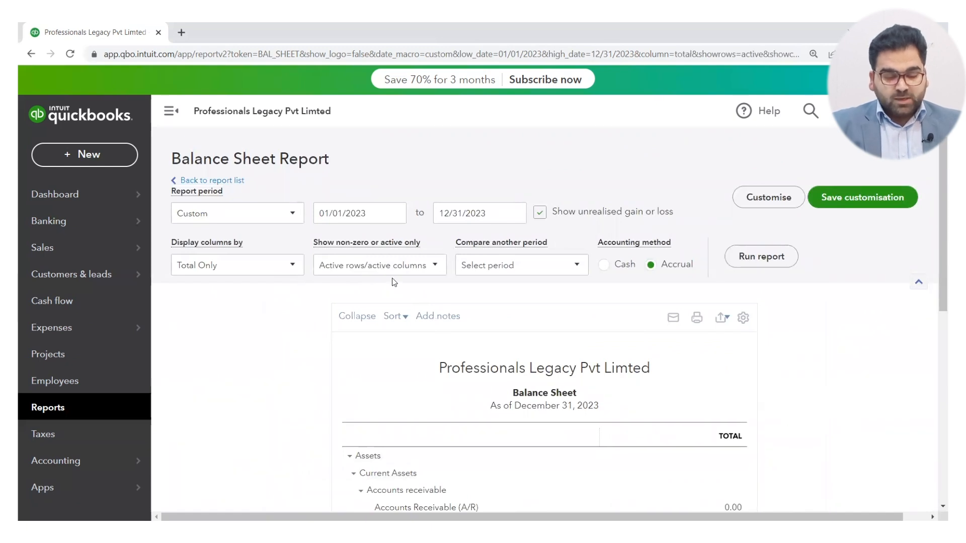
left_click(435, 269)
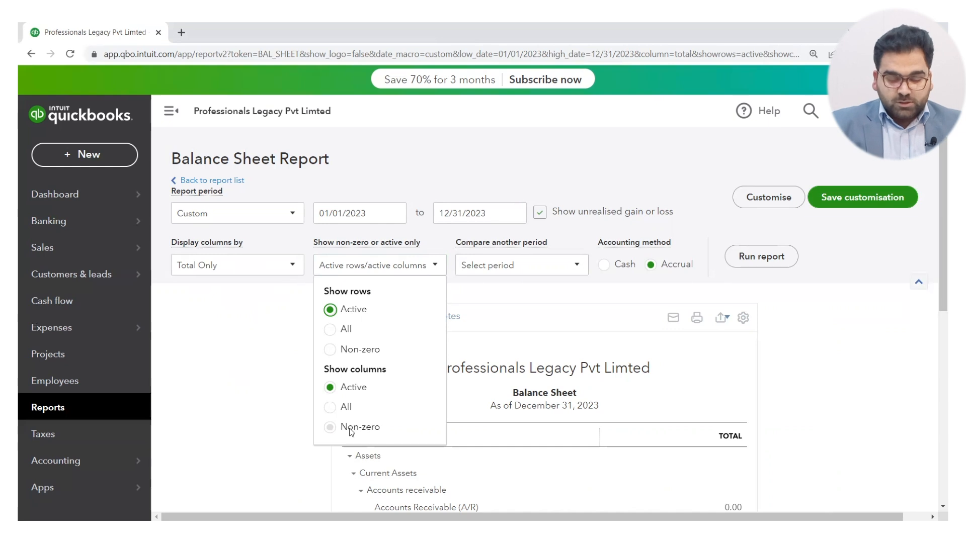
scroll(272, 364, "down", 3)
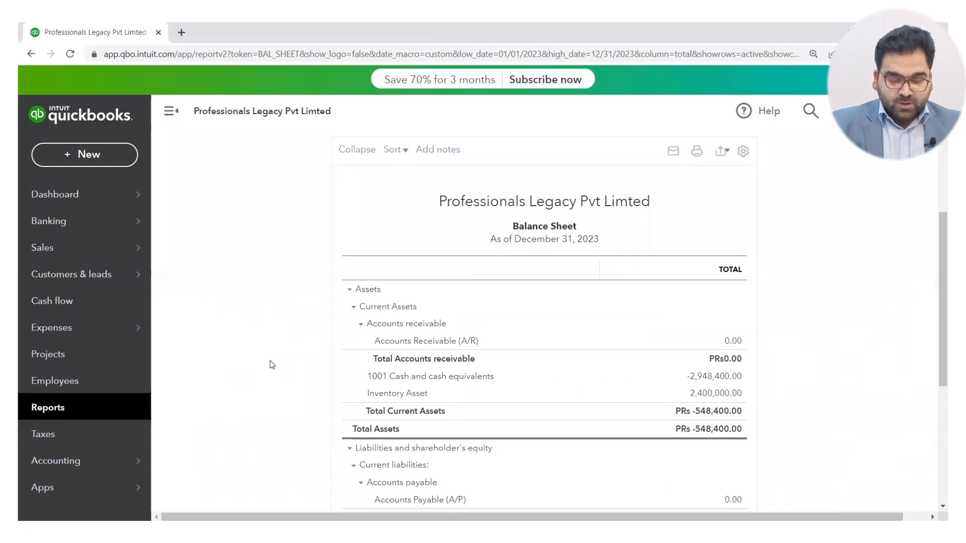
scroll(302, 312, "up", 3)
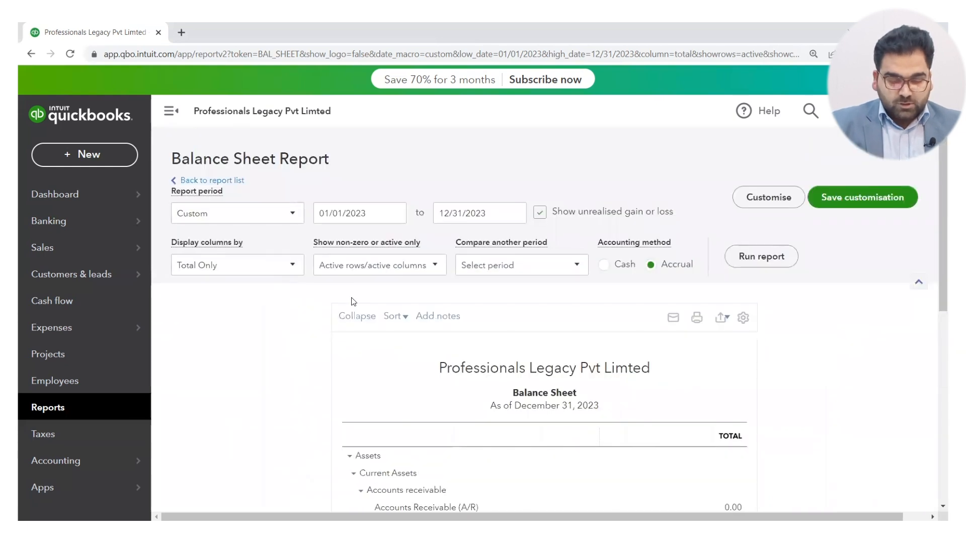
left_click(564, 268)
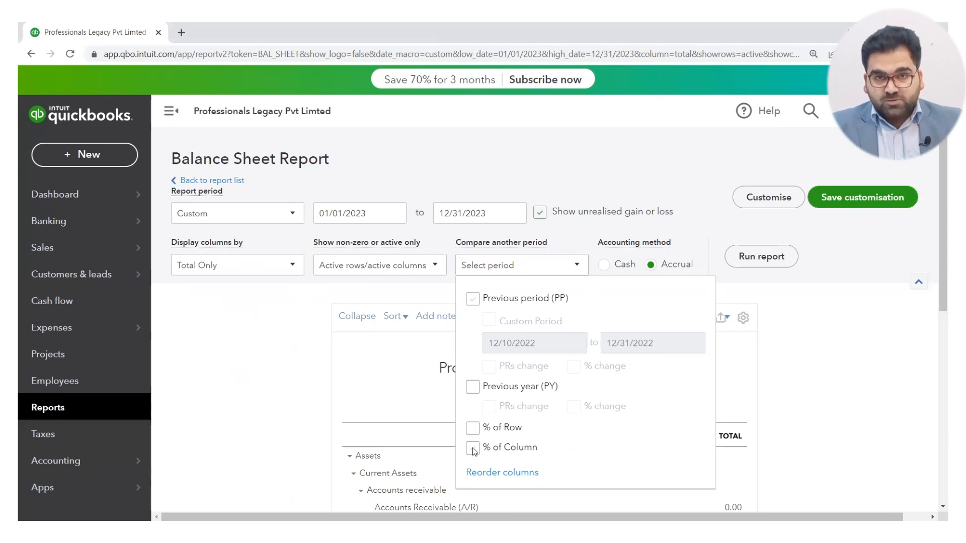
Open the Balance Sheet's customisation settings and set the report period to This Year-to-date.
left_click(523, 476)
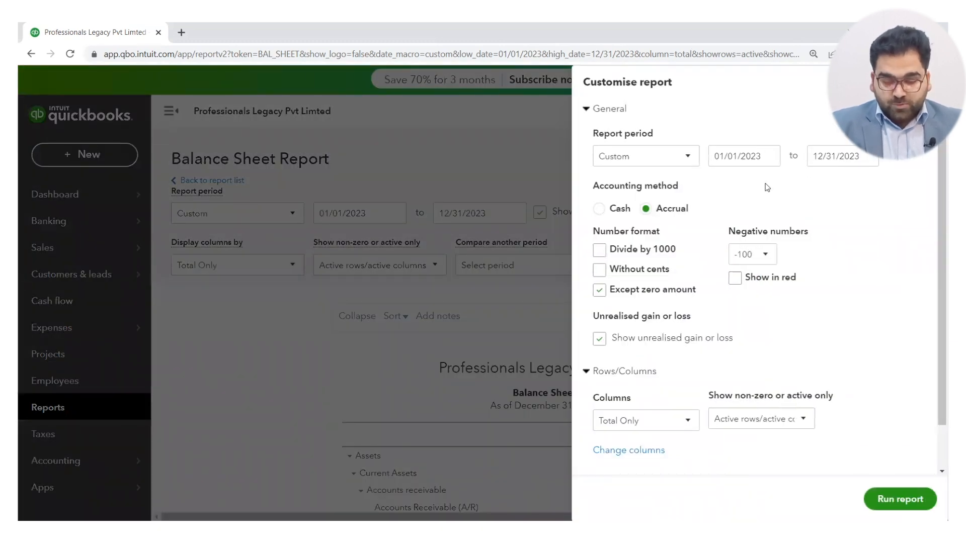
left_click(675, 161)
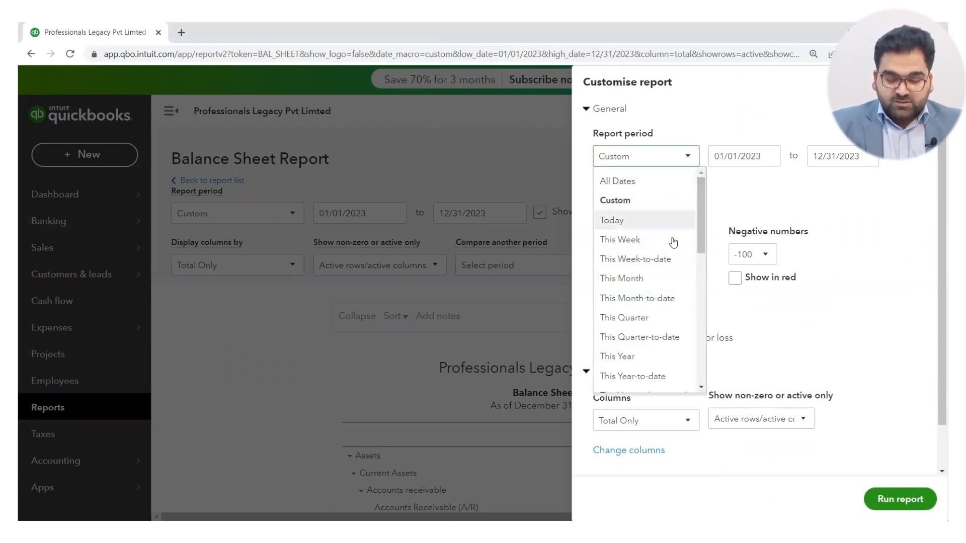
left_click(739, 201)
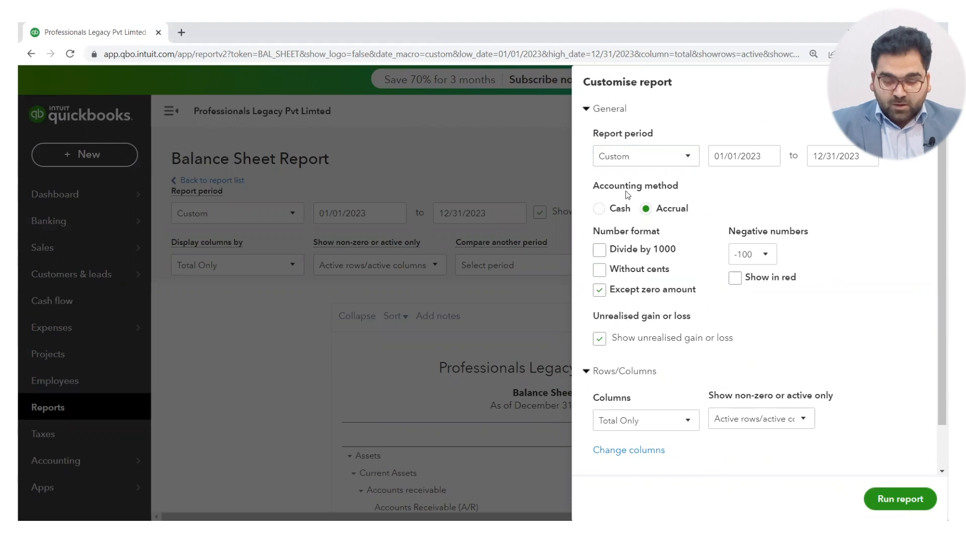
left_click(665, 161)
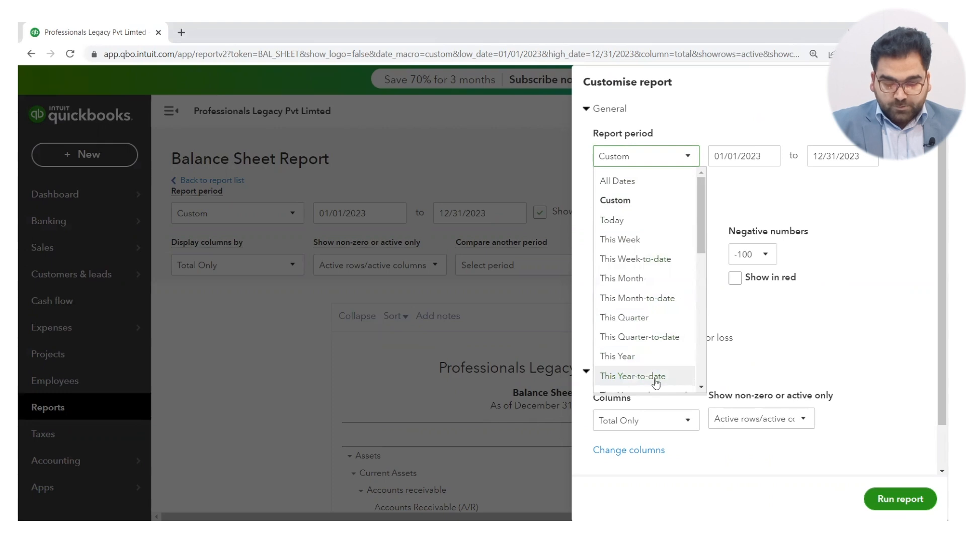
left_click(655, 384)
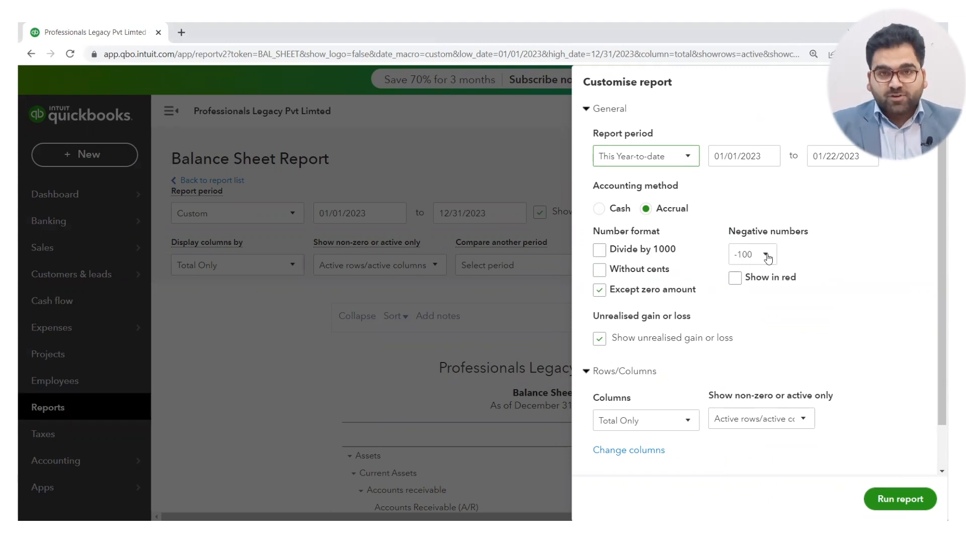
Keep the -100 format for negative numbers and show them in red.
left_click(767, 255)
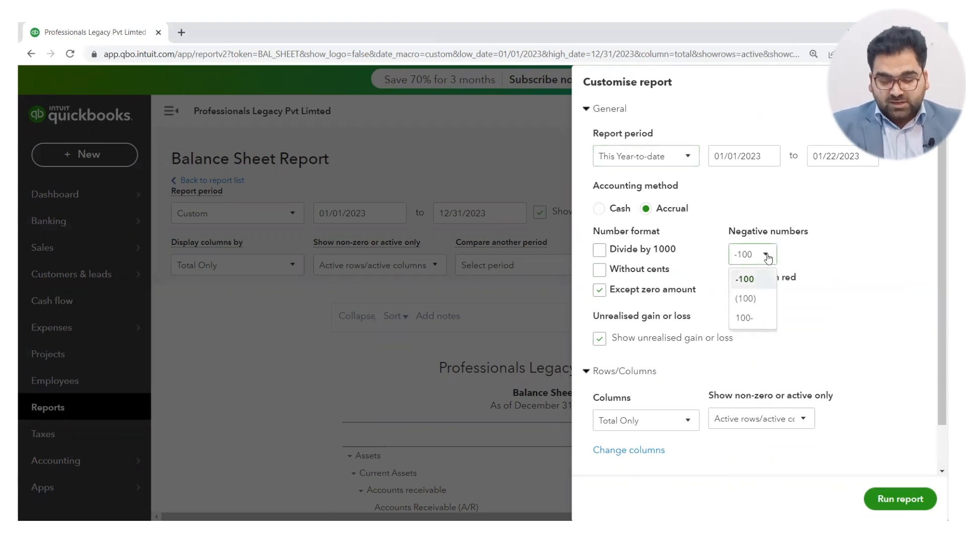
left_click(754, 286)
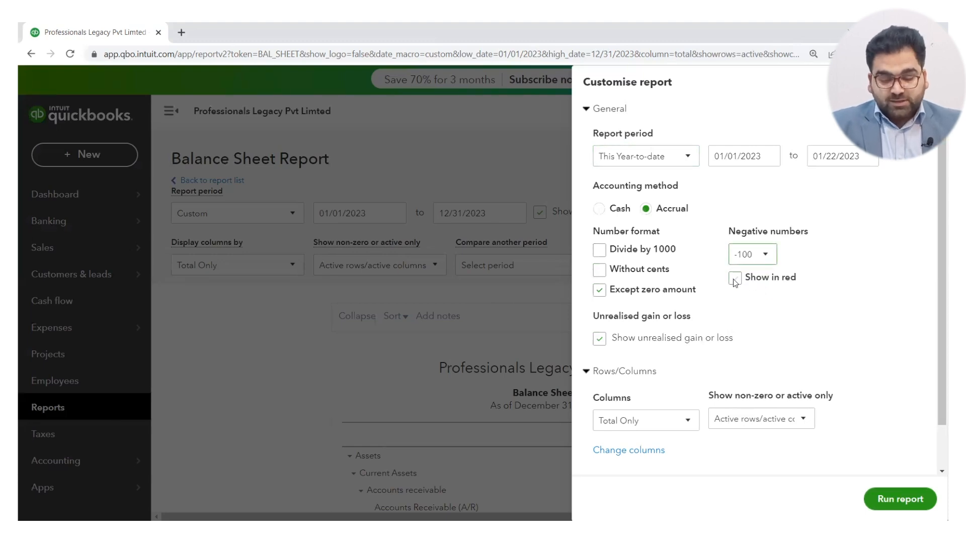
left_click(735, 280)
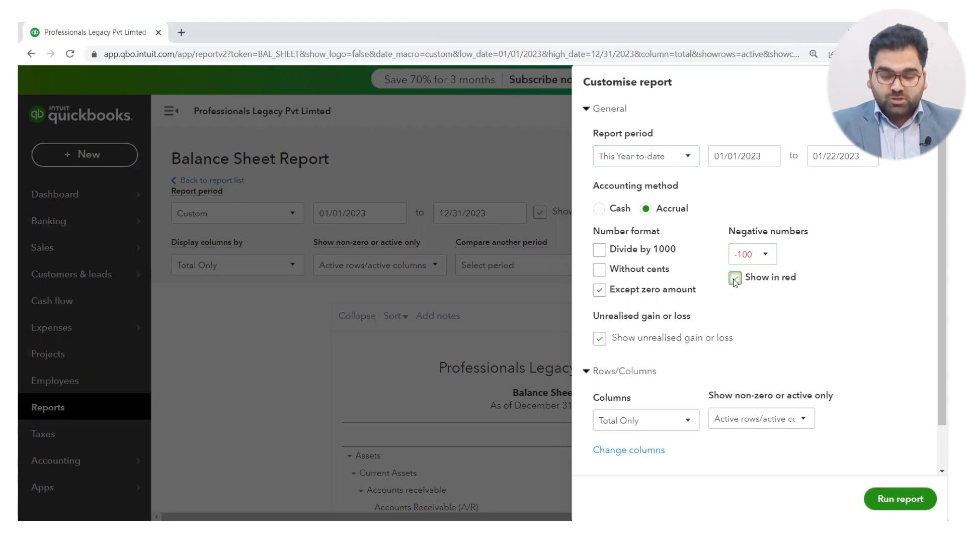
Review the unrealised gain or loss setting and the available column choices in the Rows/Columns section of the customisation settings.
scroll(780, 328, "down", 1)
mouse_move(662, 307)
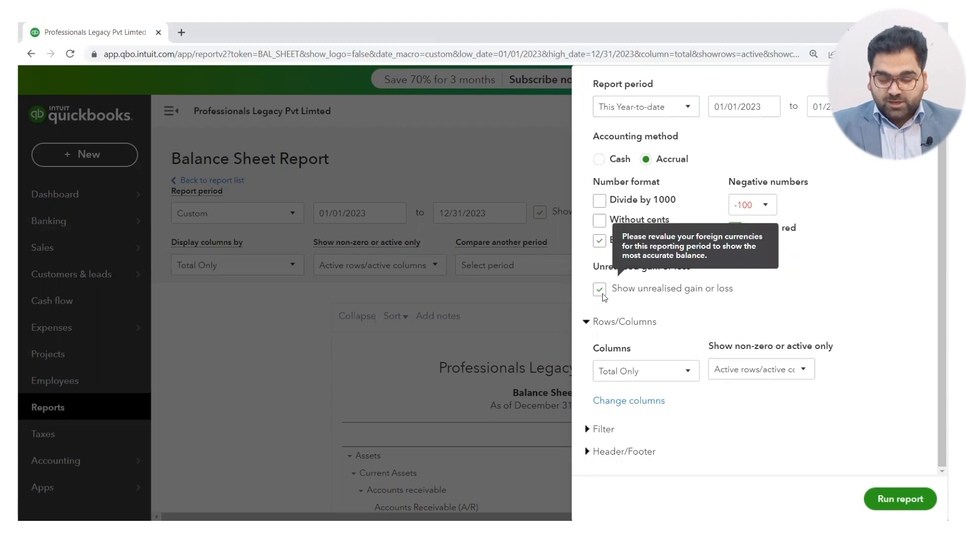
mouse_move(634, 296)
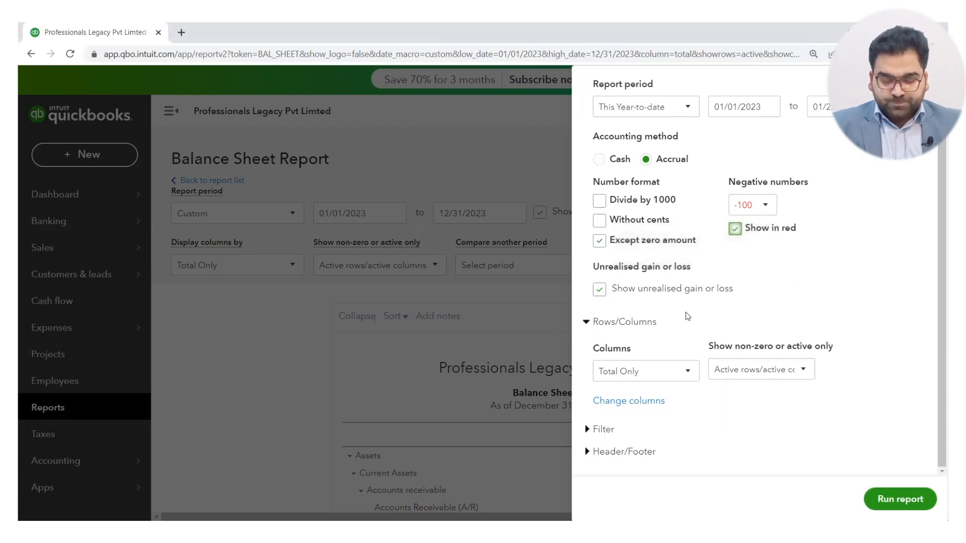
left_click(611, 325)
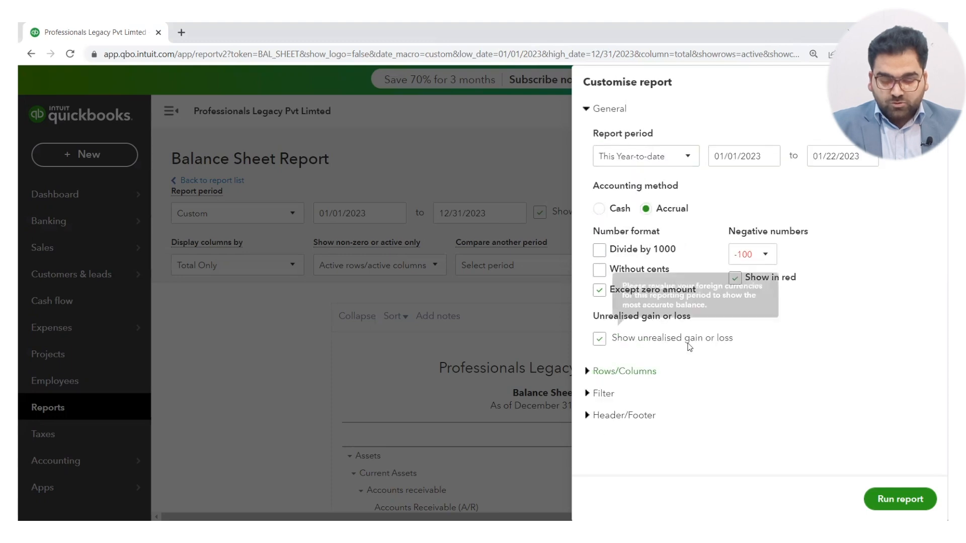
left_click(624, 375)
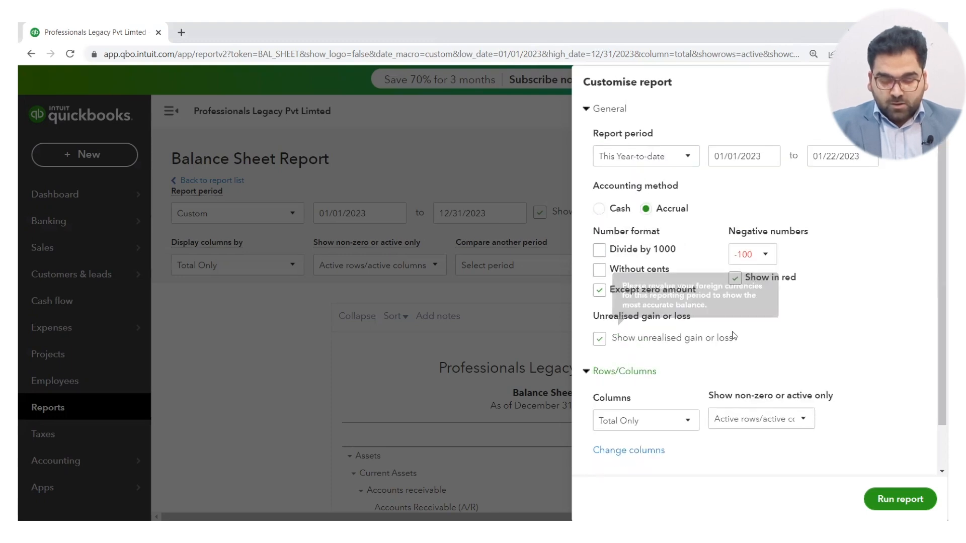
scroll(675, 282, "down", 1)
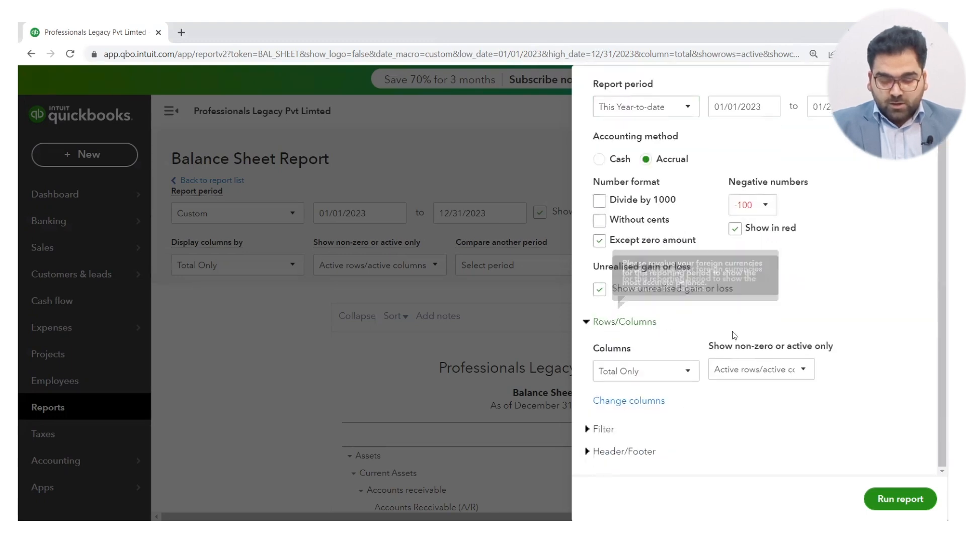
left_click(671, 376)
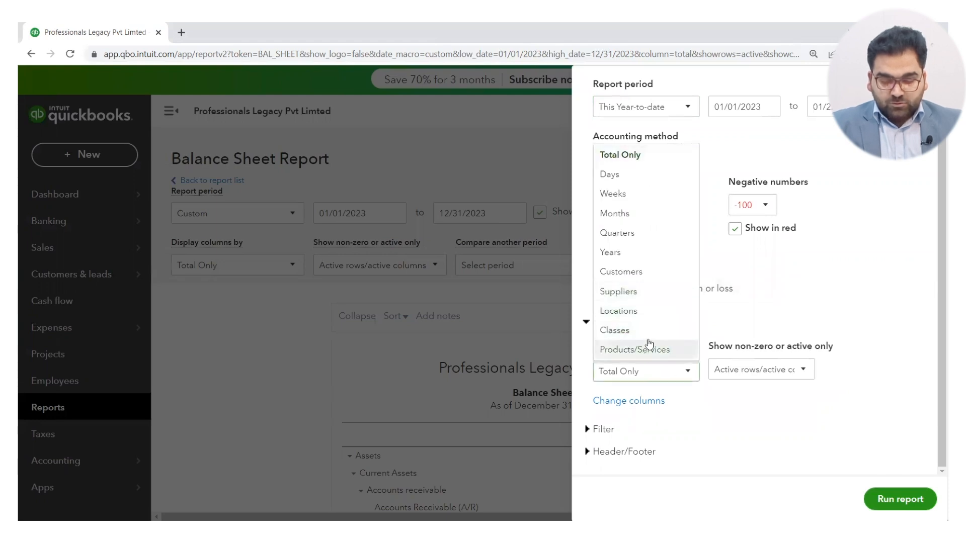
left_click(708, 407)
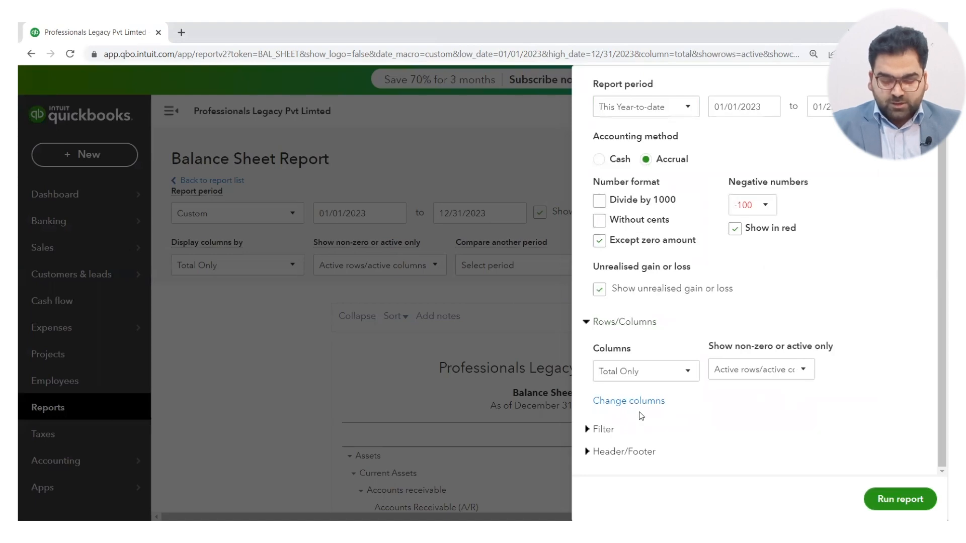
Expand the Filter and Header/Footer sections and examine their settings.
left_click(604, 429)
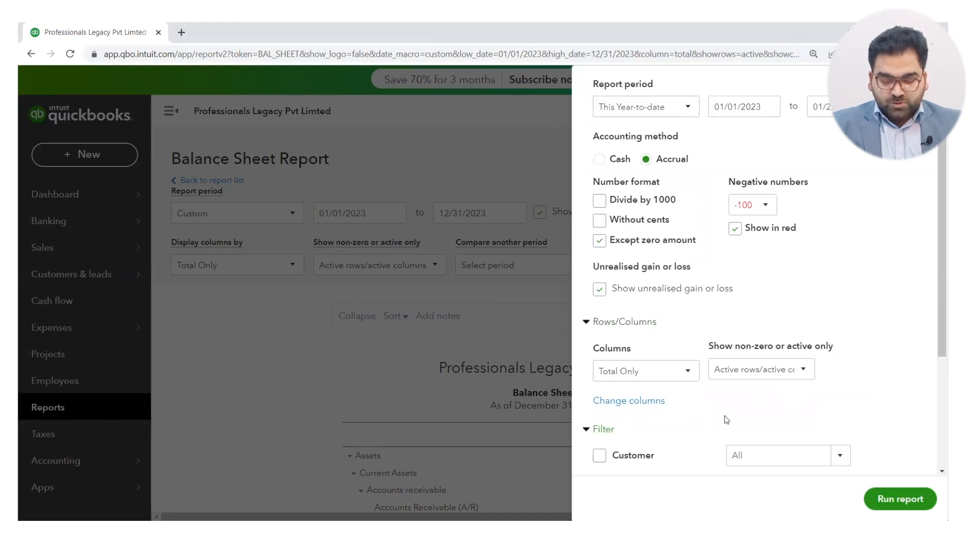
scroll(725, 418, "down", 4)
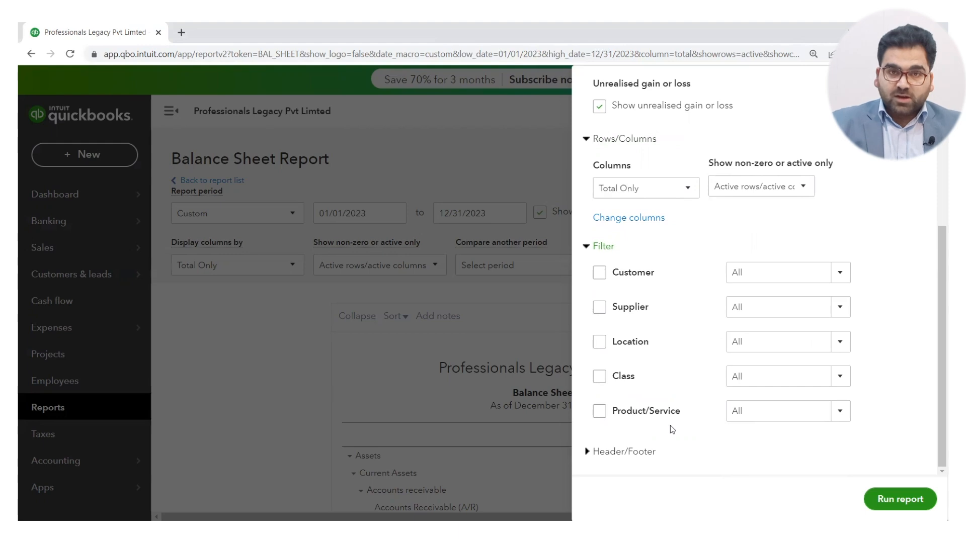
left_click(604, 452)
scroll(660, 425, "down", 5)
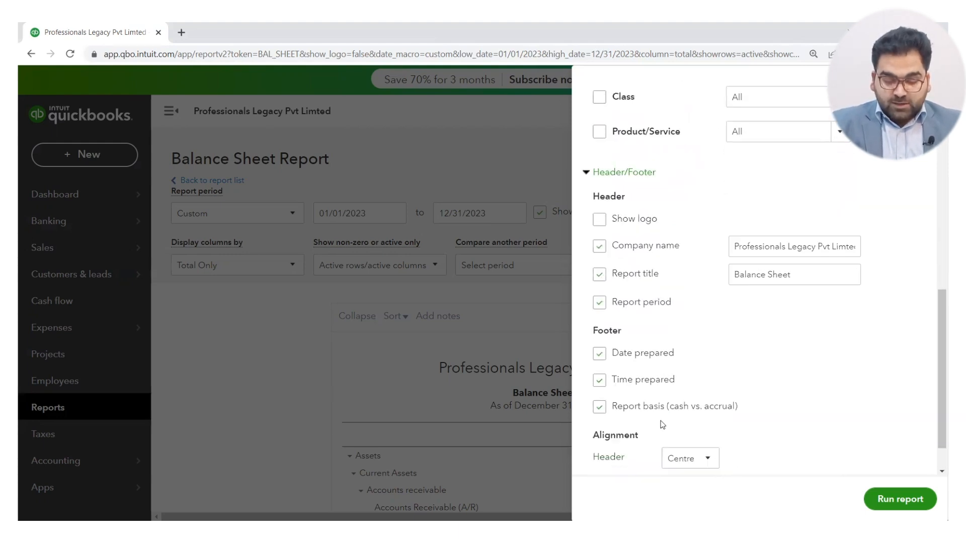
scroll(660, 426, "down", 2)
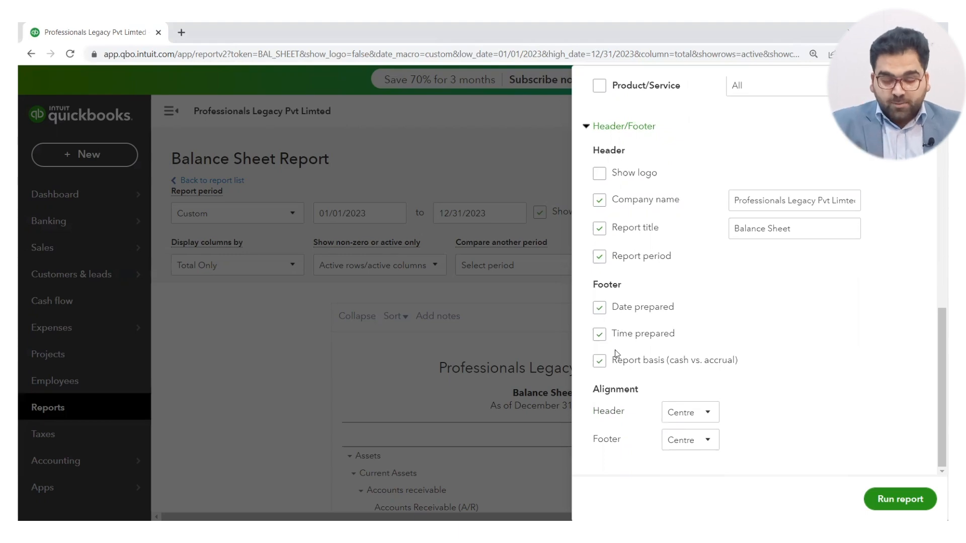
Keep the header alignment at Centre and the report basis in the footer, and run the customised Balance Sheet.
left_click(708, 414)
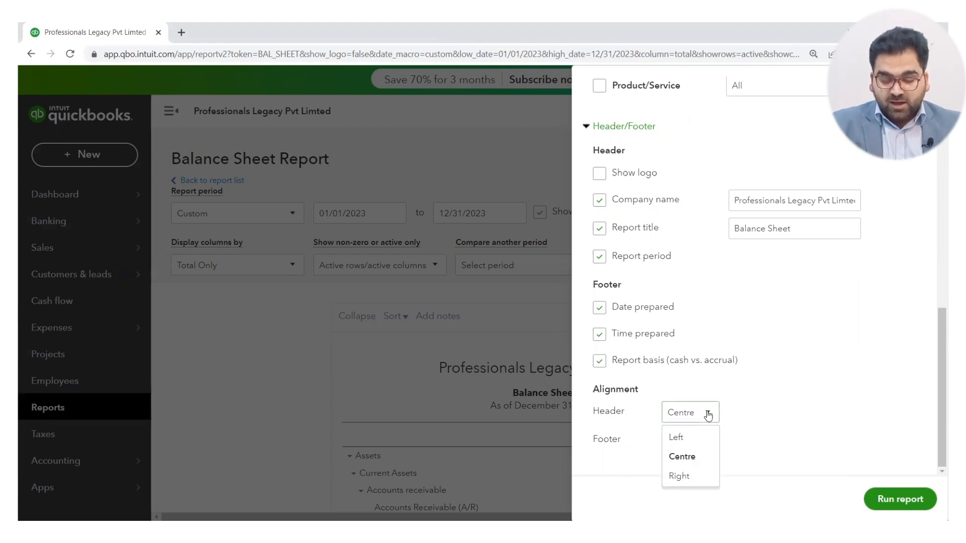
left_click(693, 458)
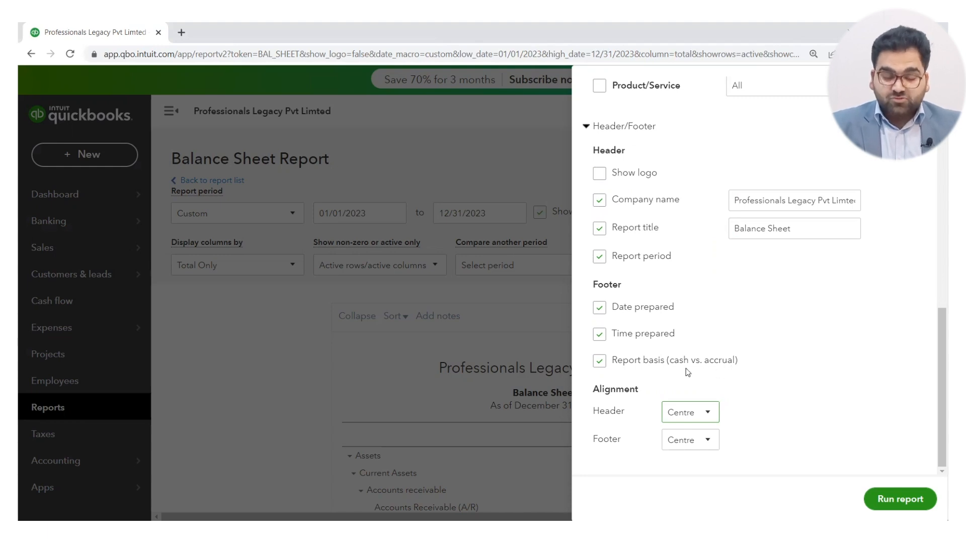
left_click(600, 361)
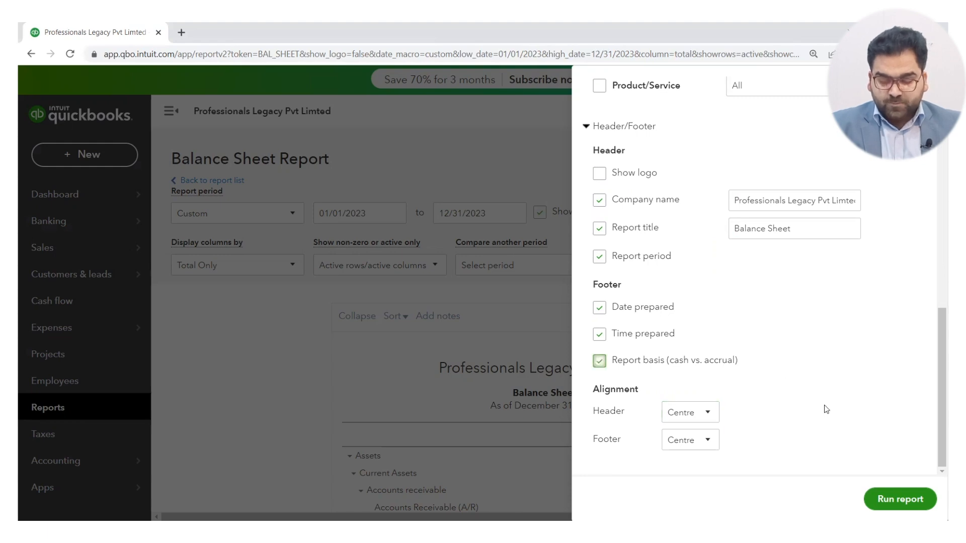
left_click(892, 500)
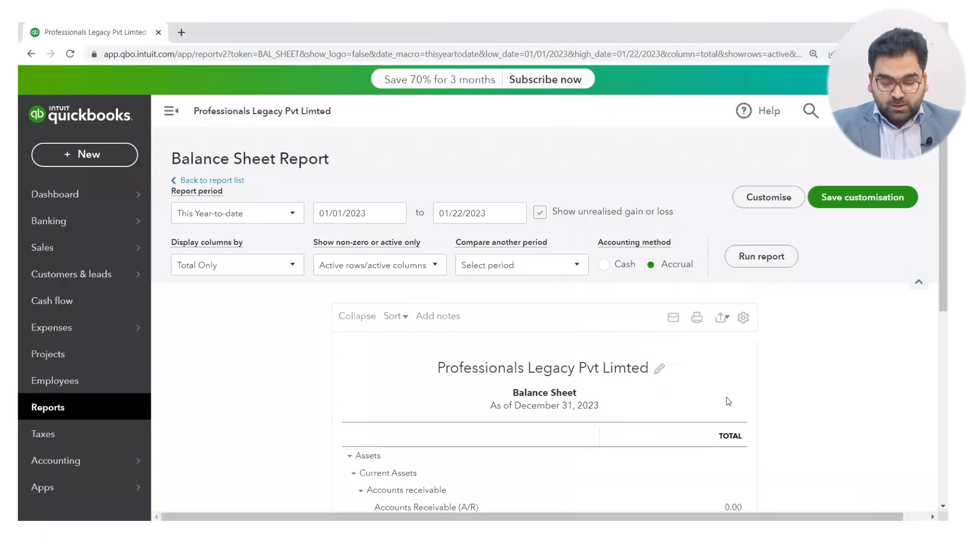
scroll(667, 421, "down", 6)
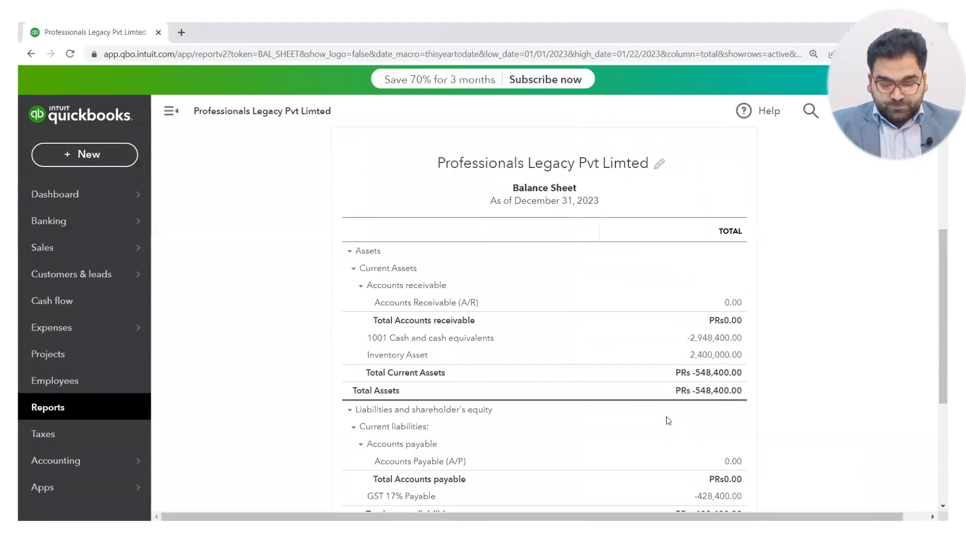
Look through the customised Balance Sheet, collapsing and re-expanding the whole report and its Current Assets section.
scroll(666, 417, "down", 1)
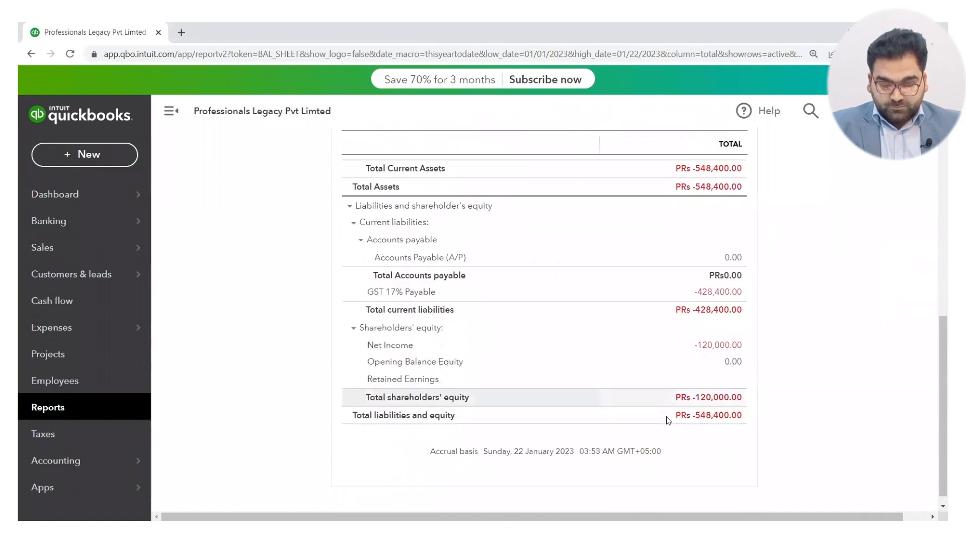
scroll(775, 340, "up", 4)
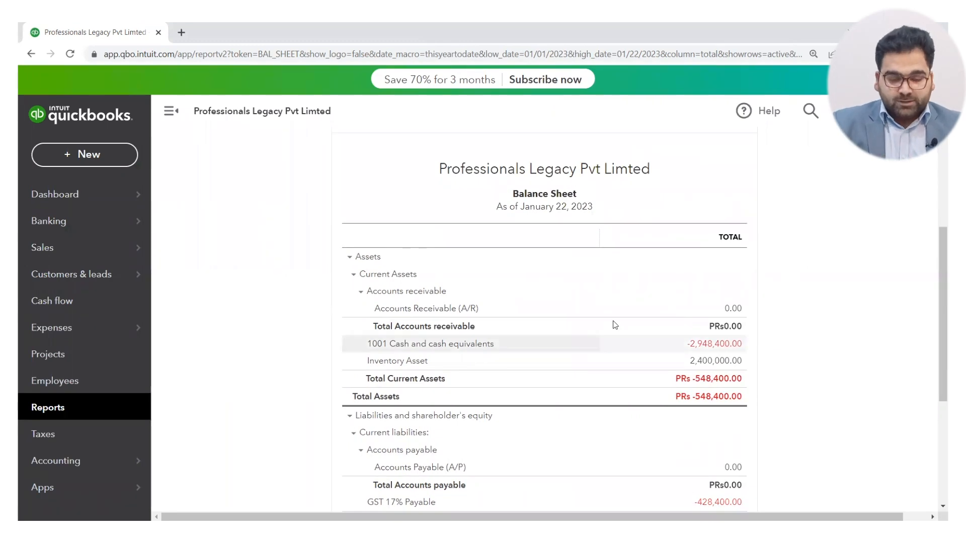
scroll(614, 324, "up", 4)
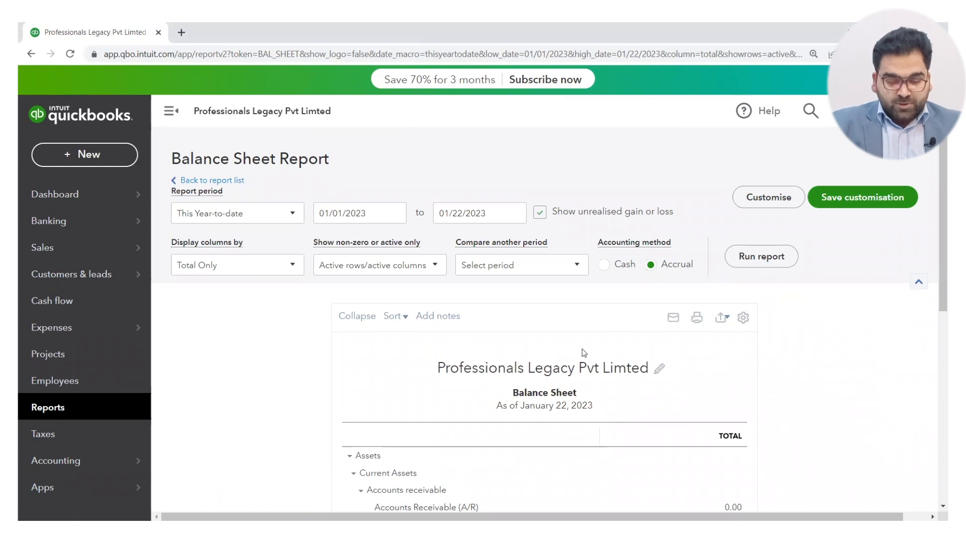
left_click(355, 317)
scroll(354, 322, "down", 3)
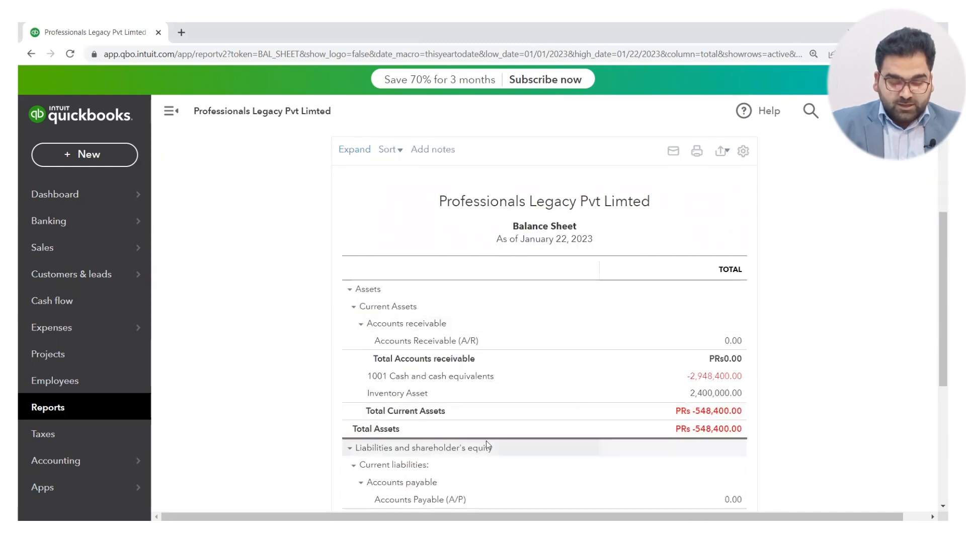
scroll(486, 441, "up", 3)
left_click(358, 316)
scroll(406, 313, "down", 3)
left_click(393, 307)
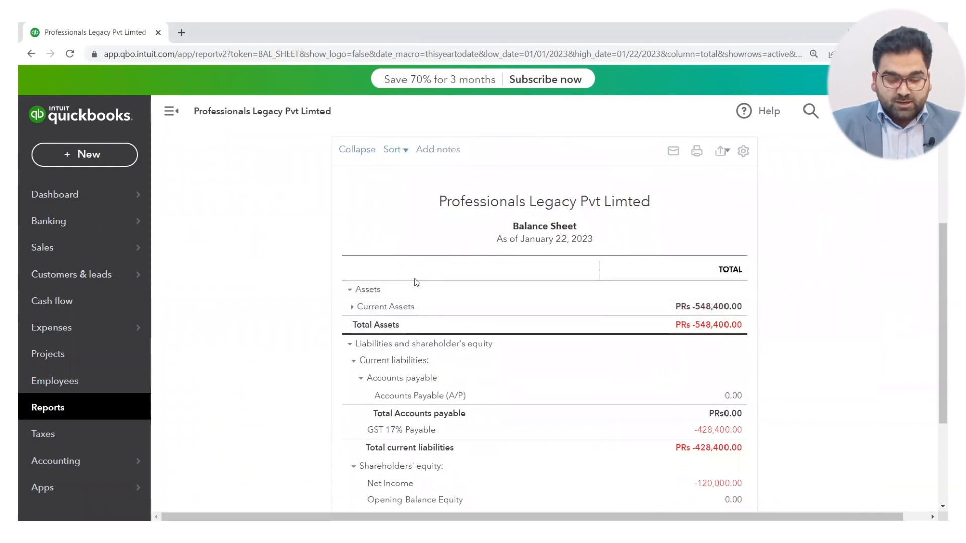
left_click(393, 306)
scroll(434, 246, "up", 2)
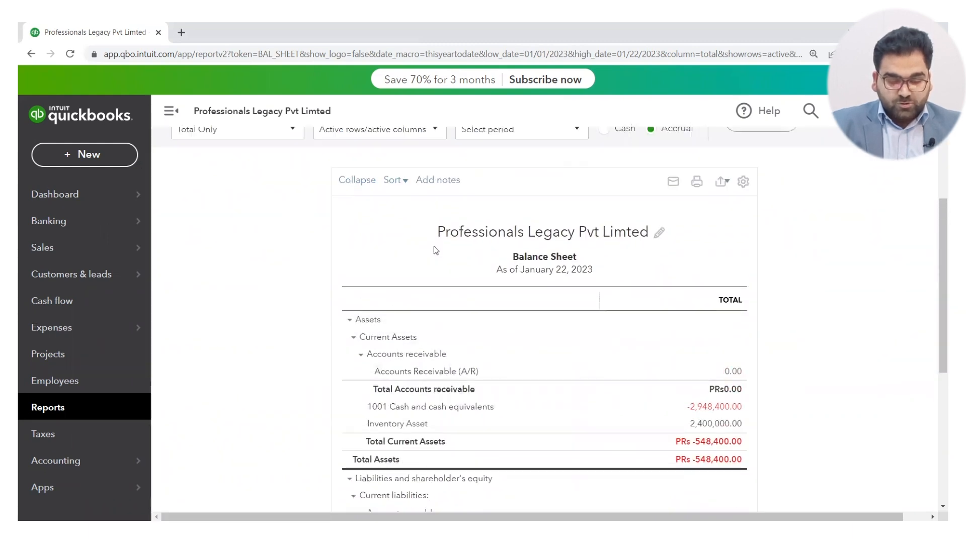
Check the report's sort options and add the note "Internal Persons" below the Balance Sheet.
left_click(402, 228)
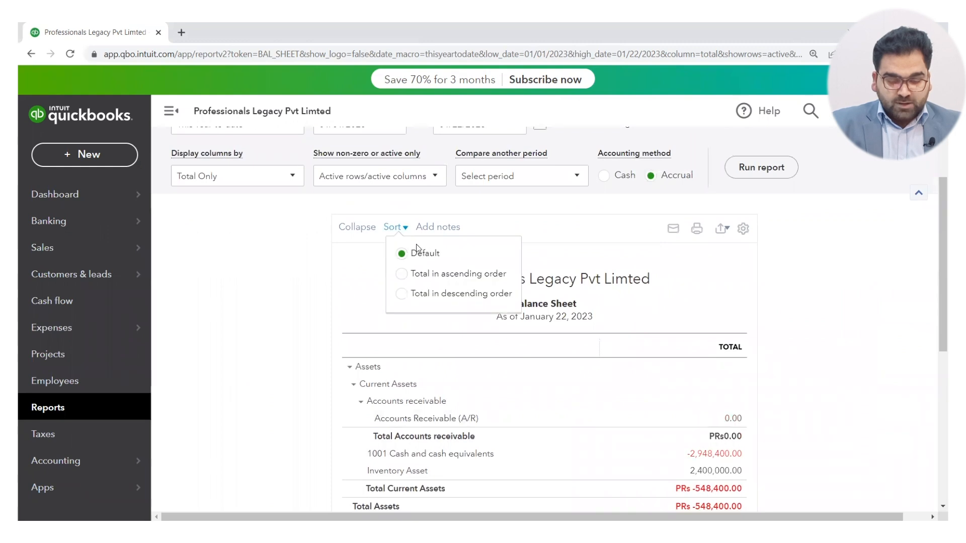
left_click(442, 227)
left_click(435, 354)
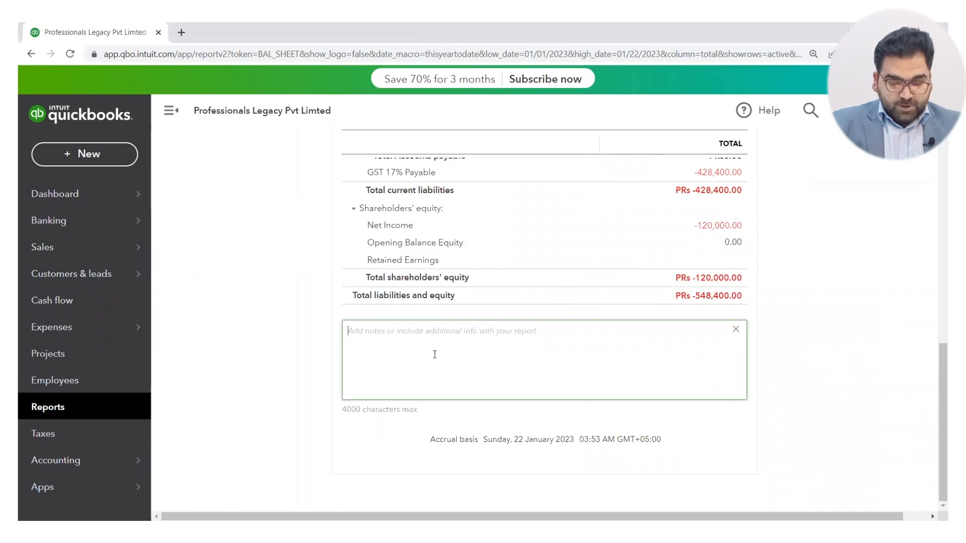
type("I")
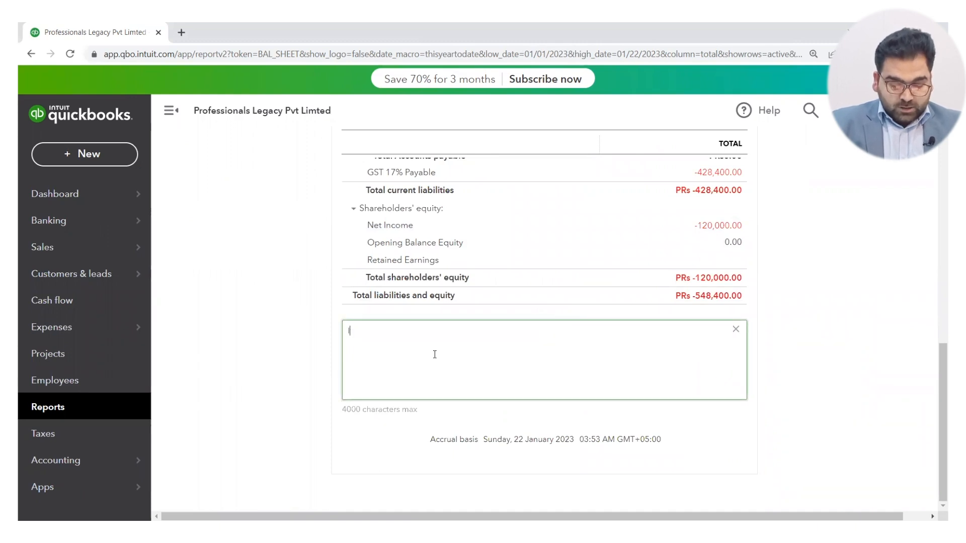
type("ntern")
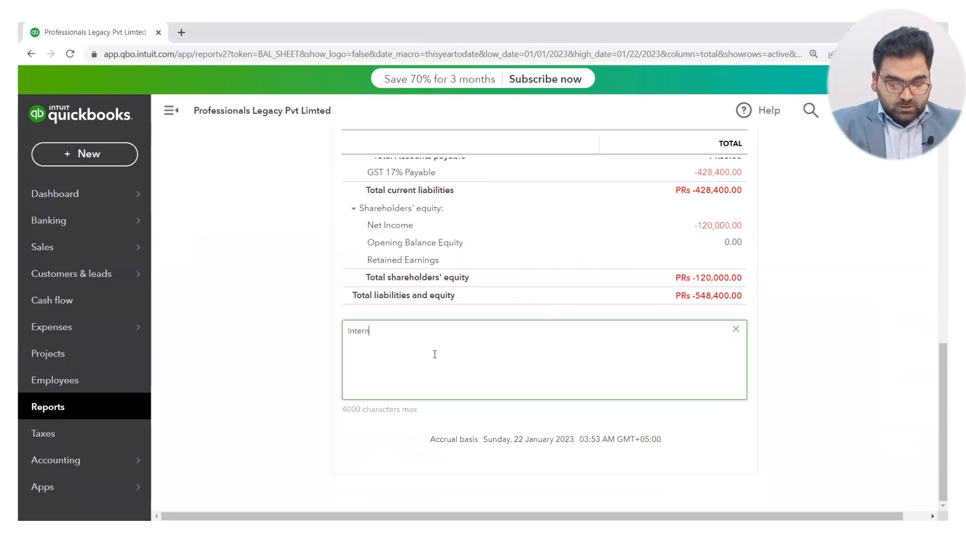
type("al Per")
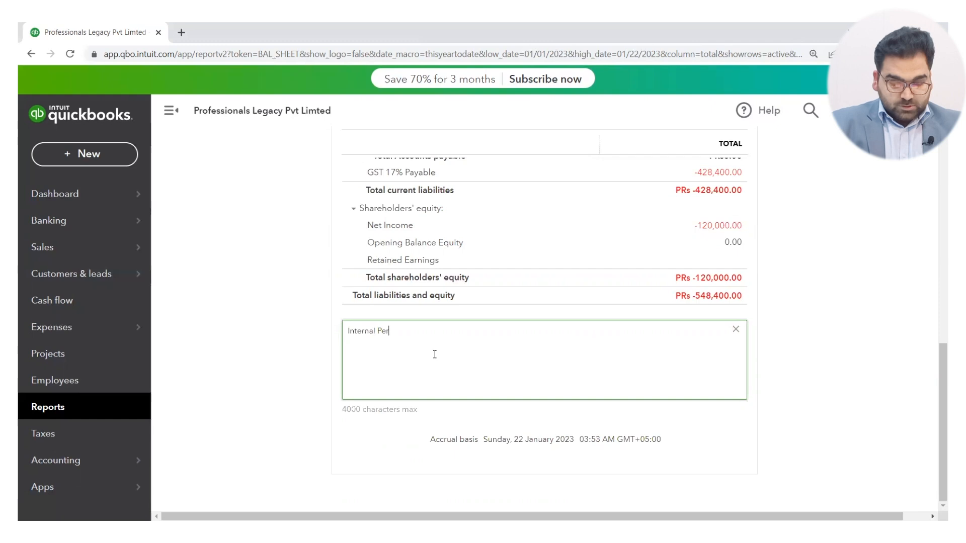
type("sons")
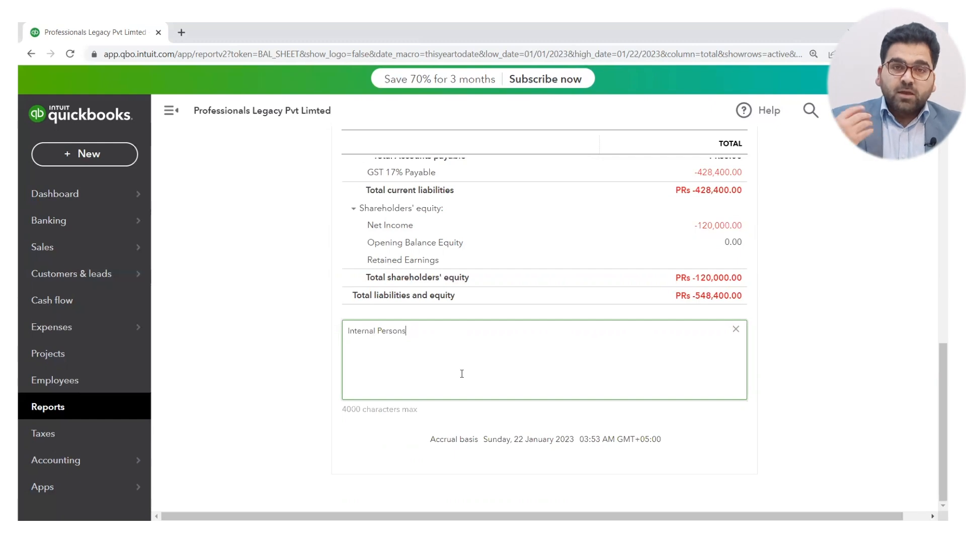
scroll(462, 374, "up", 3)
scroll(461, 373, "down", 3)
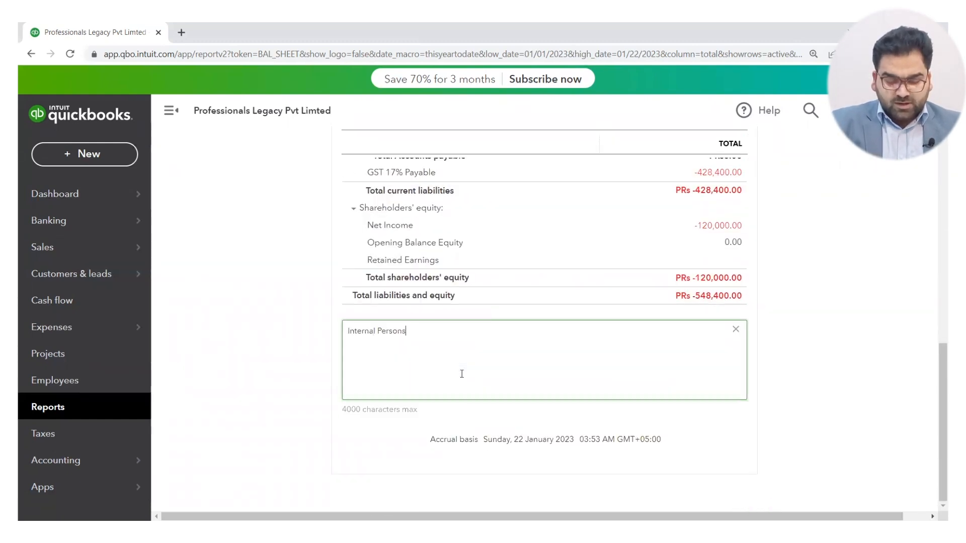
Reopen the report customisation settings, review them from General through Header/Footer, and close them without running the report.
scroll(618, 292, "up", 10)
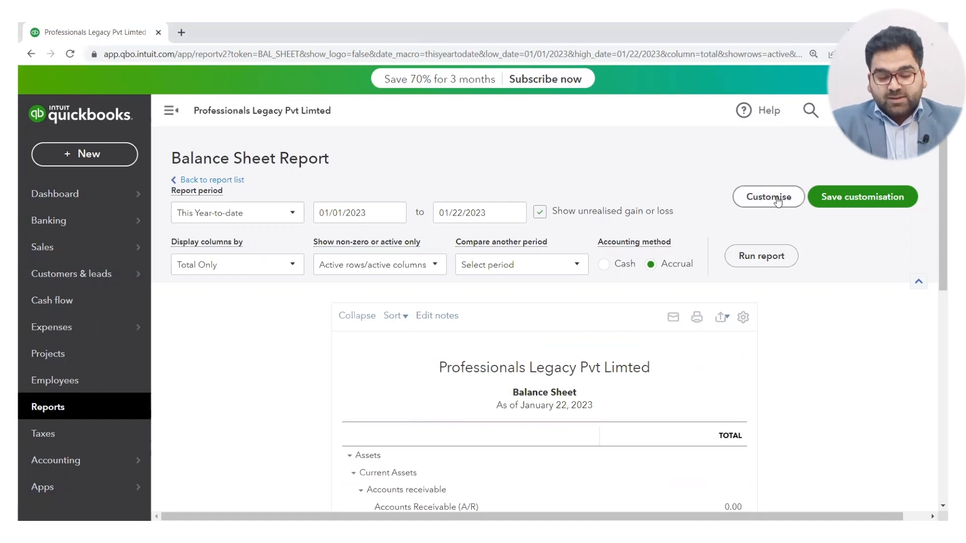
left_click(777, 201)
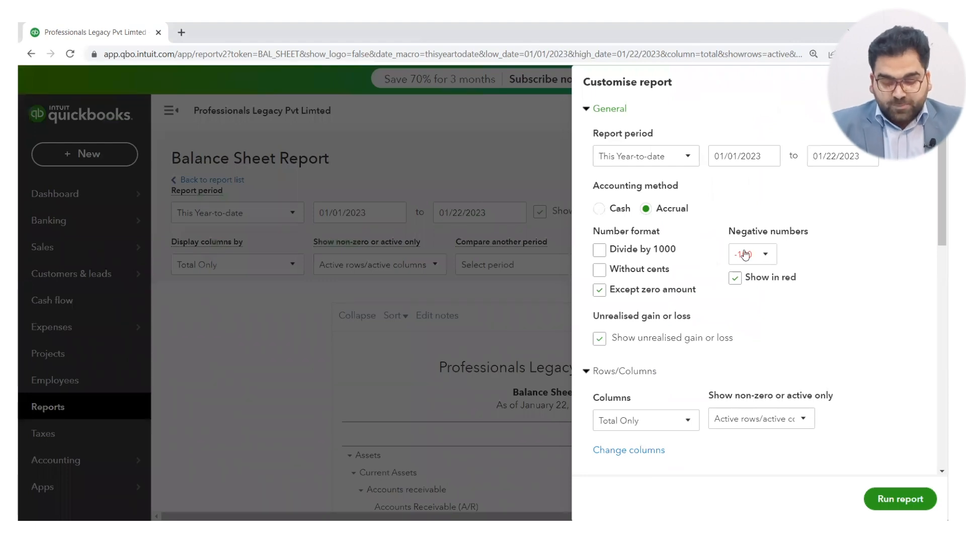
scroll(760, 308, "down", 2)
scroll(760, 308, "down", 8)
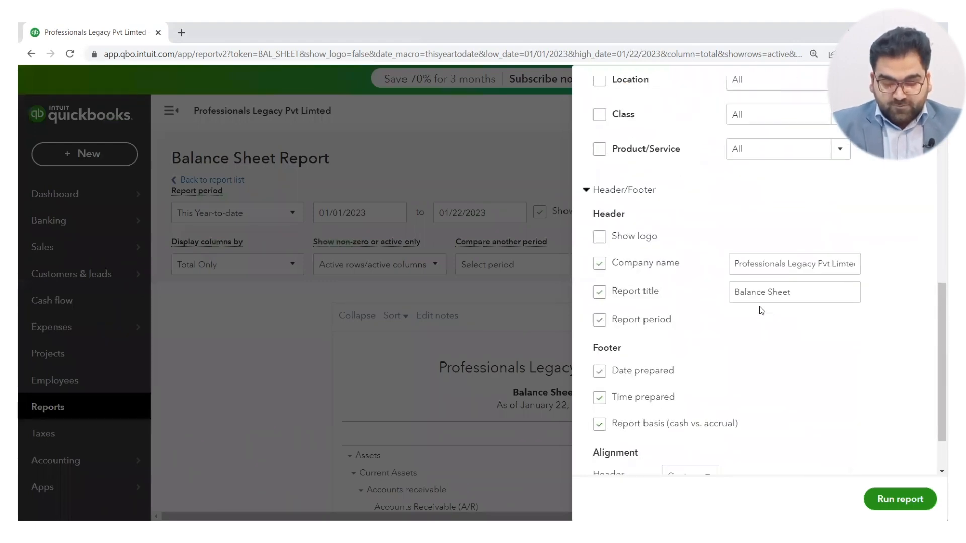
scroll(761, 311, "down", 2)
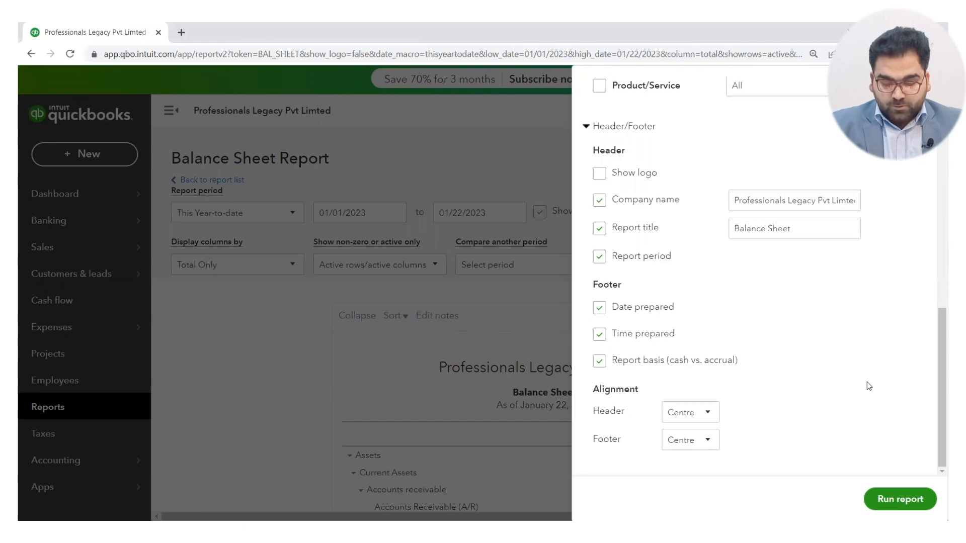
left_click(925, 83)
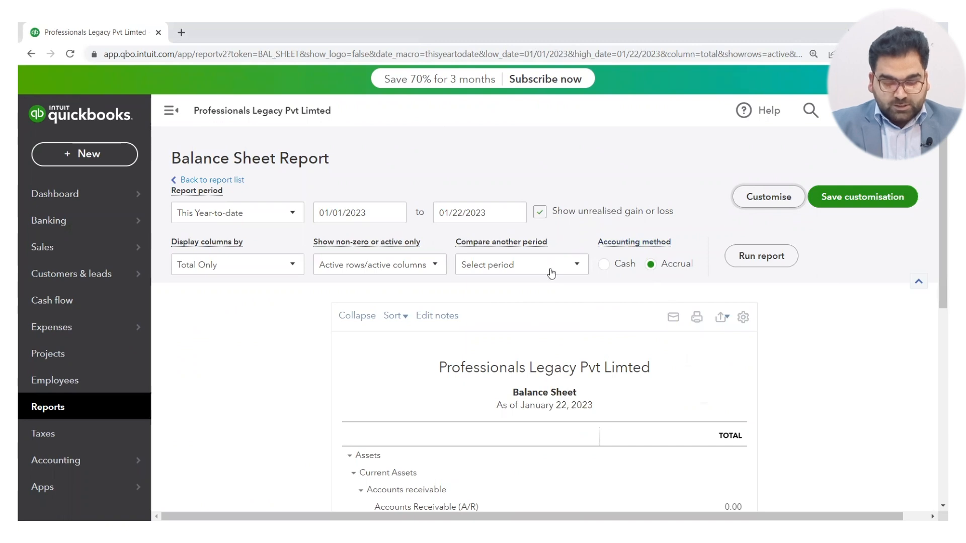
Review the choices for showing active or non-zero rows and columns and for comparing another period.
left_click(417, 271)
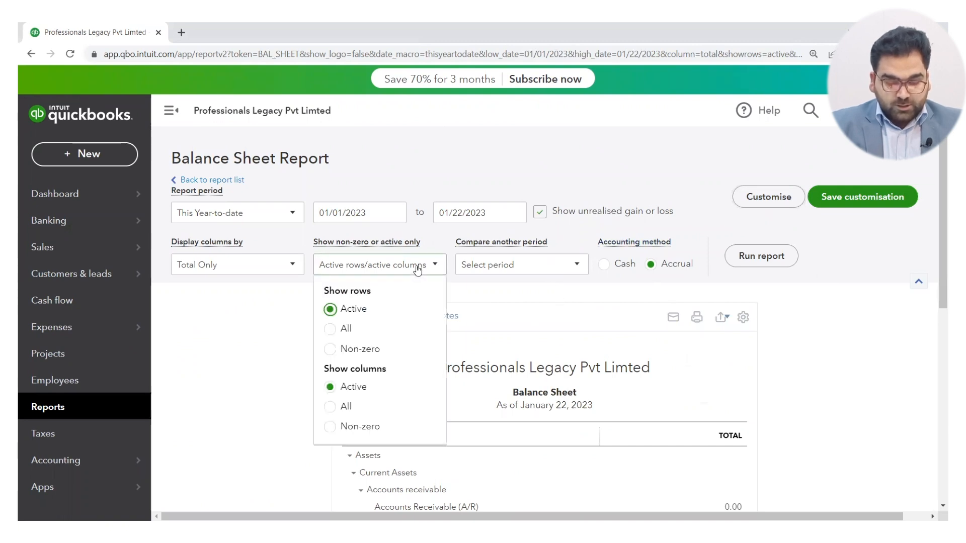
left_click(525, 269)
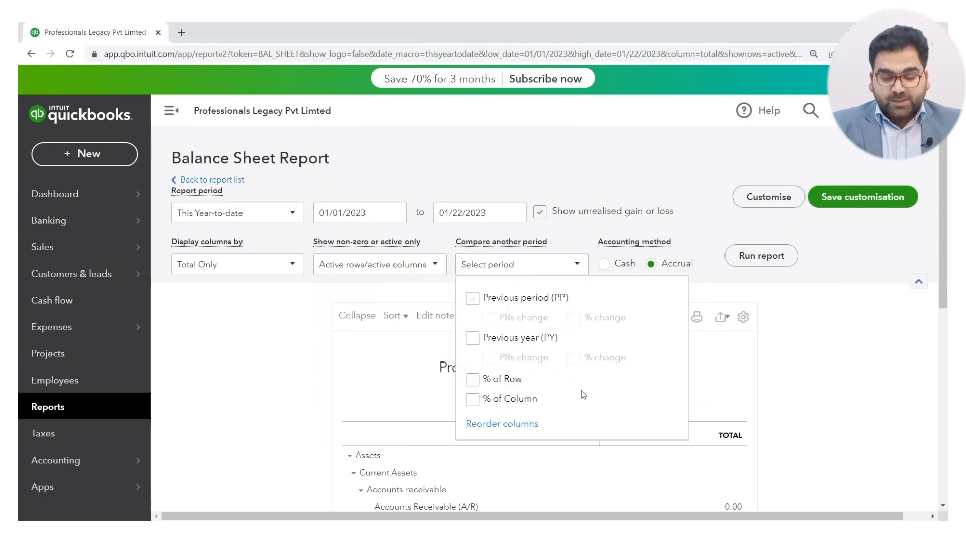
left_click(786, 372)
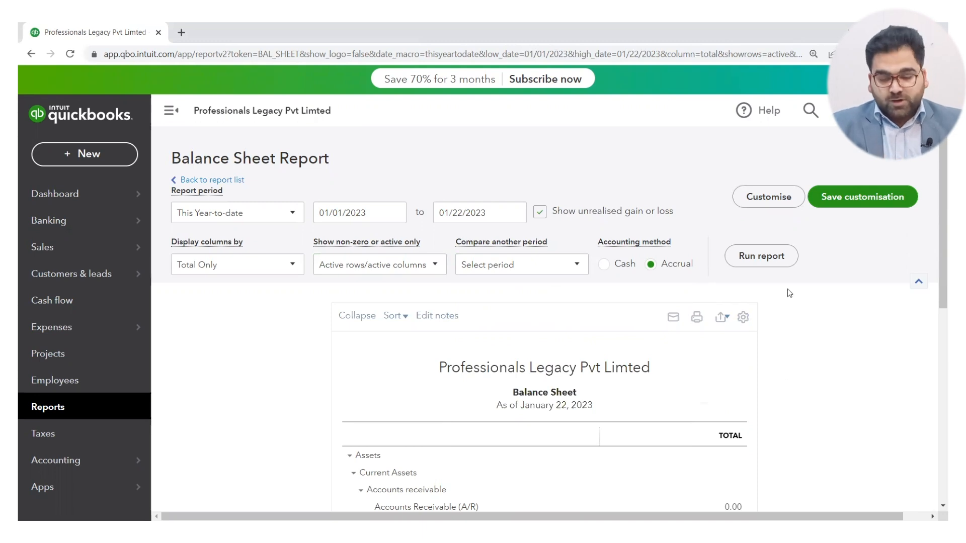
Start saving the report customisation and name the custom report "Balance Sheet V1".
left_click(850, 199)
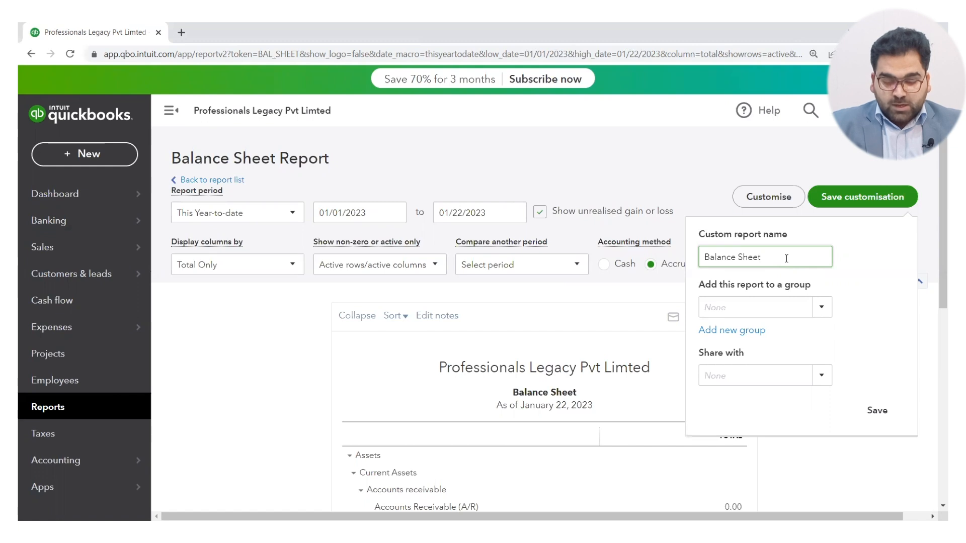
type("V")
key("BackSpace")
key("BackSpace")
key("BackSpace")
key("BackSpace")
key("BackSpace")
key("BackSpace")
key("BackSpace")
key("BackSpace")
key("BackSpace")
key("BackSpace")
key("BackSpace")
key("BackSpace")
key("BackSpace")
key("BackSpace")
key("BackSpace")
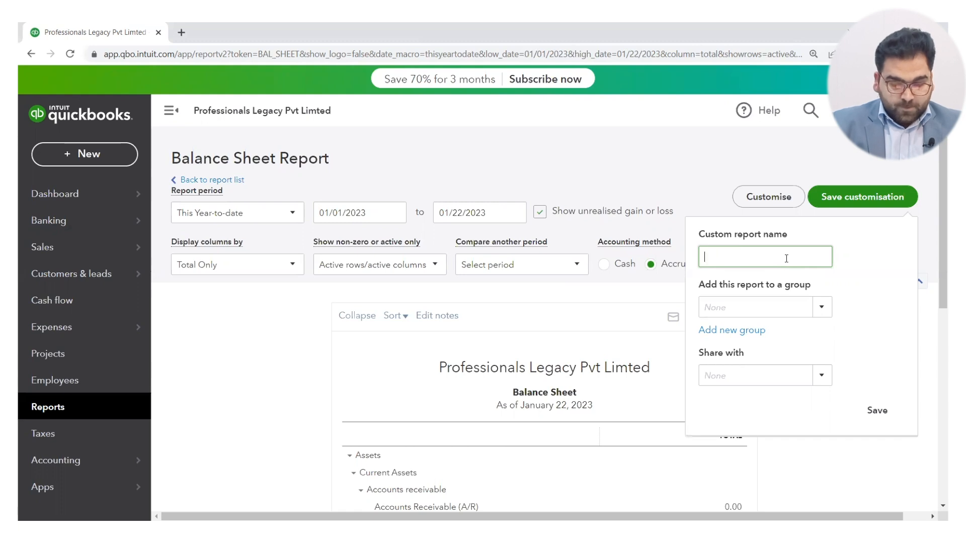
type("Manager")
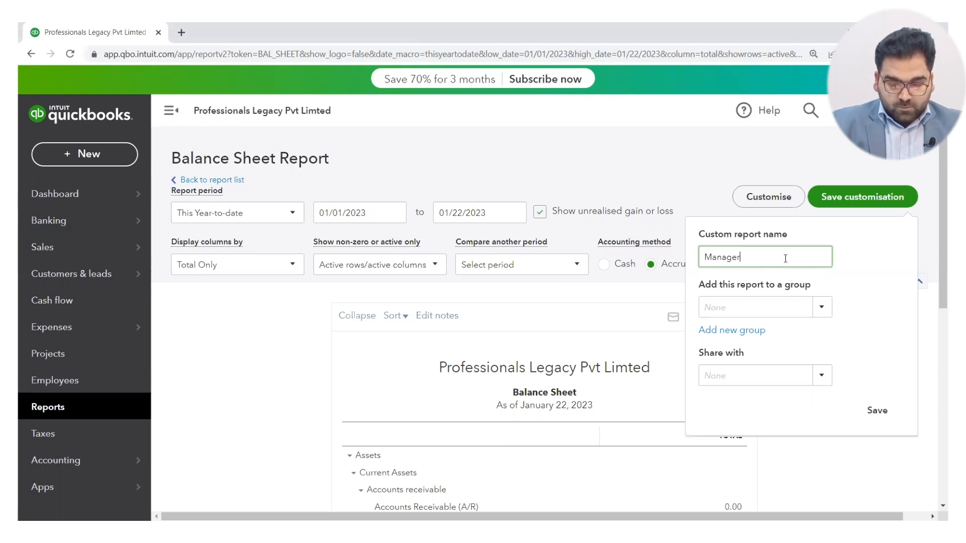
key("BackSpace")
key("BackSpace")
key("BackSpace")
key("BackSpace")
key("BackSpace")
key("BackSpace")
key("BackSpace")
key("BackSpace")
type("B")
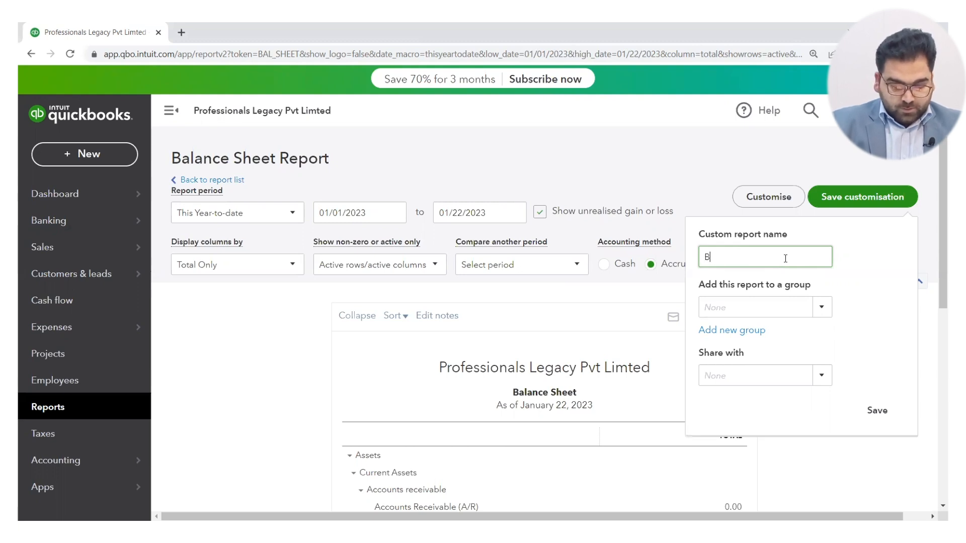
type("alance S")
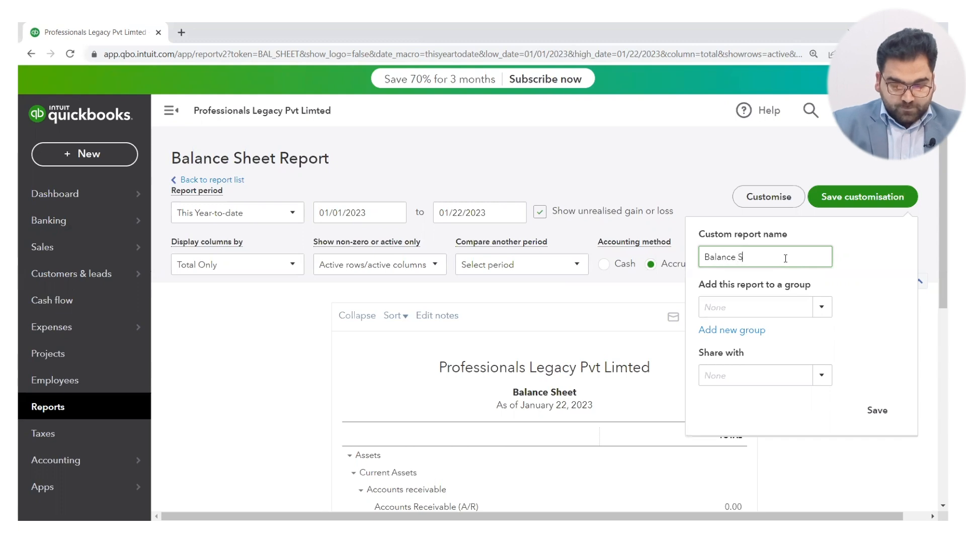
type("heet V1")
Create a new report group named "Co Management" for the custom report and save the customisation.
left_click(818, 310)
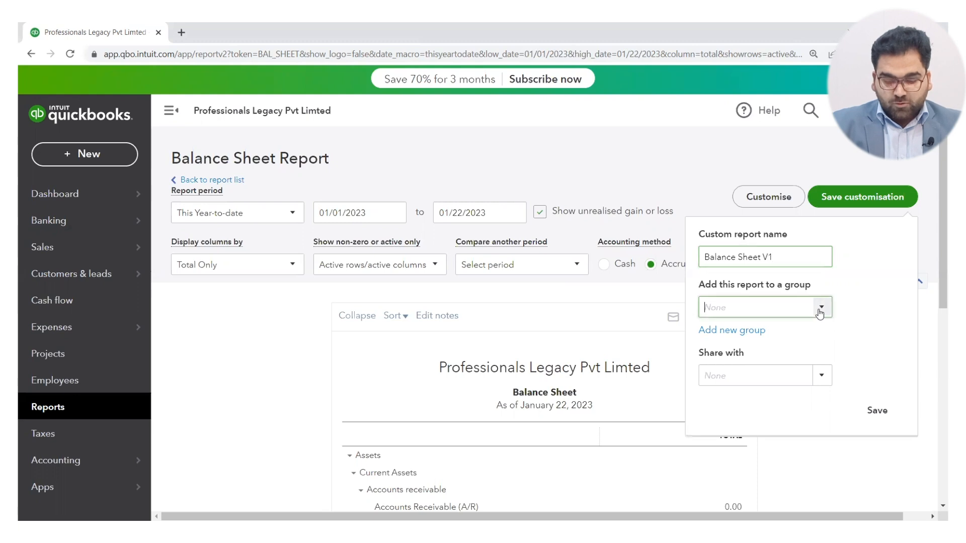
left_click(733, 331)
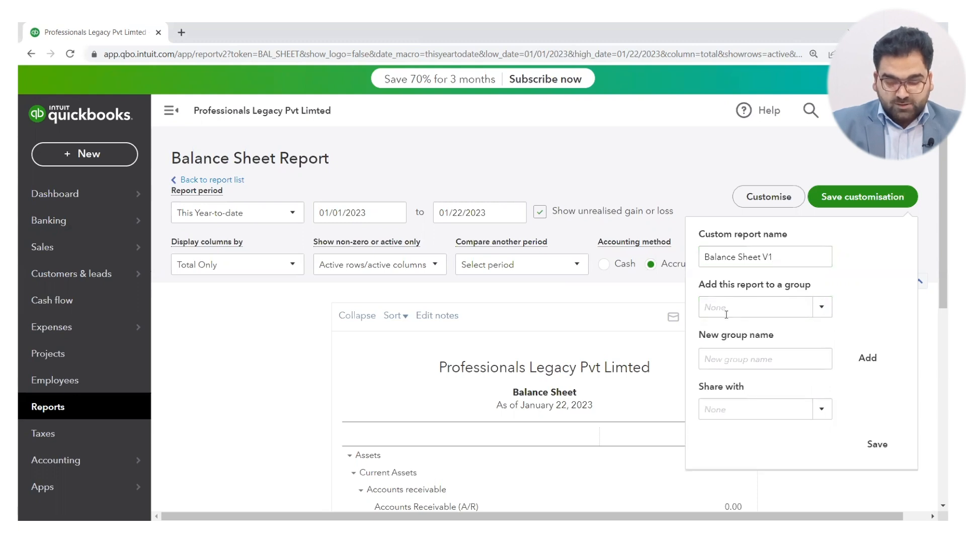
left_click(734, 356)
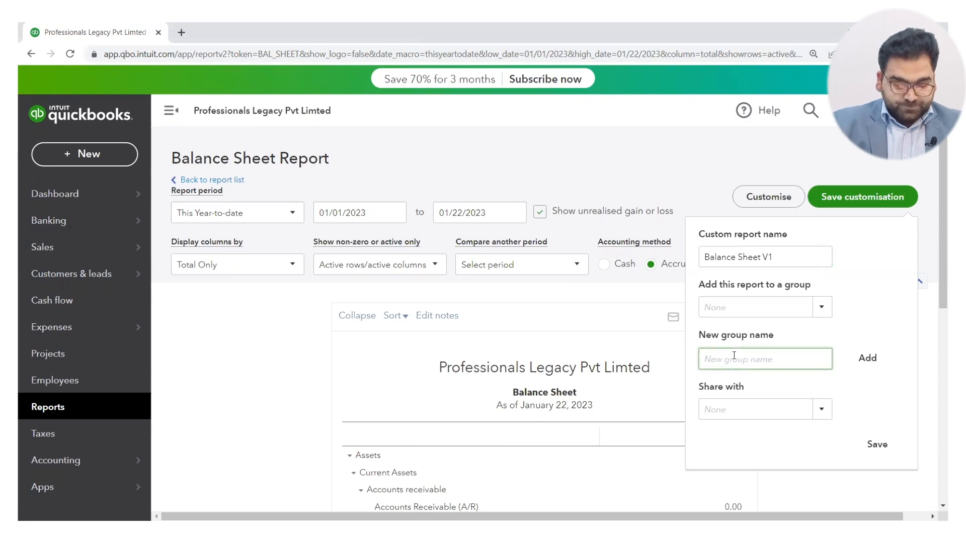
type("Co")
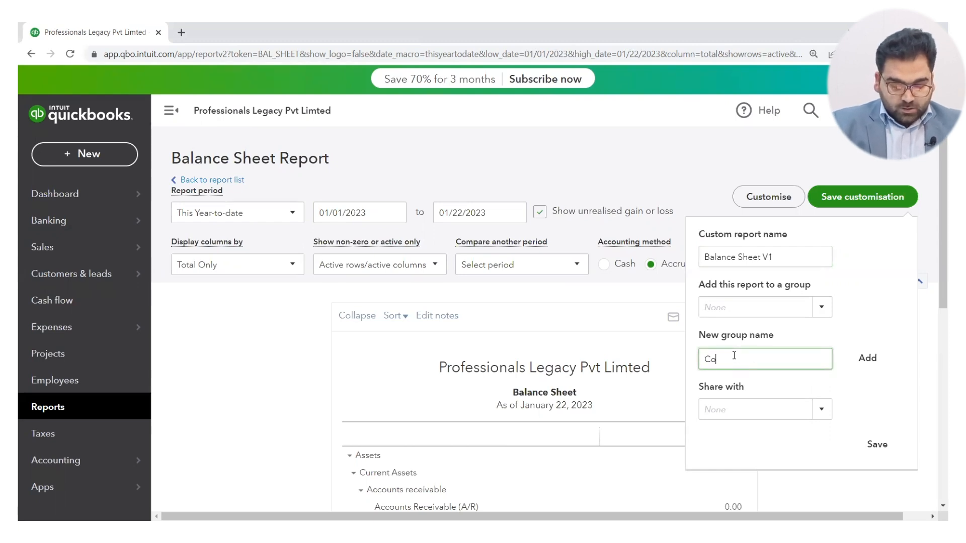
type(" Mana")
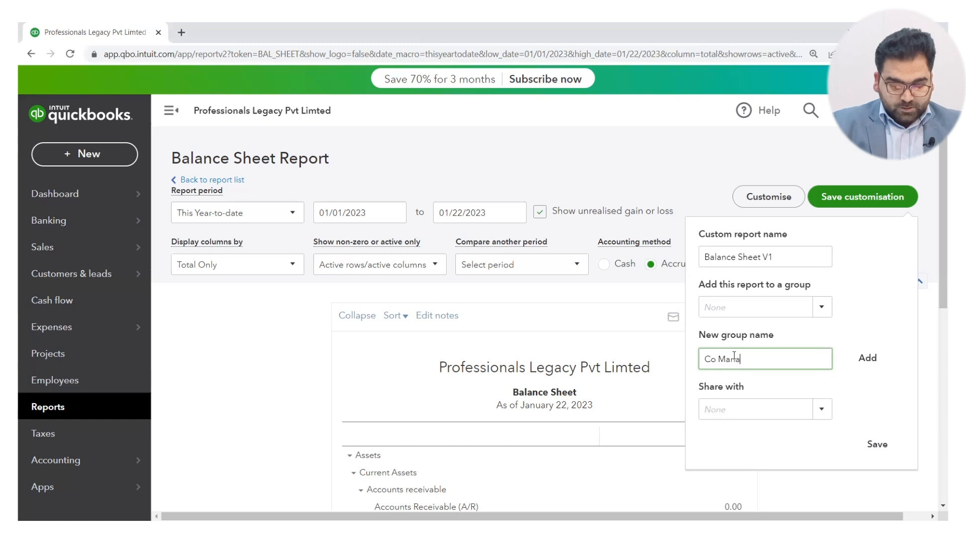
type("gement")
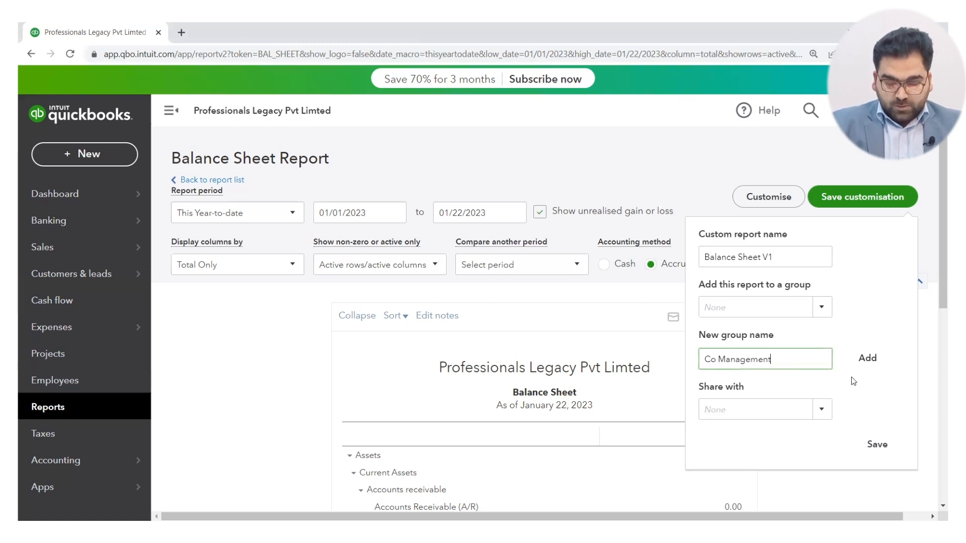
left_click(867, 358)
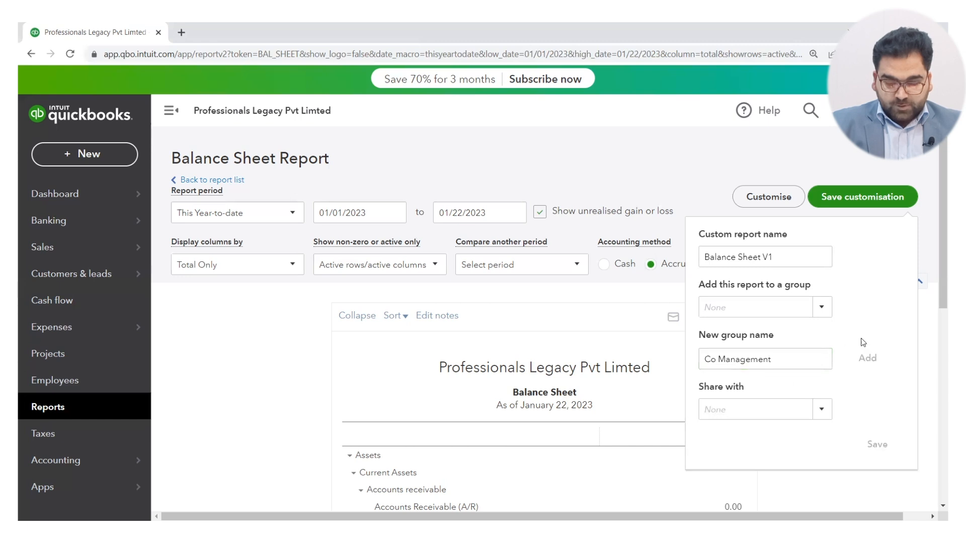
left_click(824, 381)
left_click(870, 360)
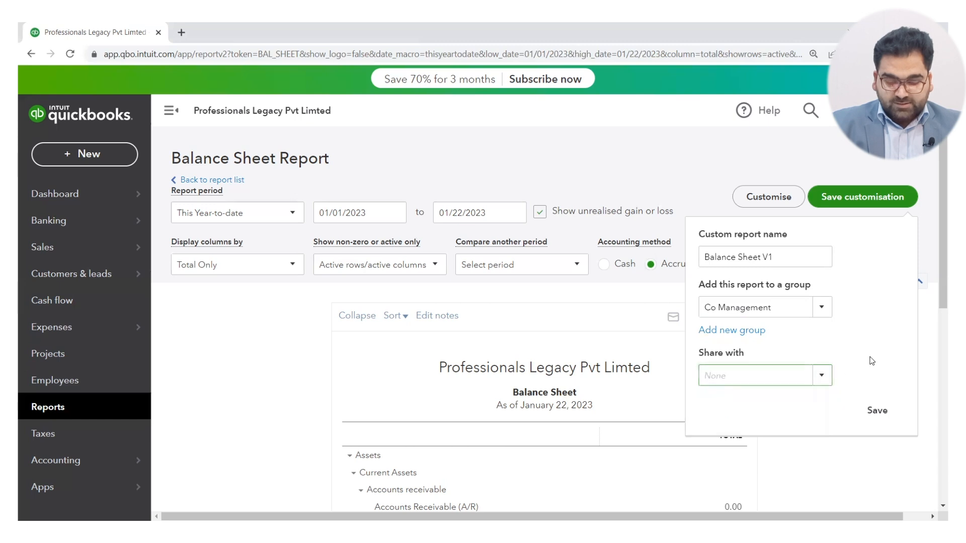
left_click(878, 410)
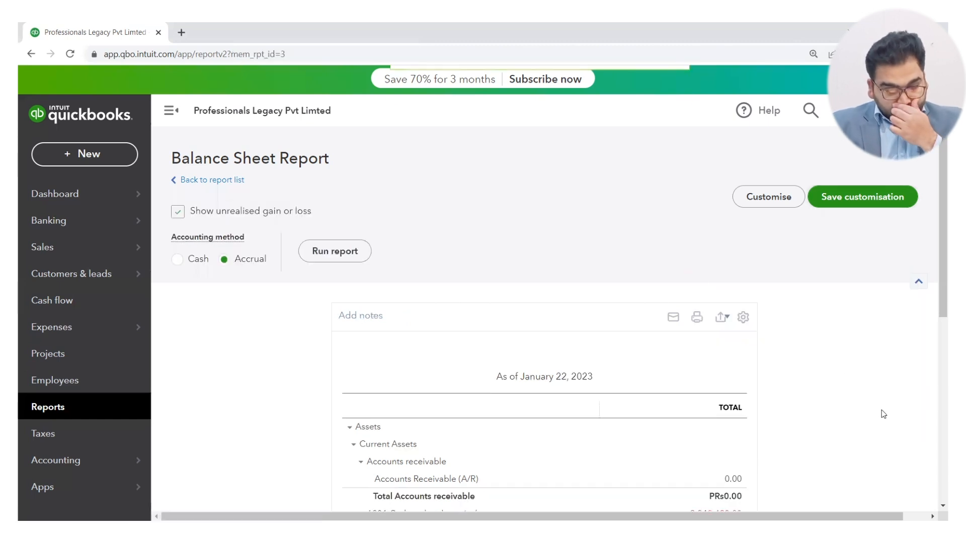
Return to the reports area and show the list of custom reports.
left_click(733, 254)
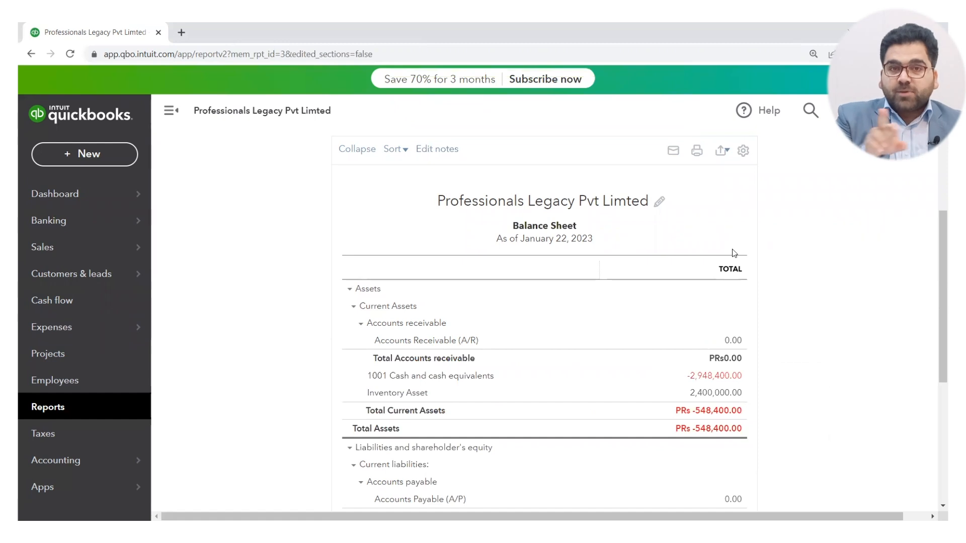
left_click(39, 489)
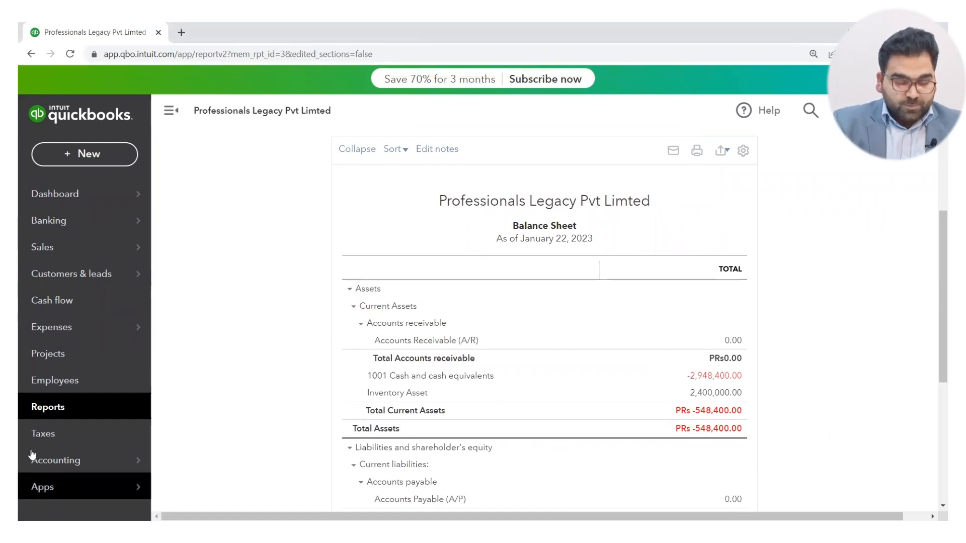
left_click(51, 409)
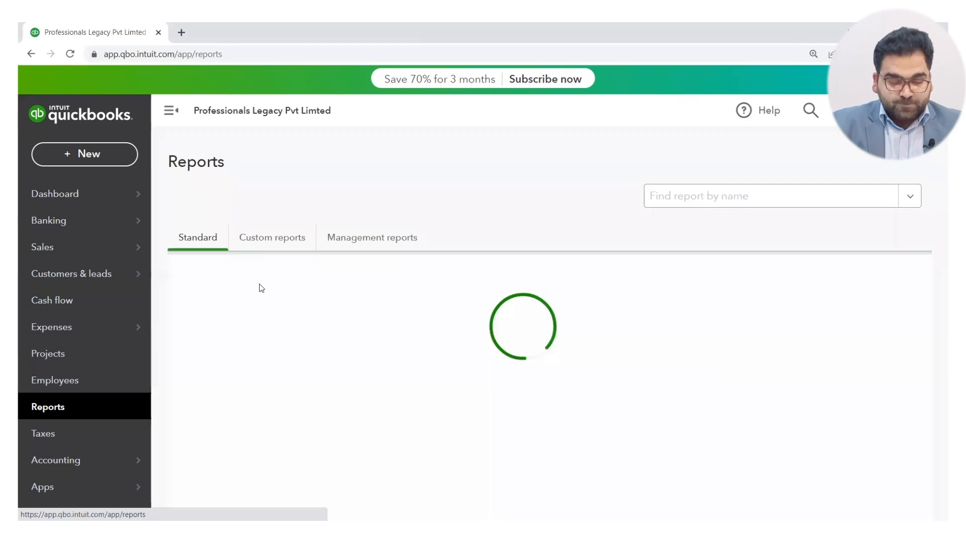
left_click(287, 242)
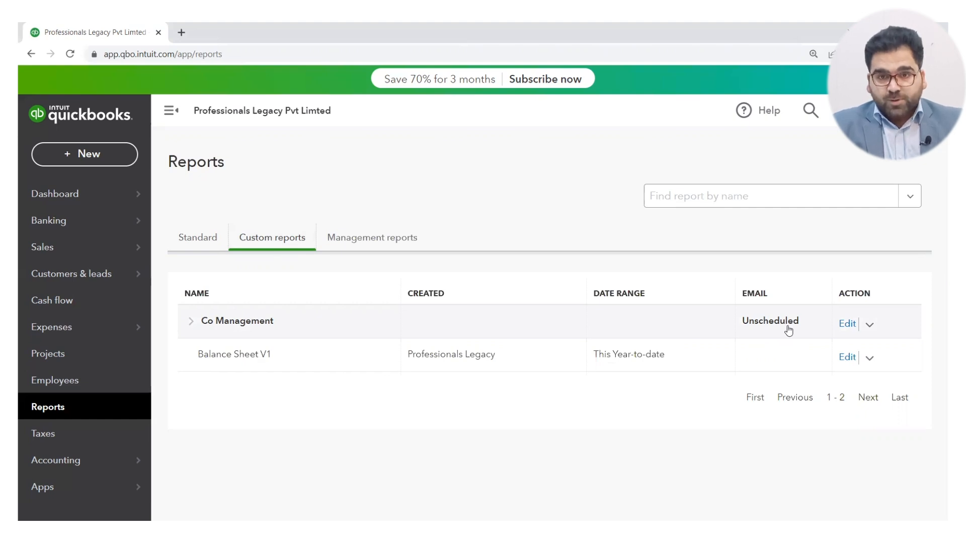
Open the "Co Management" report group for editing and turn on its email schedule.
left_click(851, 326)
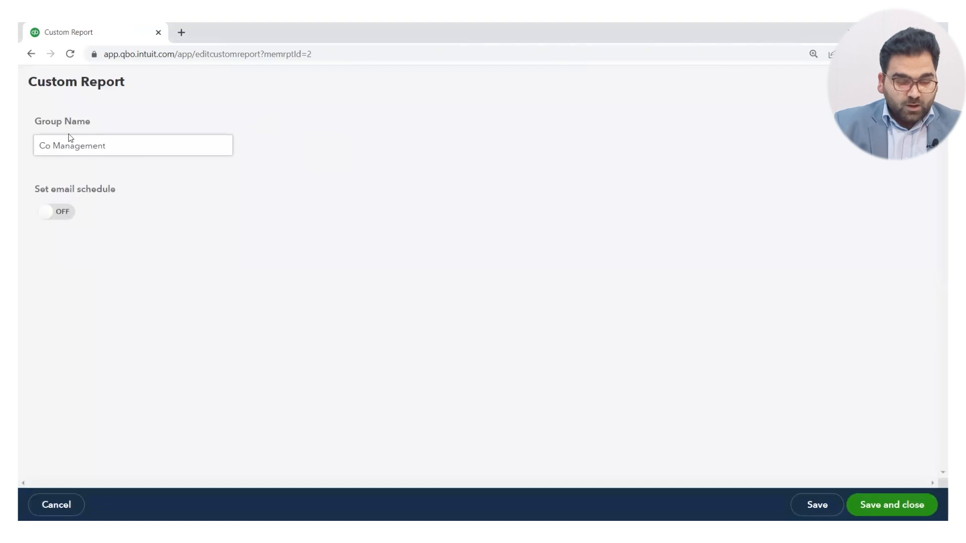
left_click(62, 216)
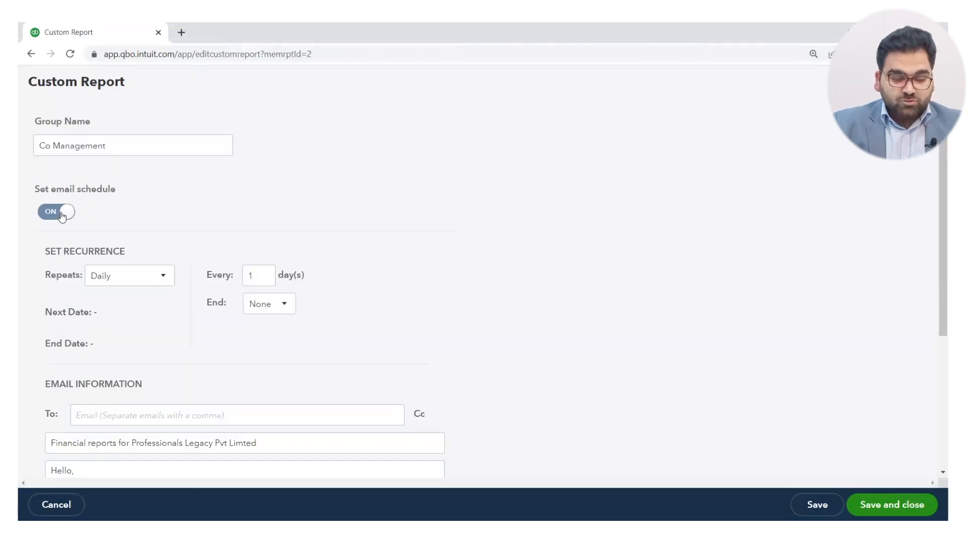
scroll(271, 233, "down", 2)
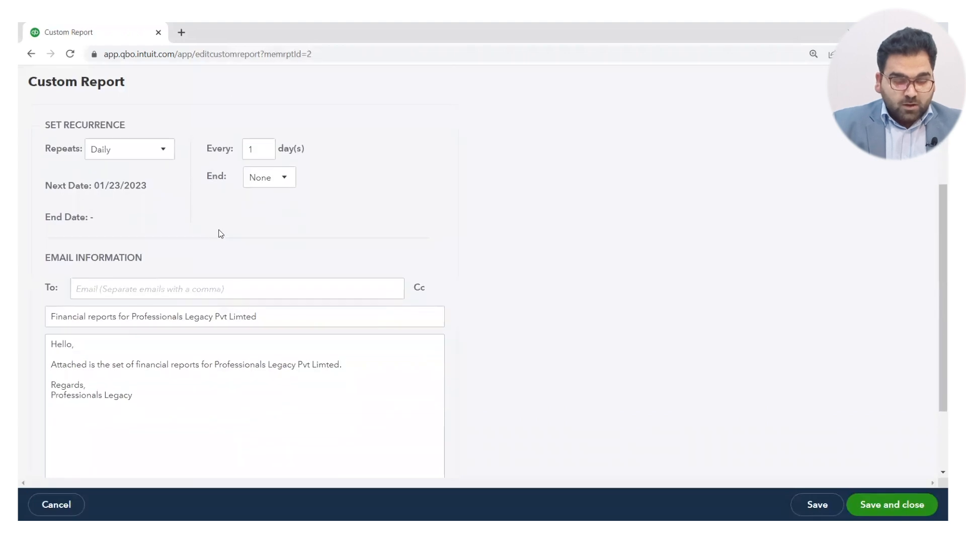
scroll(220, 229, "up", 2)
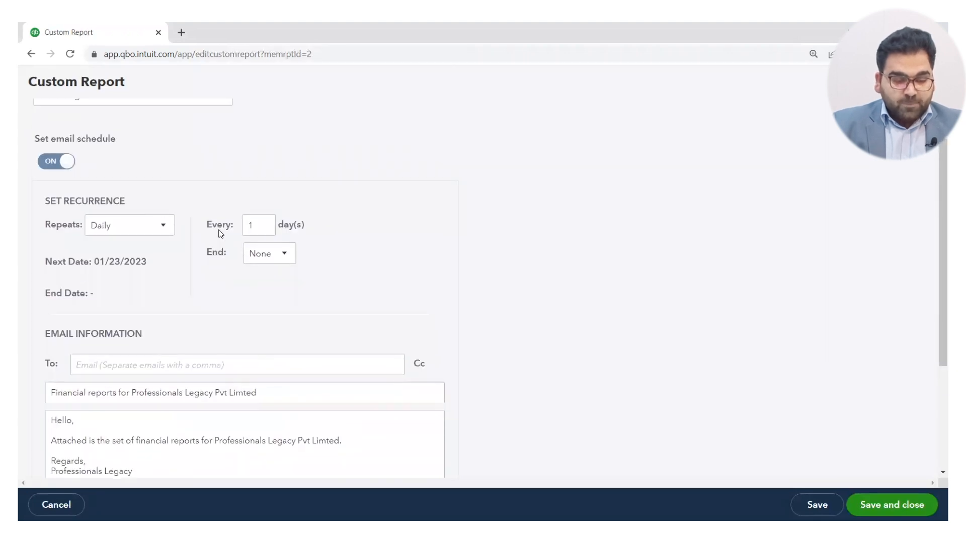
Set the email schedule to repeat monthly on the first Sunday.
left_click(164, 228)
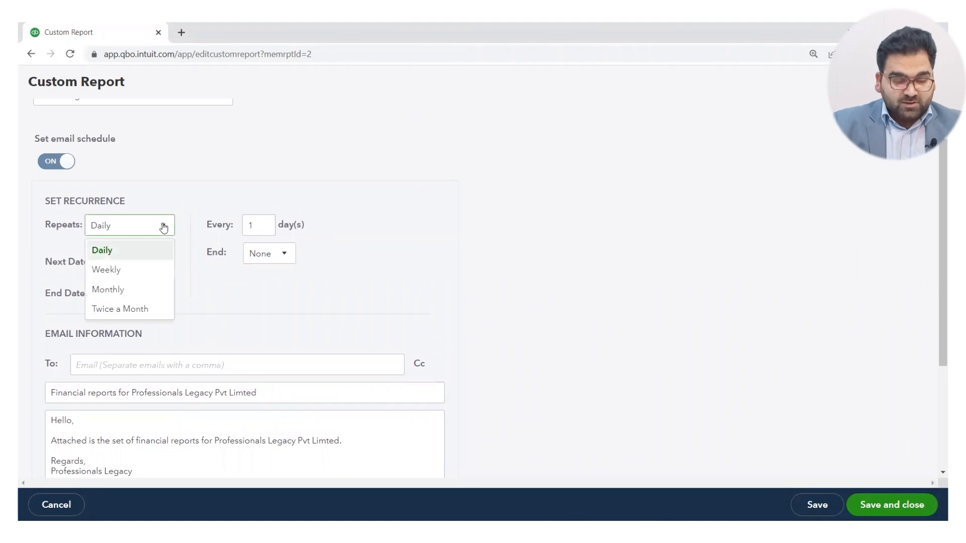
left_click(127, 289)
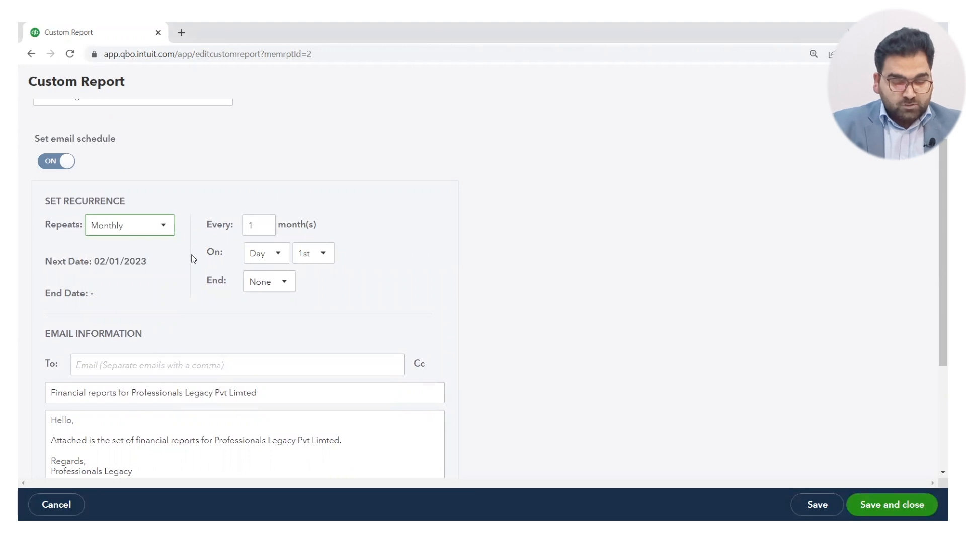
left_click(276, 256)
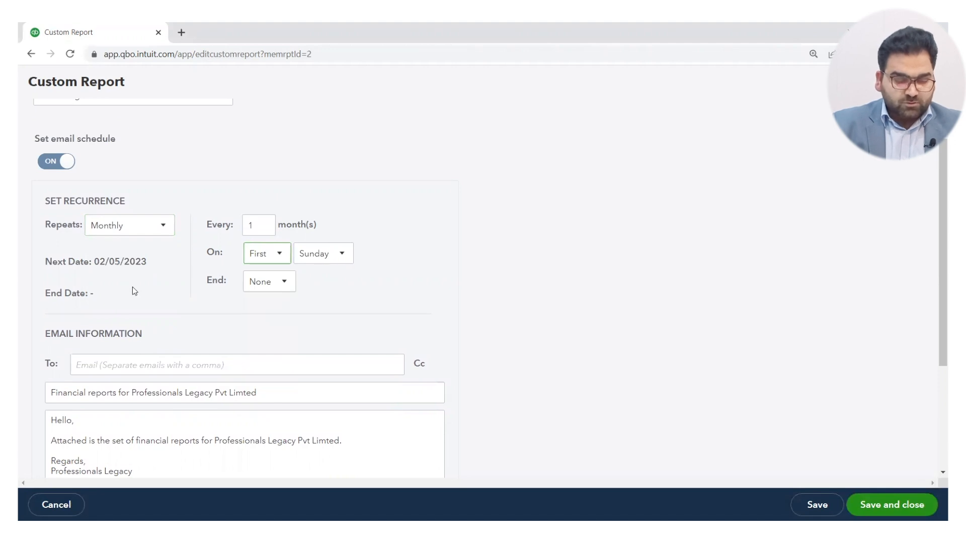
Set the recurring email schedule to end by a fixed date, 06/30/2023.
left_click(284, 284)
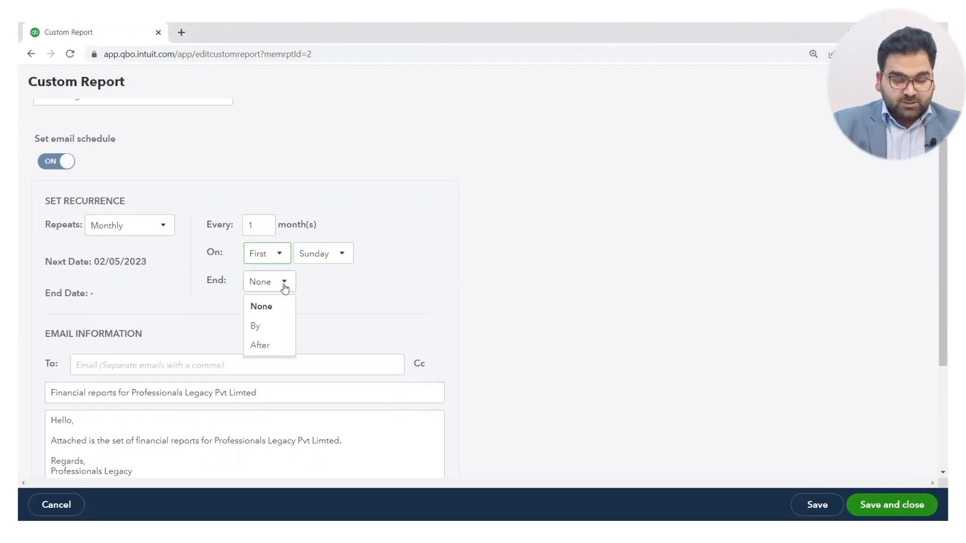
left_click(263, 327)
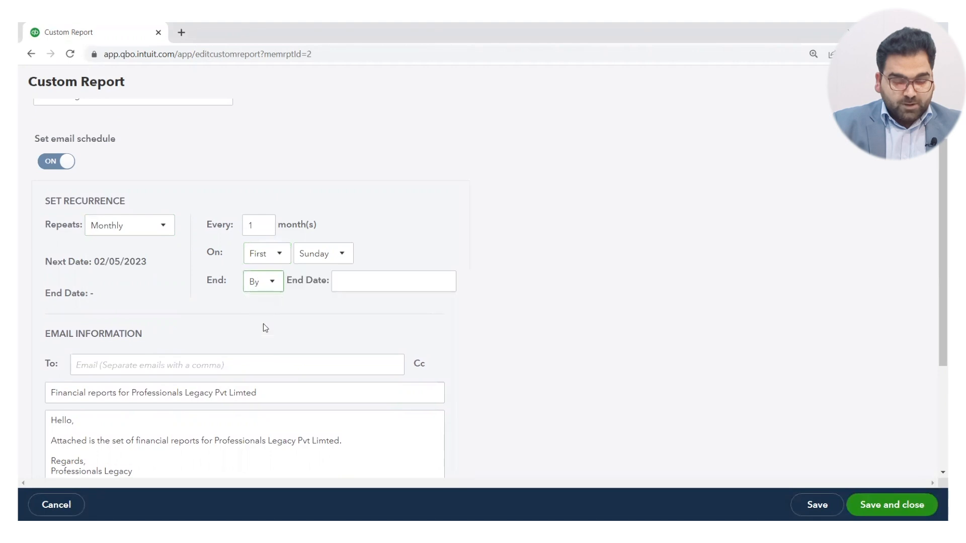
left_click(371, 282)
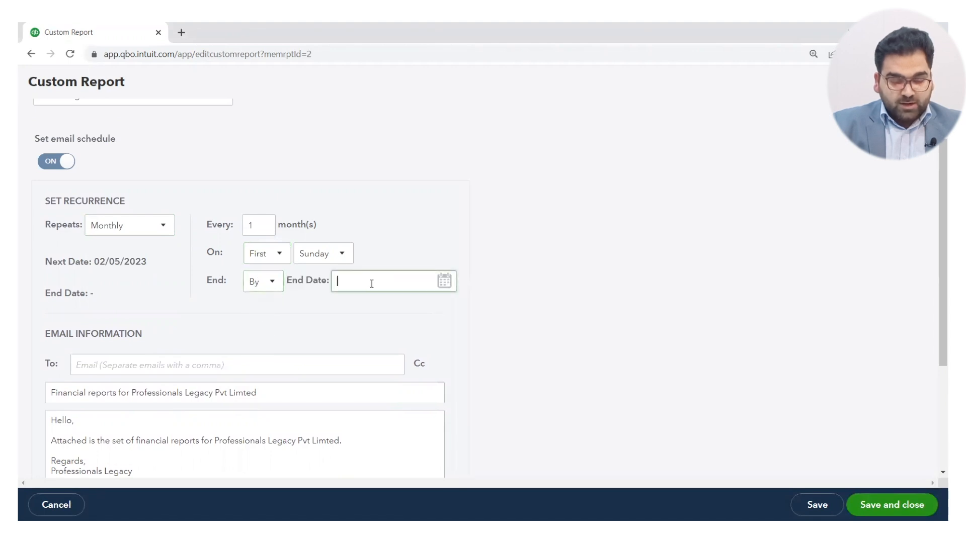
left_click(446, 282)
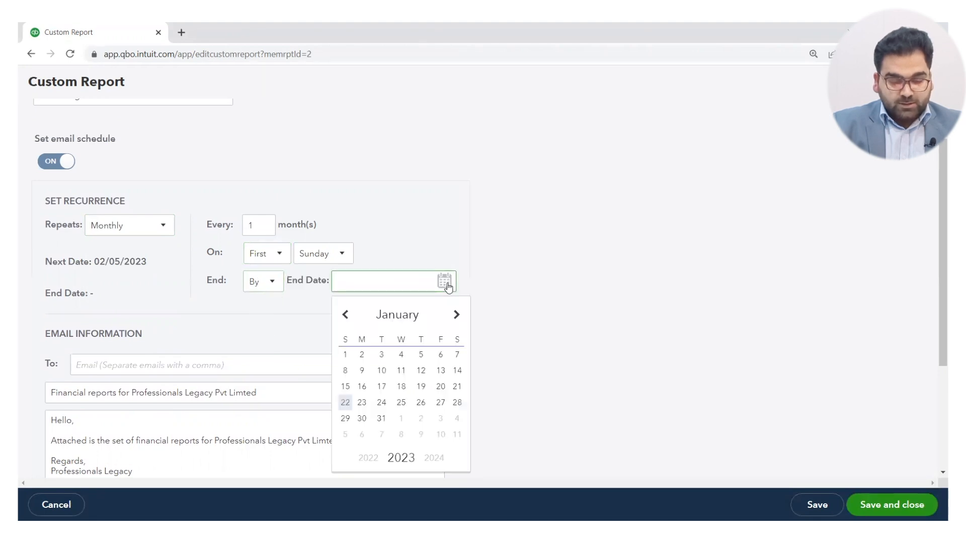
left_click(407, 316)
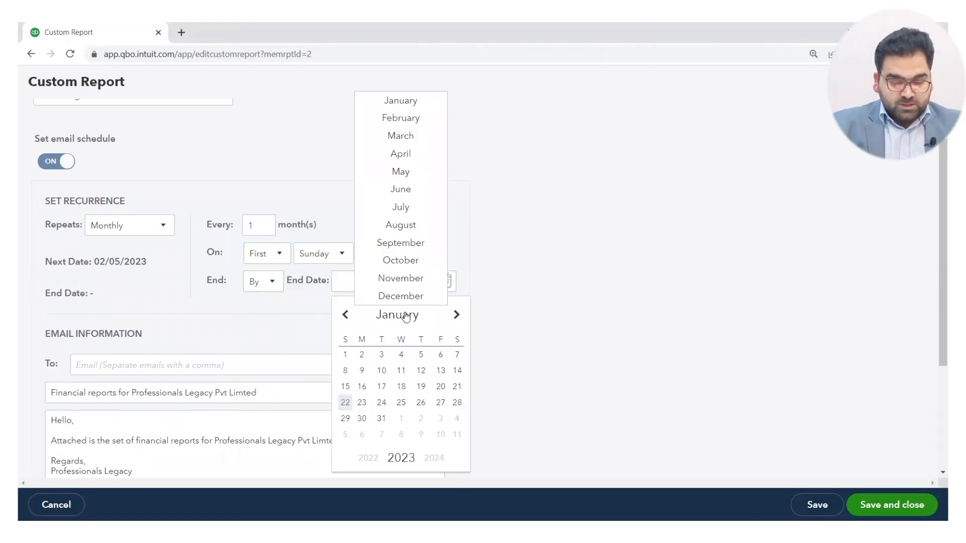
left_click(402, 192)
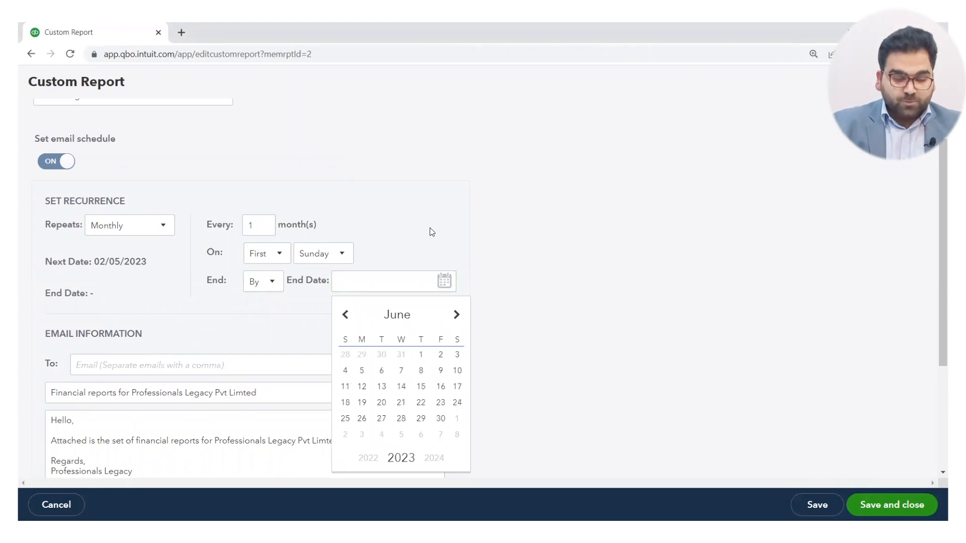
left_click(440, 421)
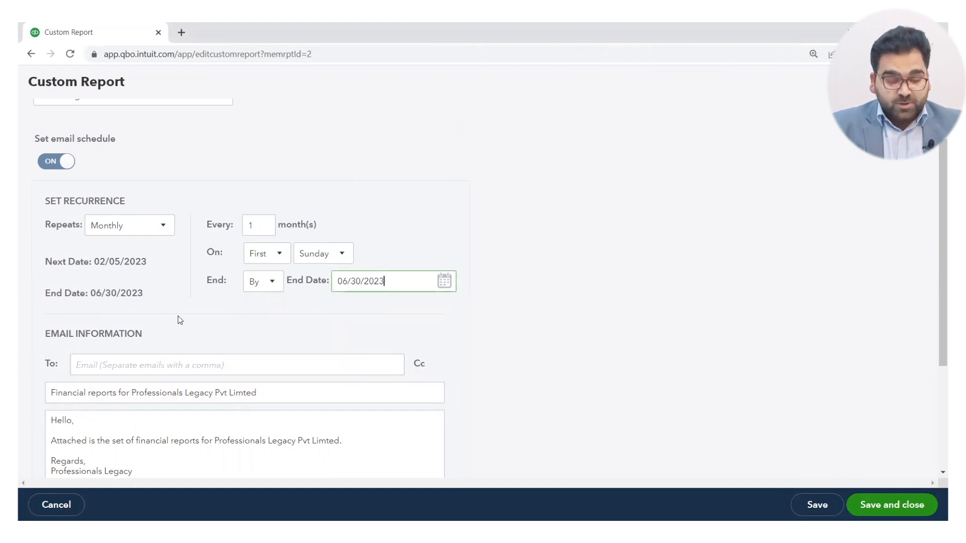
Enter two comma-separated recipient e-mail addresses for the scheduled report email.
scroll(198, 323, "down", 2)
left_click(223, 268)
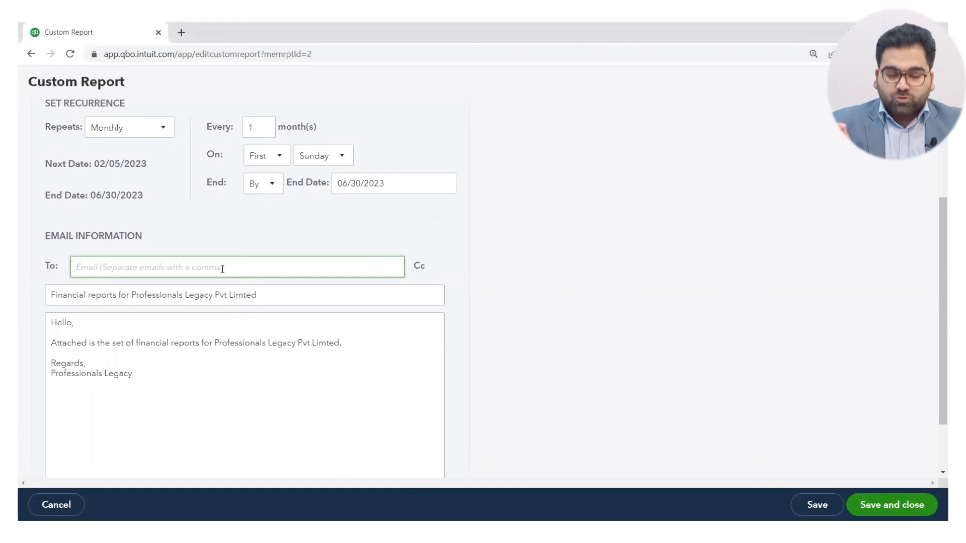
type("abc")
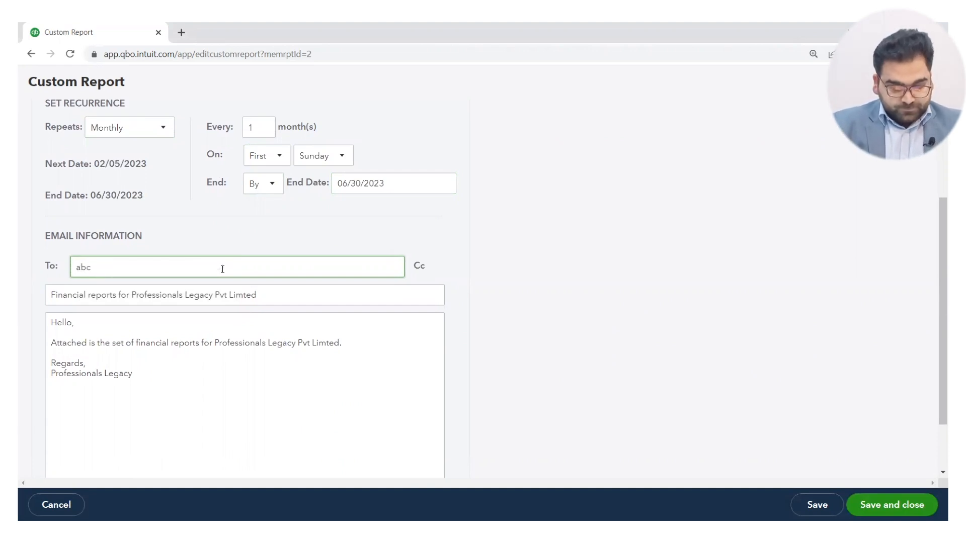
type("@a.com")
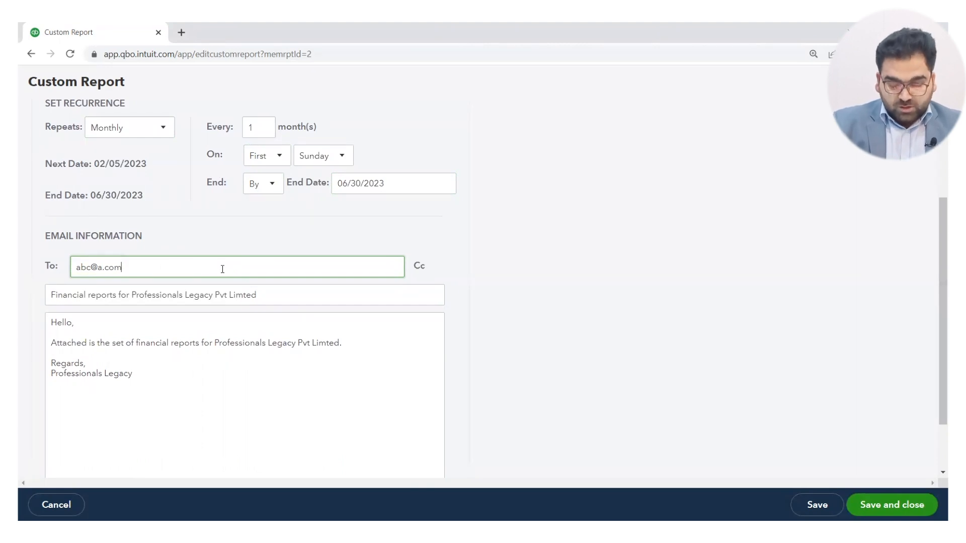
type(", ")
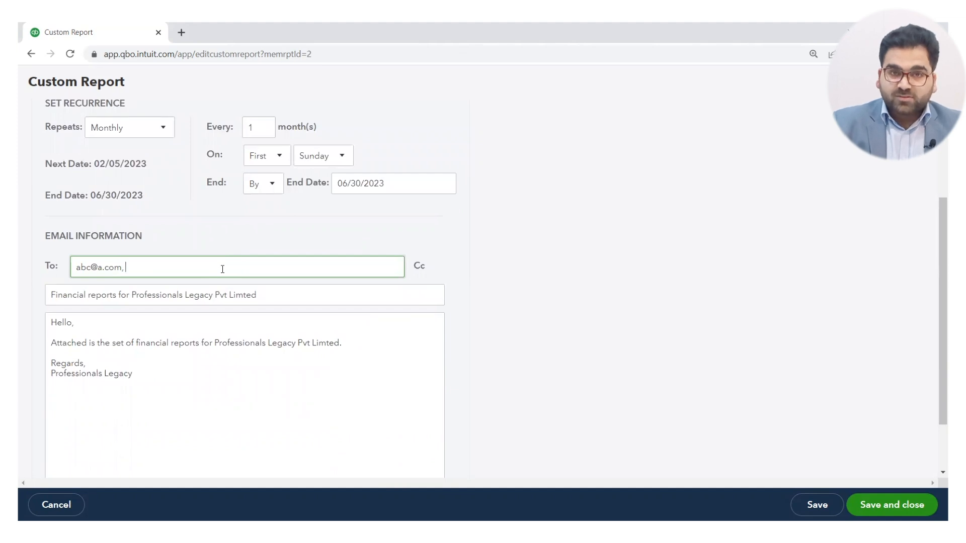
type("b")
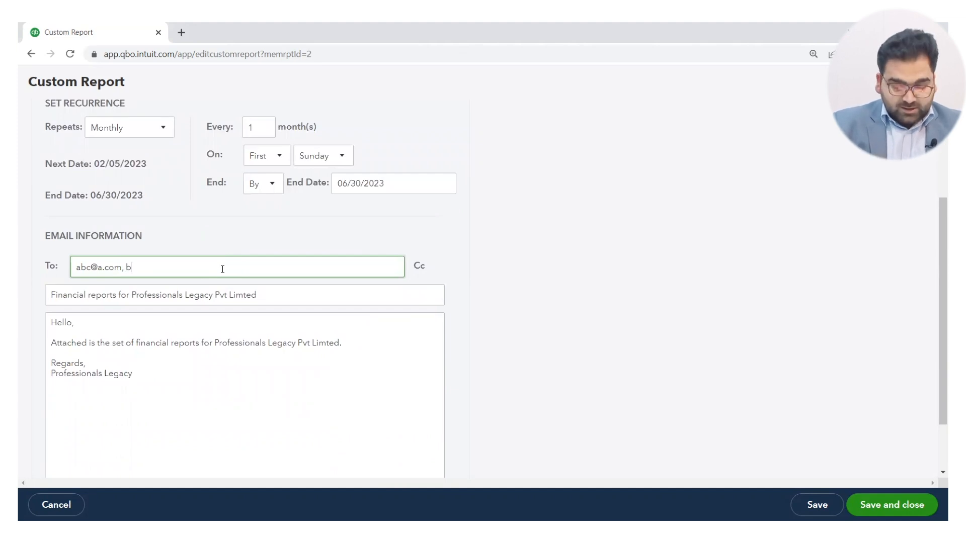
type("cd")
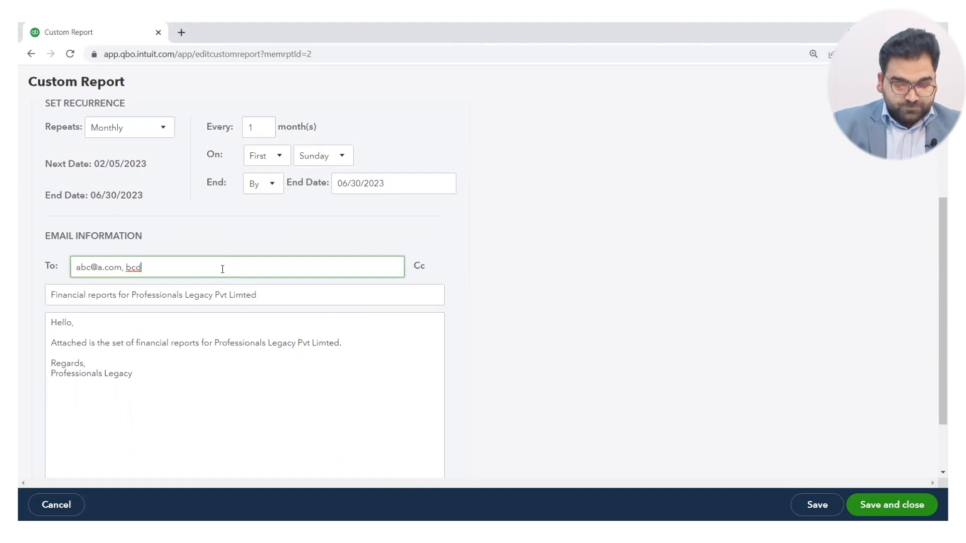
type("@com")
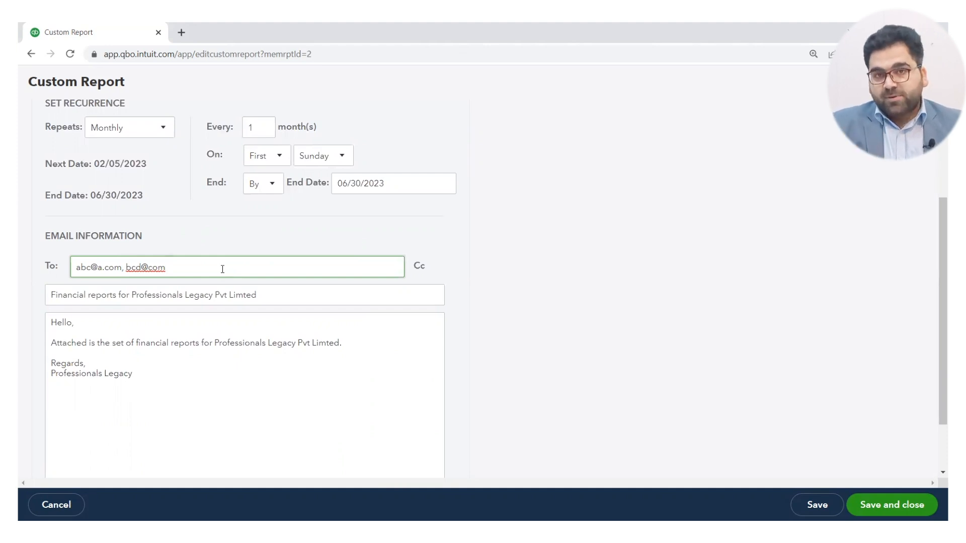
Add a Cc line to the scheduled email and try to correct the recipient addresses.
left_click(420, 267)
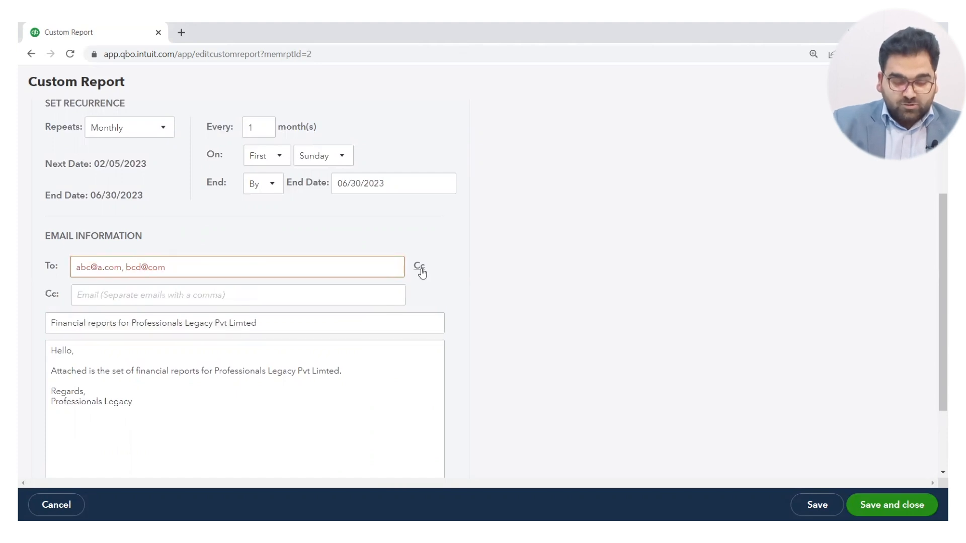
triple_click(252, 266)
left_click(252, 267)
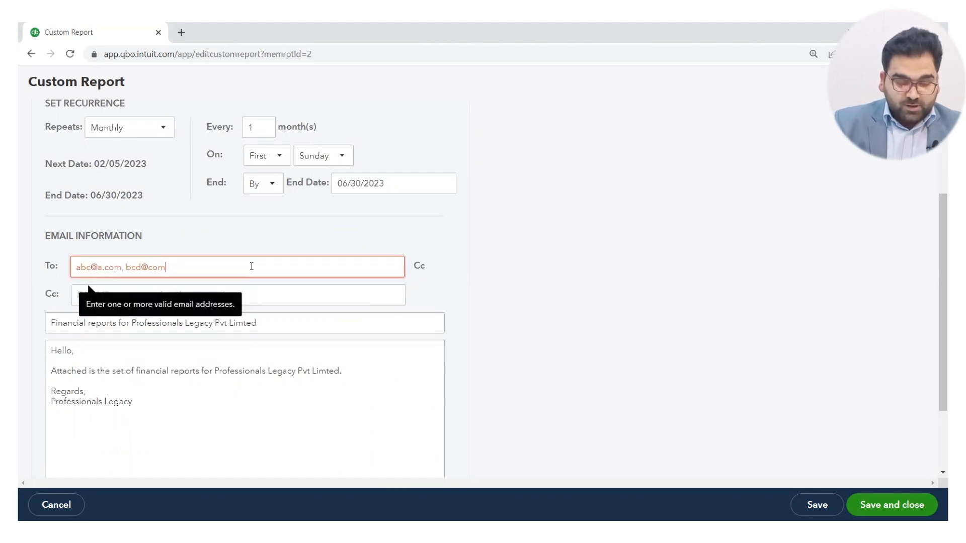
left_click(327, 293)
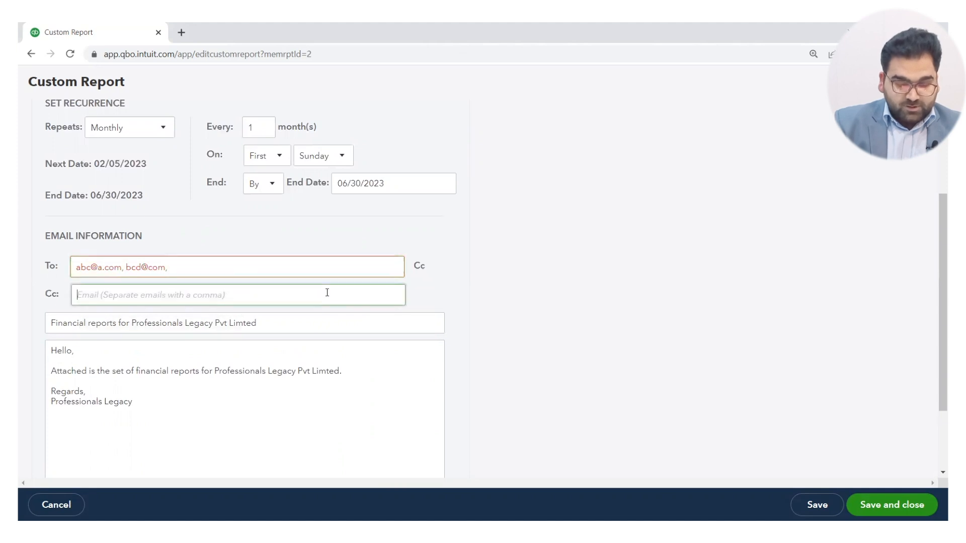
left_click(349, 263)
triple_click(343, 264)
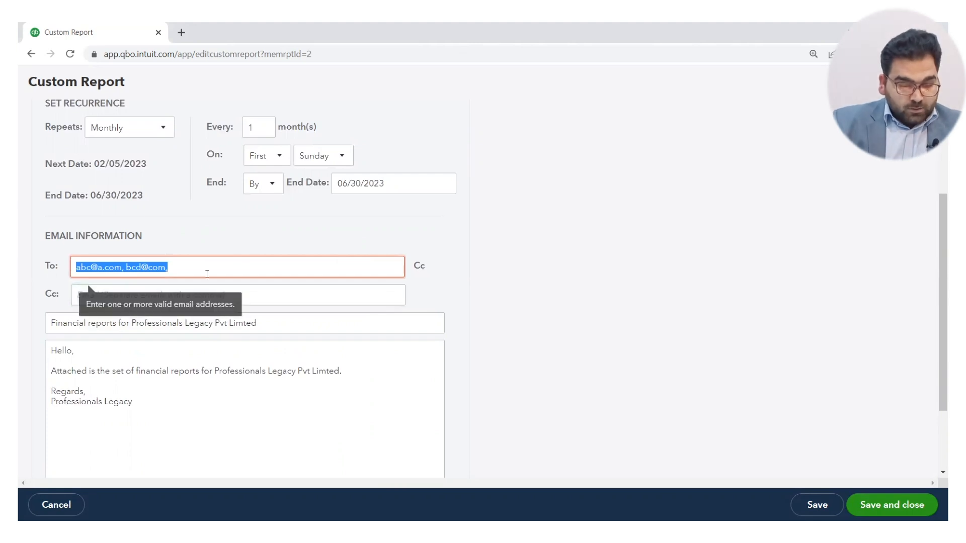
left_click(233, 290)
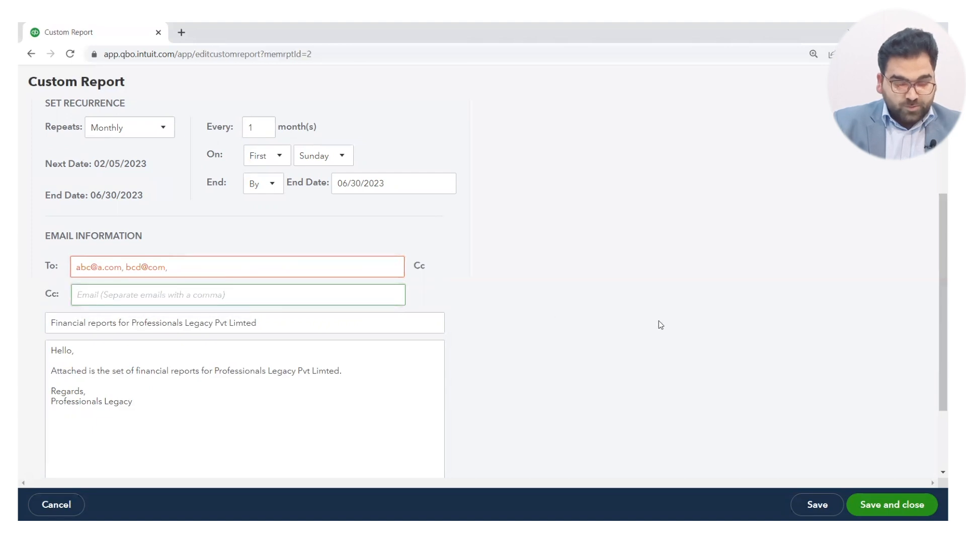
Attach the report as an Excel file and try to save and close the group's email schedule.
scroll(659, 321, "down", 2)
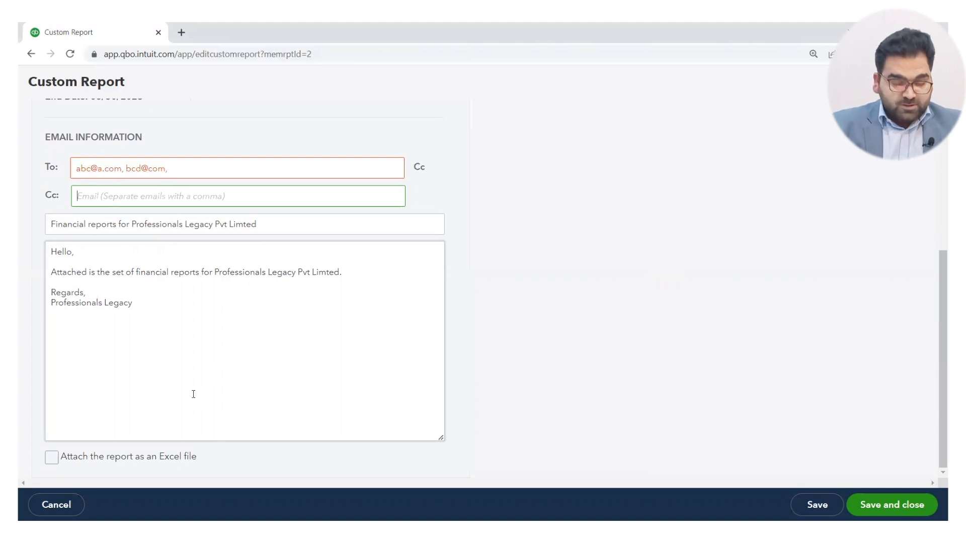
left_click(52, 458)
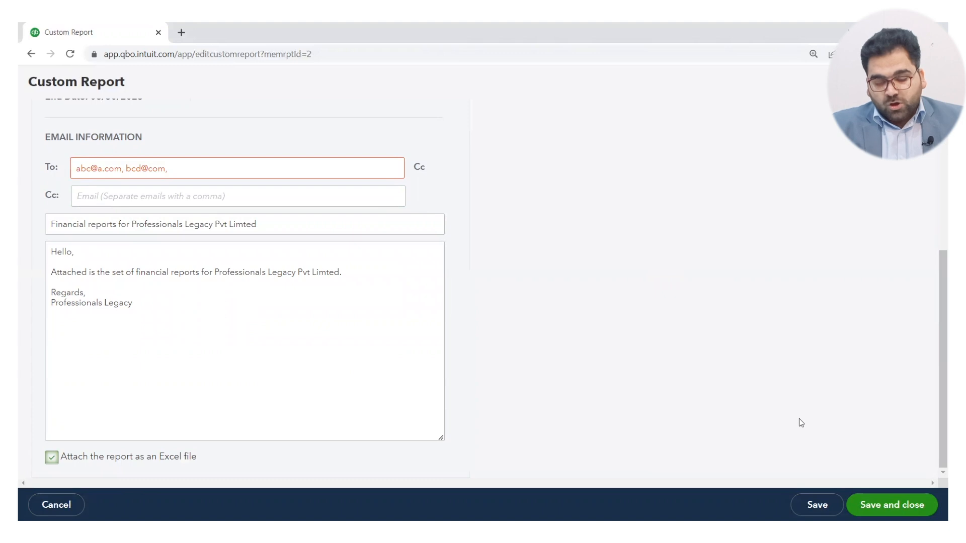
left_click(880, 501)
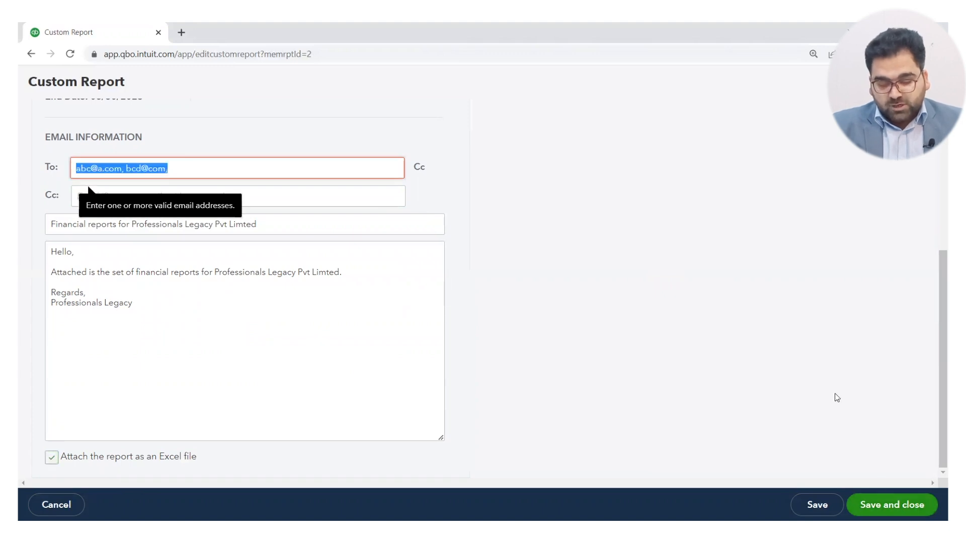
Clear the invalid recipient addresses from the scheduled email's To field.
left_click(247, 168)
key("BackSpace")
key("BackSpace")
key("BackSpace")
key("BackSpace")
key("BackSpace")
key("BackSpace")
key("BackSpace")
key("BackSpace")
key("BackSpace")
key("BackSpace")
key("BackSpace")
key("BackSpace")
key("BackSpace")
key("BackSpace")
key("BackSpace")
key("BackSpace")
key("BackSpace")
key("BackSpace")
key("BackSpace")
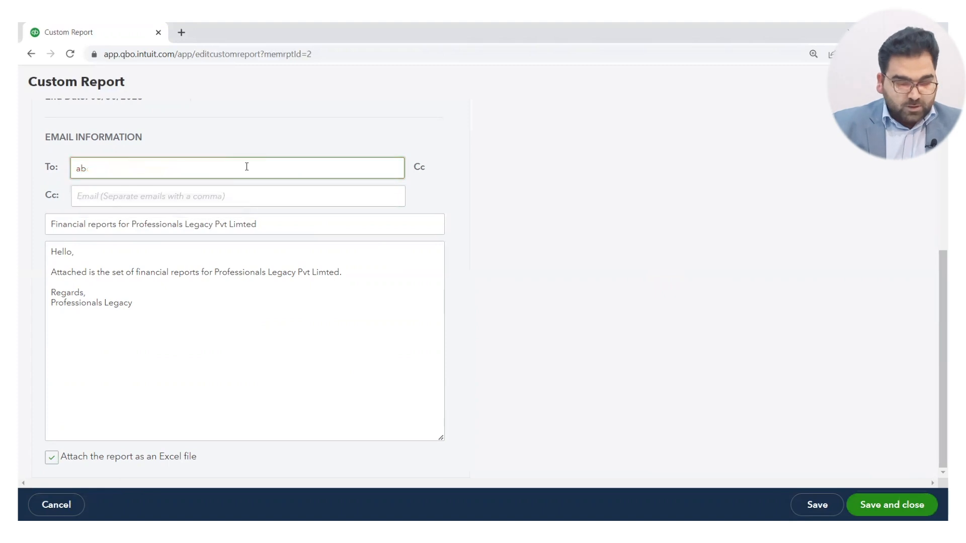
type("mmm")
key("BackSpace")
key("BackSpace")
key("BackSpace")
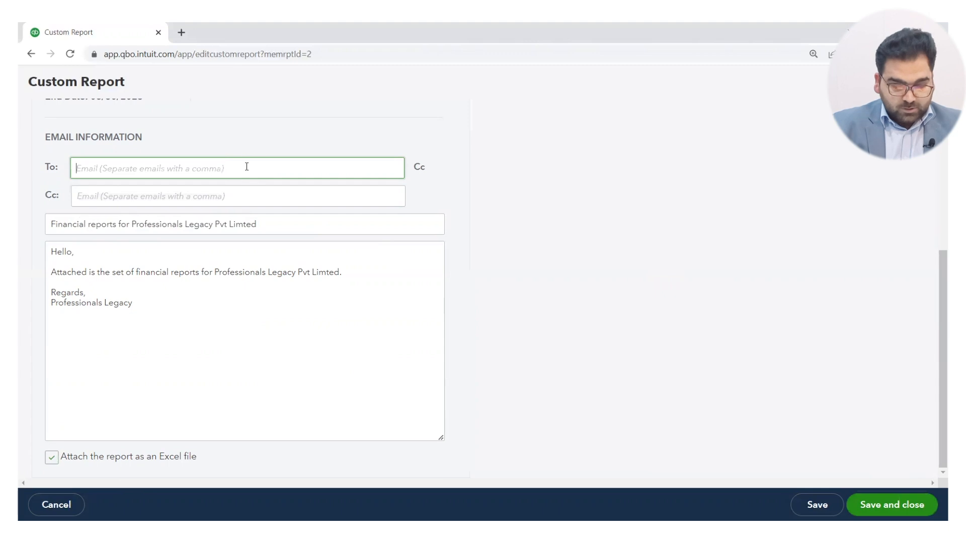
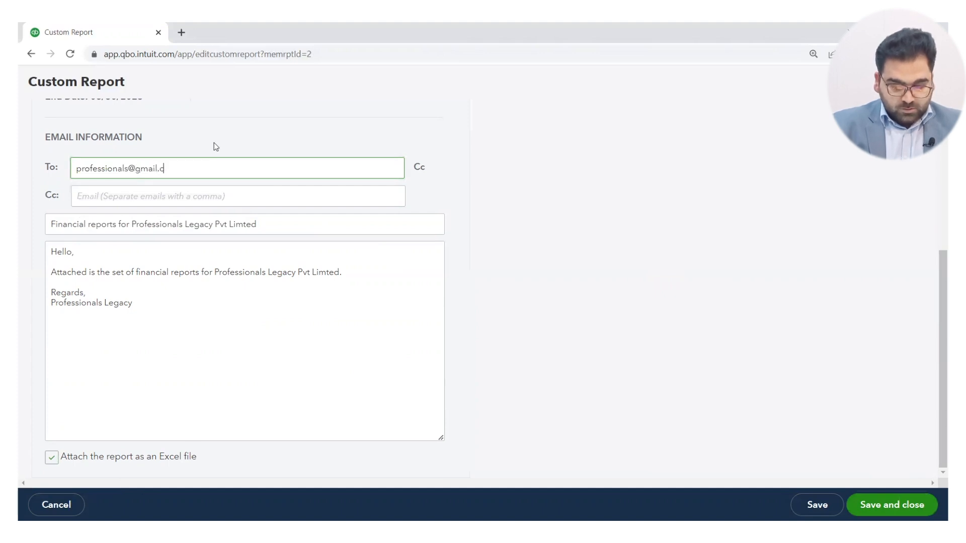
Enter one valid recipient e-mail address for the scheduled email, then save and close the group's settings.
left_click(618, 285)
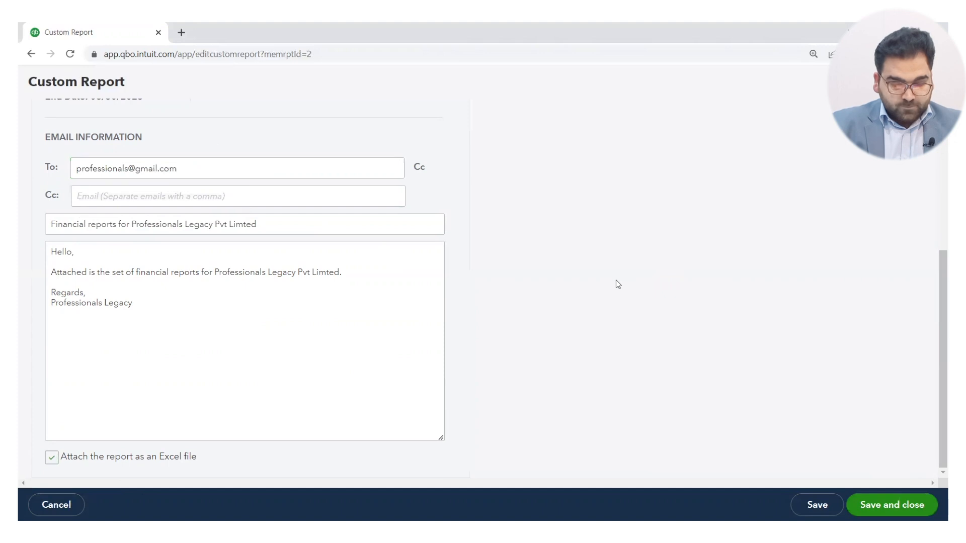
left_click(862, 495)
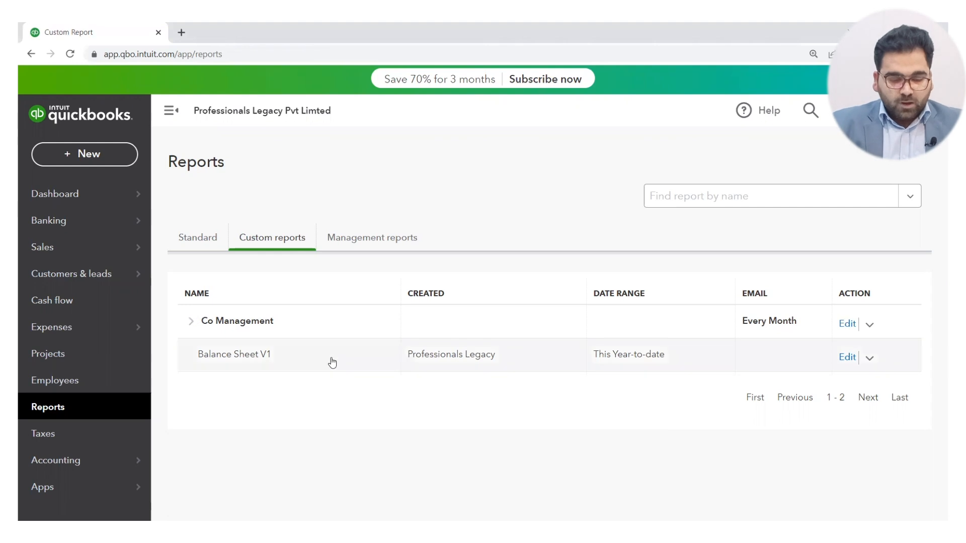
Open the standard Profit and Loss report and run it with columns displayed by Months.
left_click(205, 238)
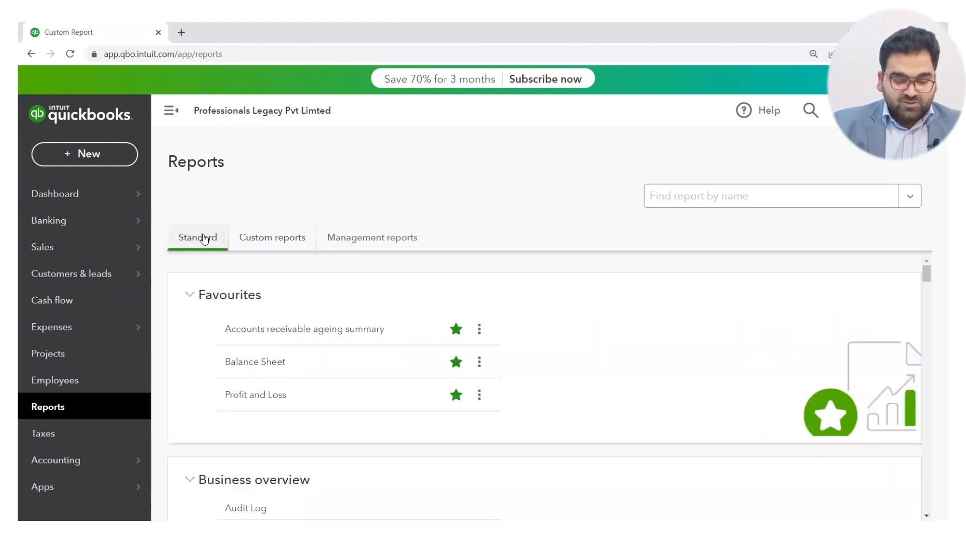
left_click(276, 396)
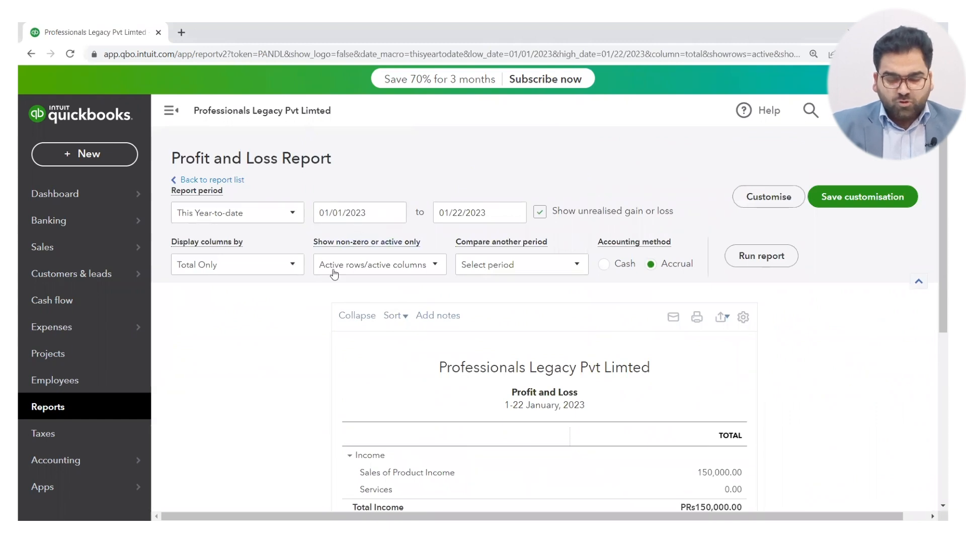
left_click(290, 265)
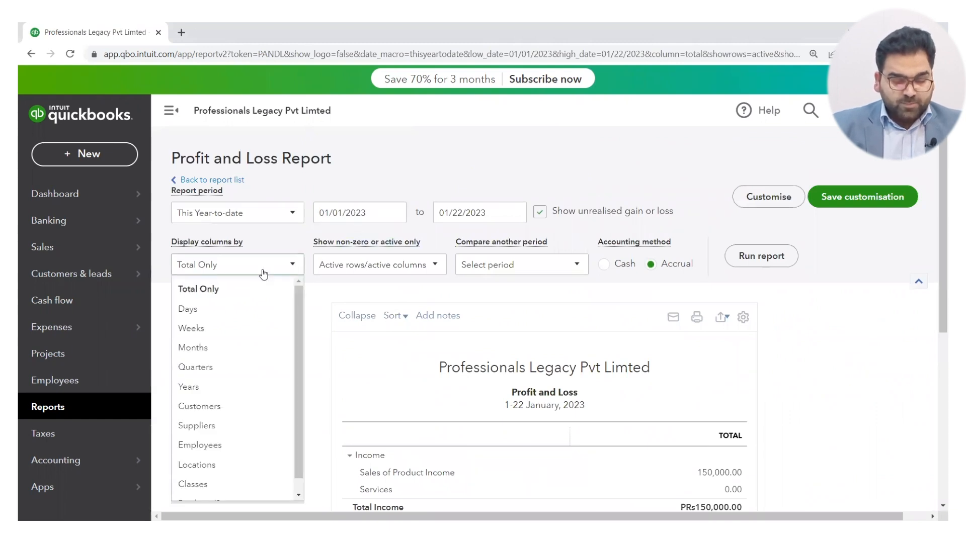
left_click(217, 348)
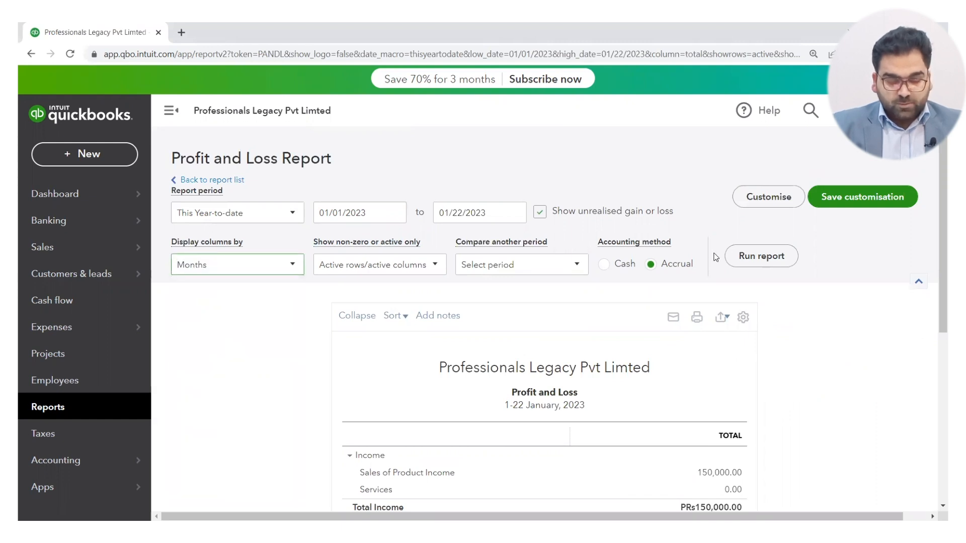
left_click(748, 260)
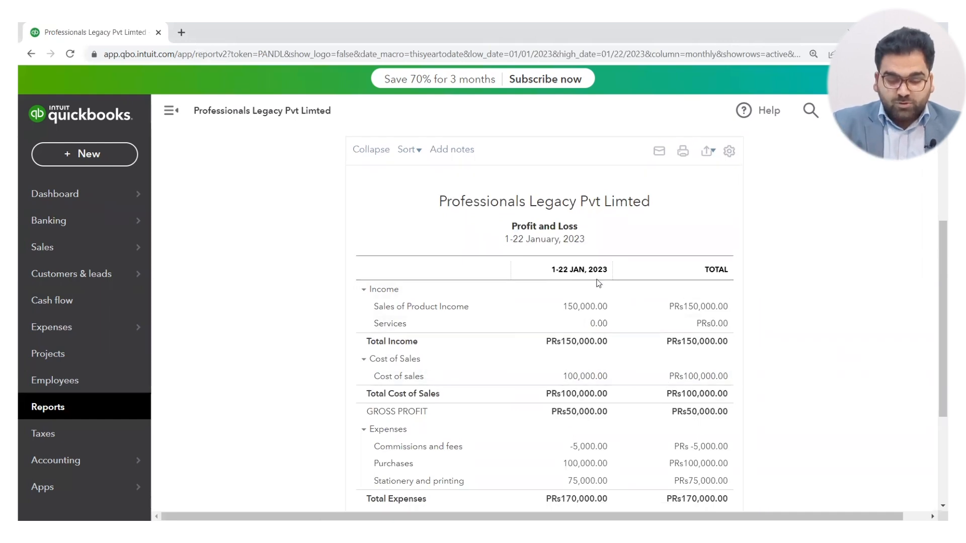
Set the Profit and Loss period's end date to 06/30/2023 and rerun the report to view the monthly columns.
scroll(598, 284, "up", 3)
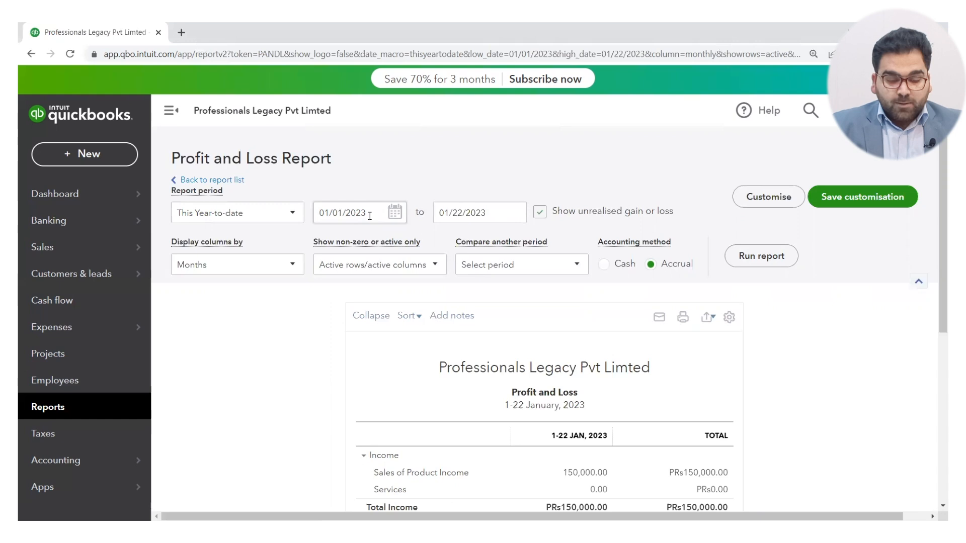
left_click(514, 215)
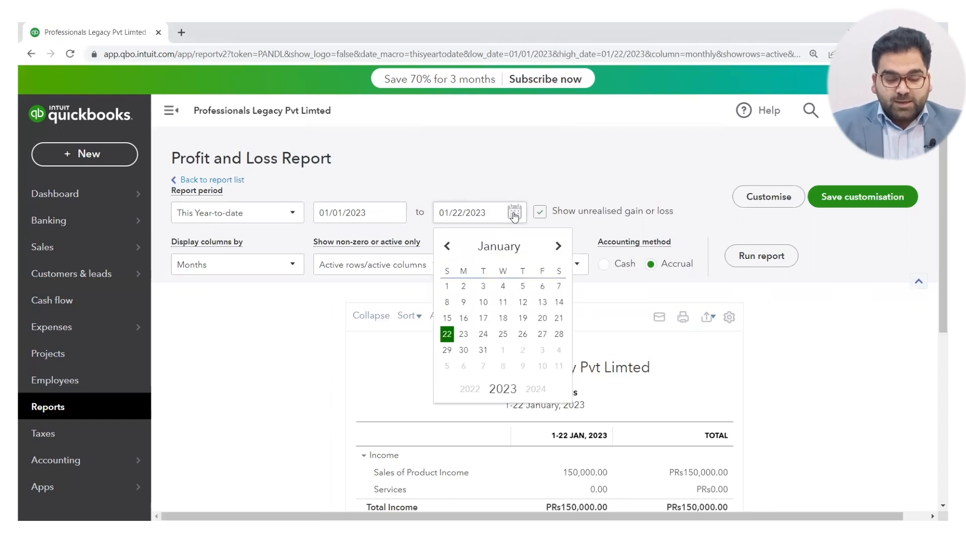
left_click(498, 250)
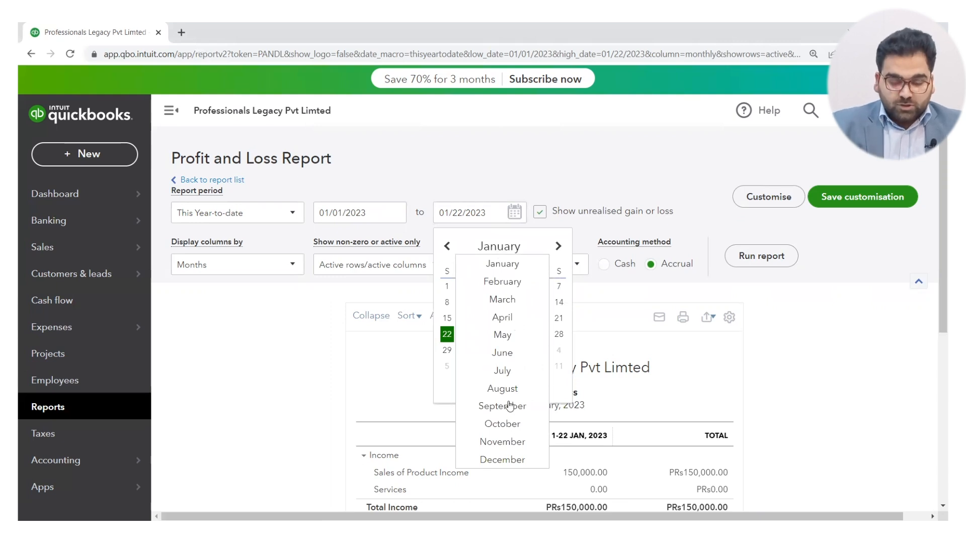
left_click(505, 354)
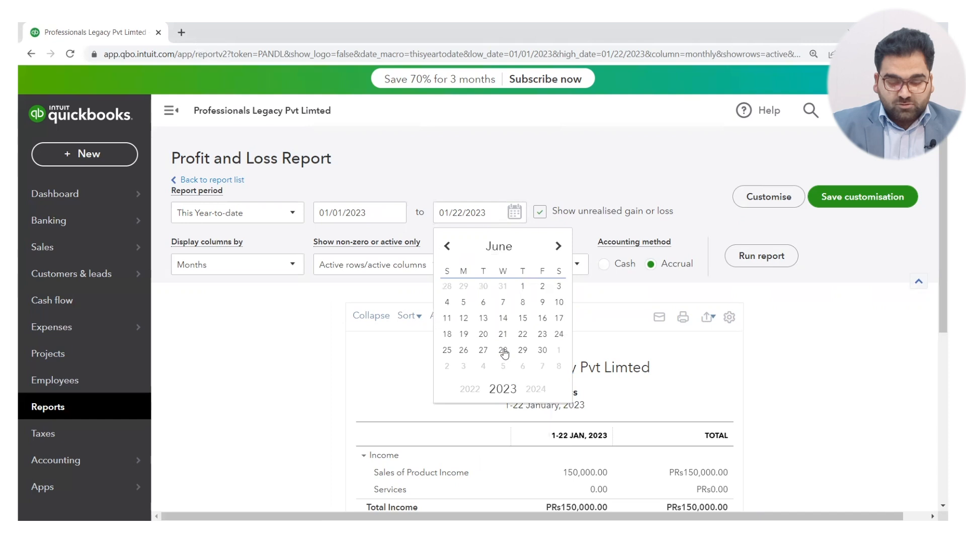
left_click(542, 352)
left_click(743, 266)
scroll(743, 265, "down", 3)
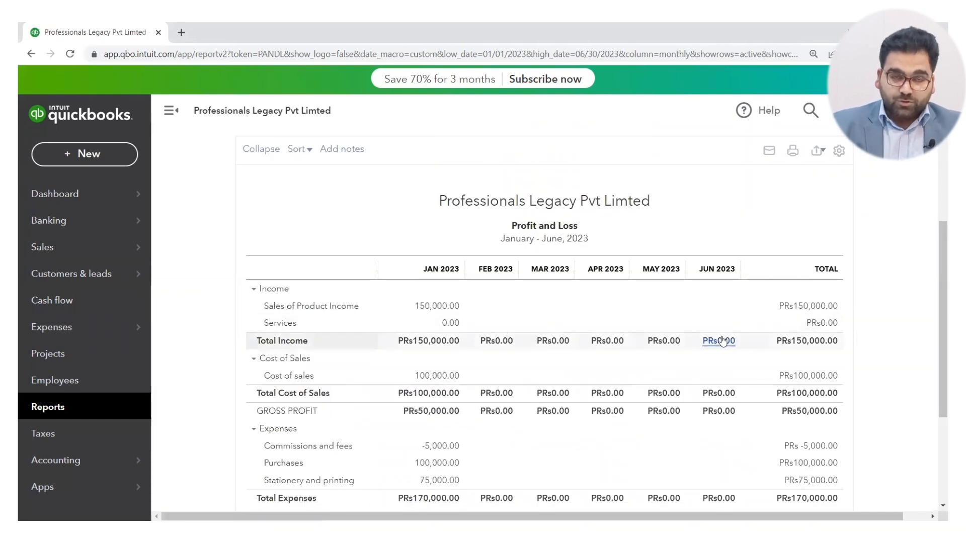
Set the Profit and Loss columns to Total Only and rerun the report.
scroll(722, 342, "up", 3)
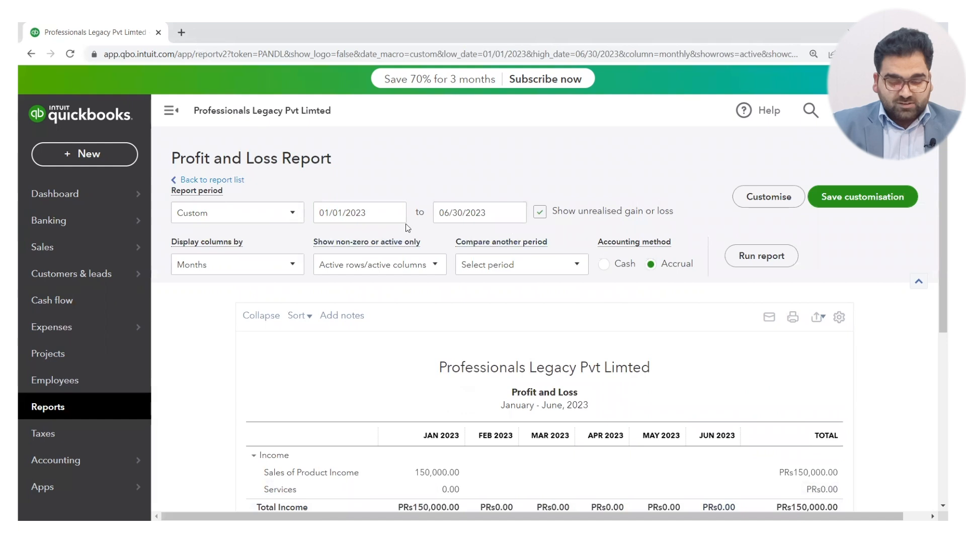
left_click(289, 267)
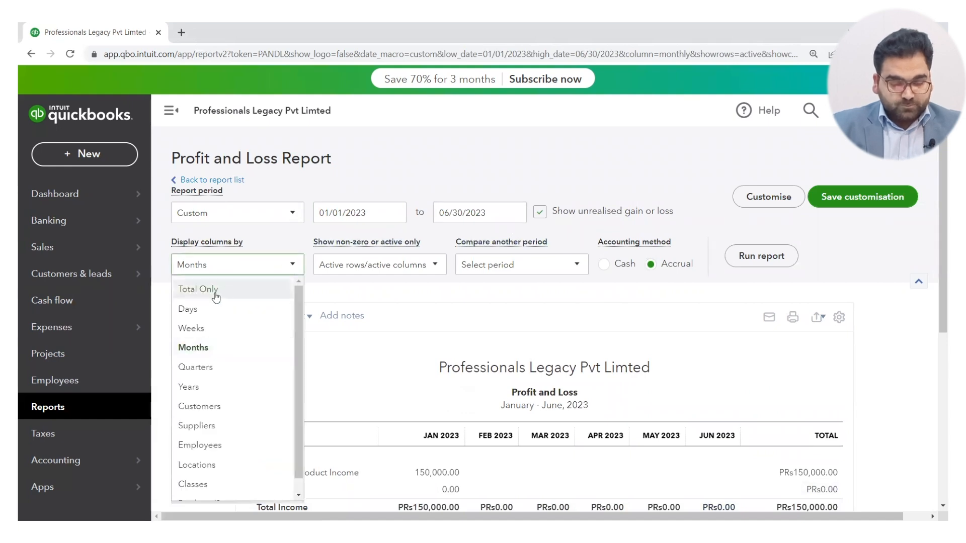
left_click(215, 291)
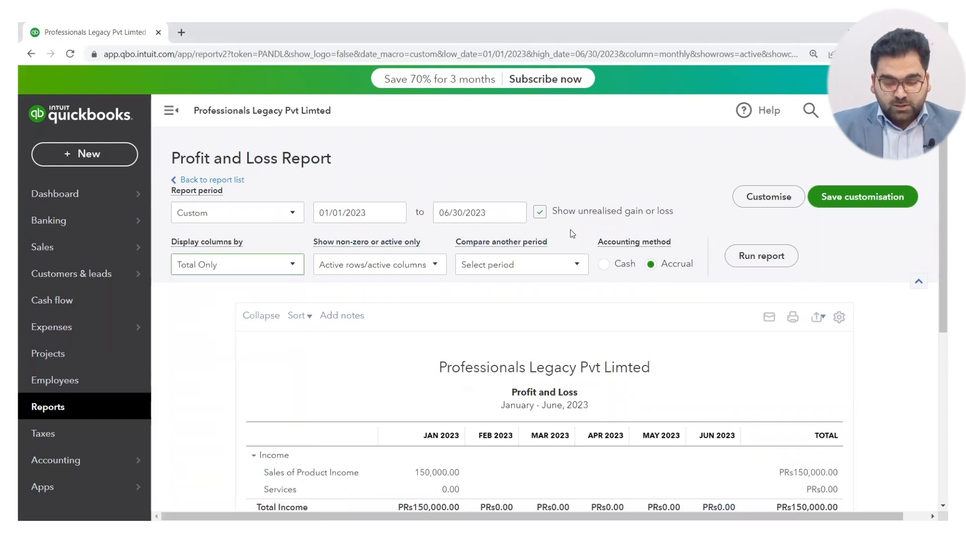
left_click(756, 261)
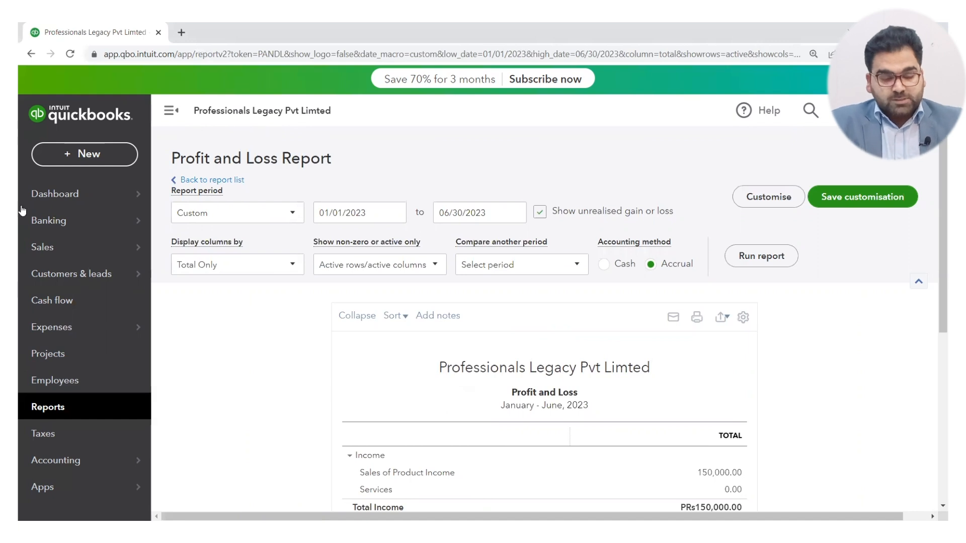
Open the Company Overview management report for editing and dismiss the customisation tip.
left_click(58, 407)
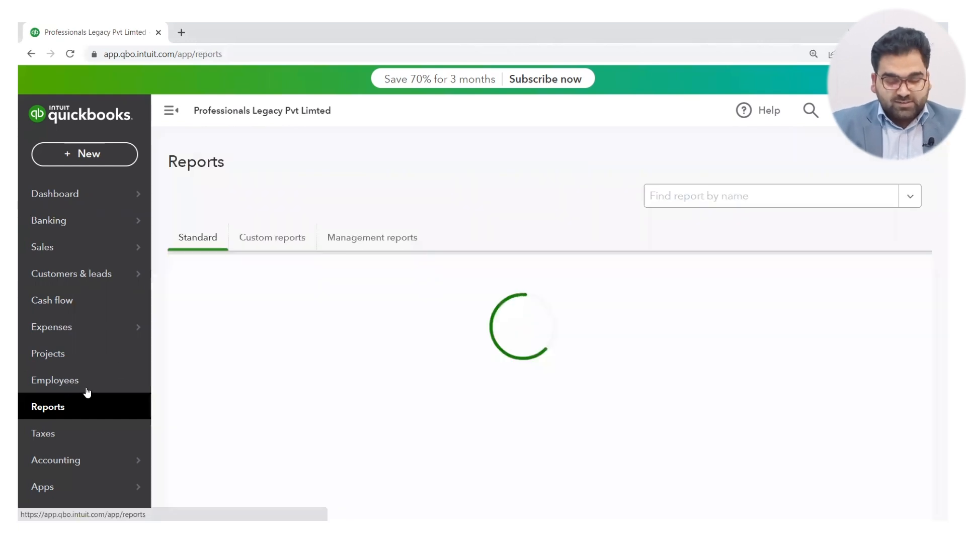
left_click(365, 238)
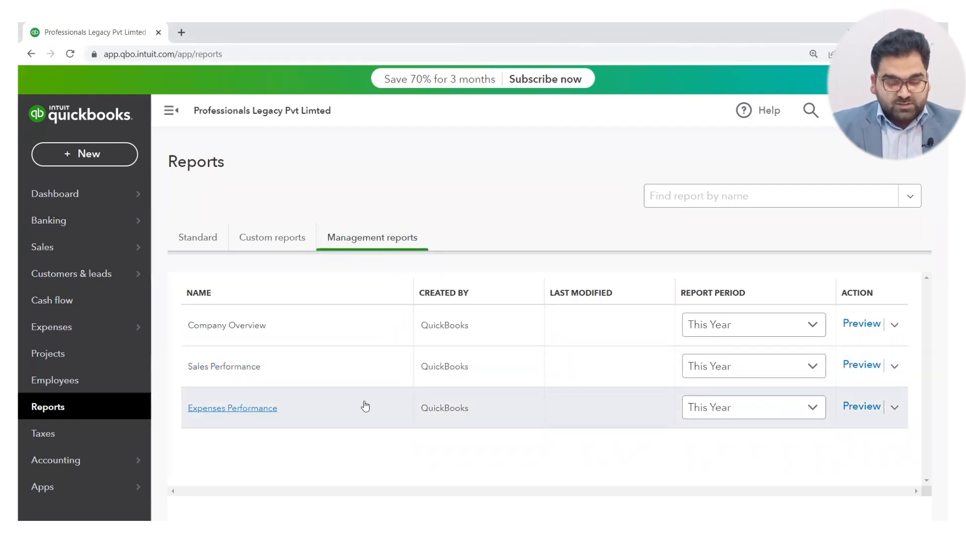
left_click(895, 328)
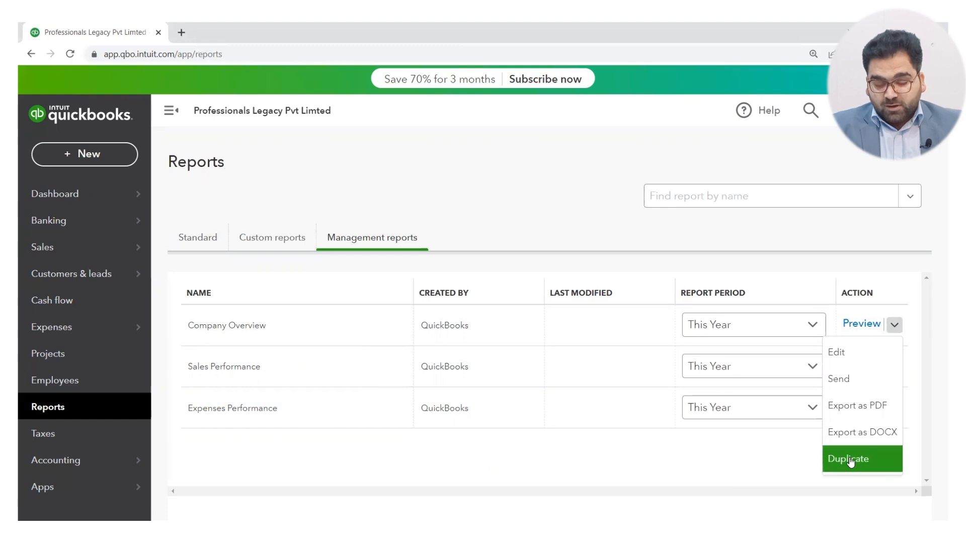
left_click(850, 361)
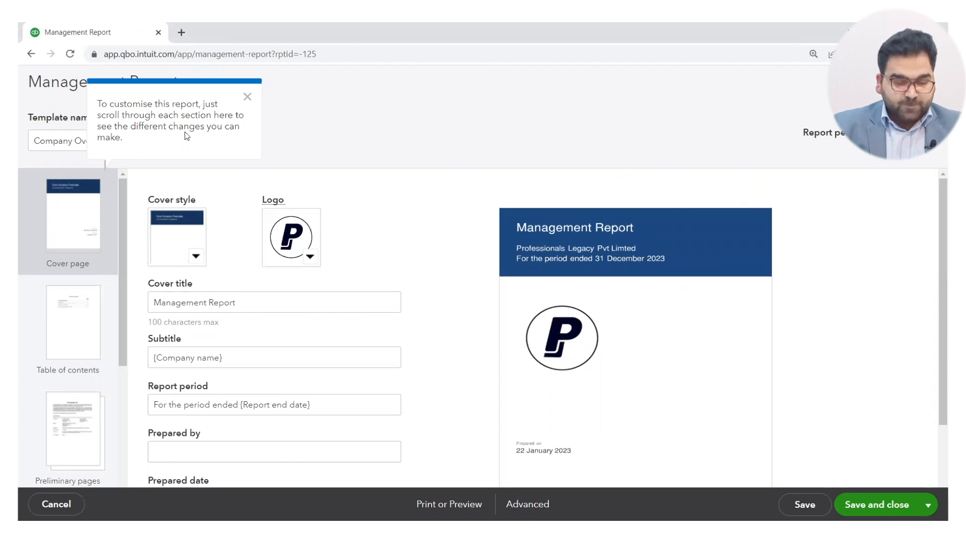
left_click(247, 97)
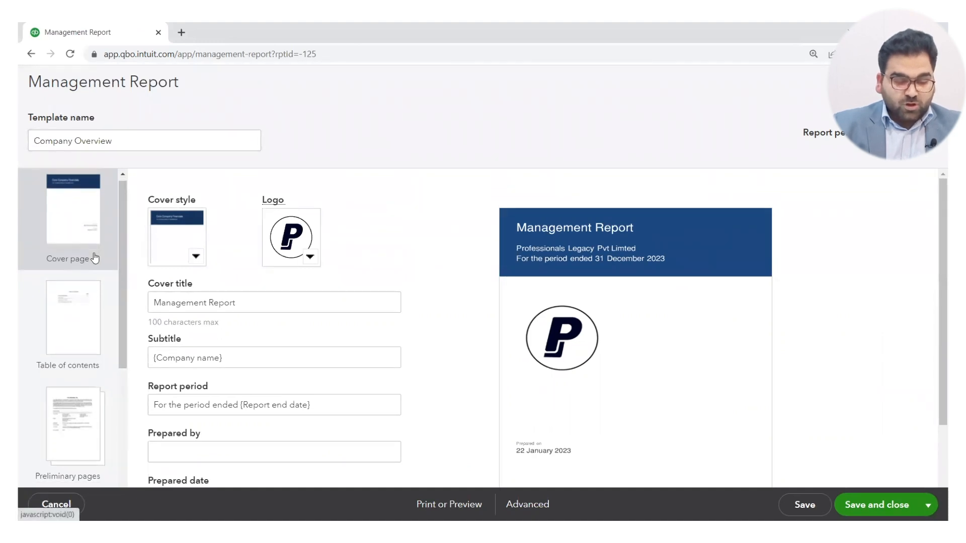
Look through the management report's sections and examine the cover page fields and preview.
scroll(93, 257, "down", 2)
scroll(86, 272, "down", 3)
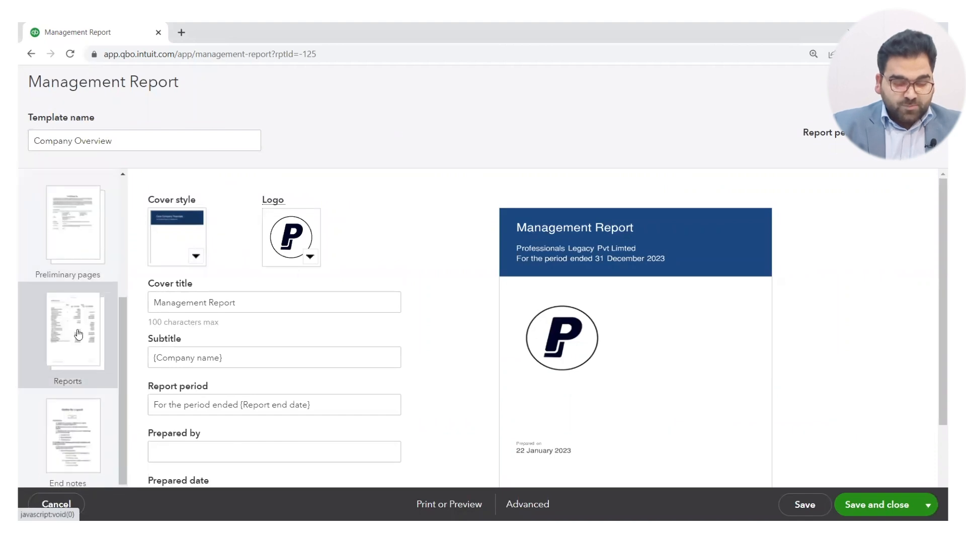
scroll(76, 440, "up", 5)
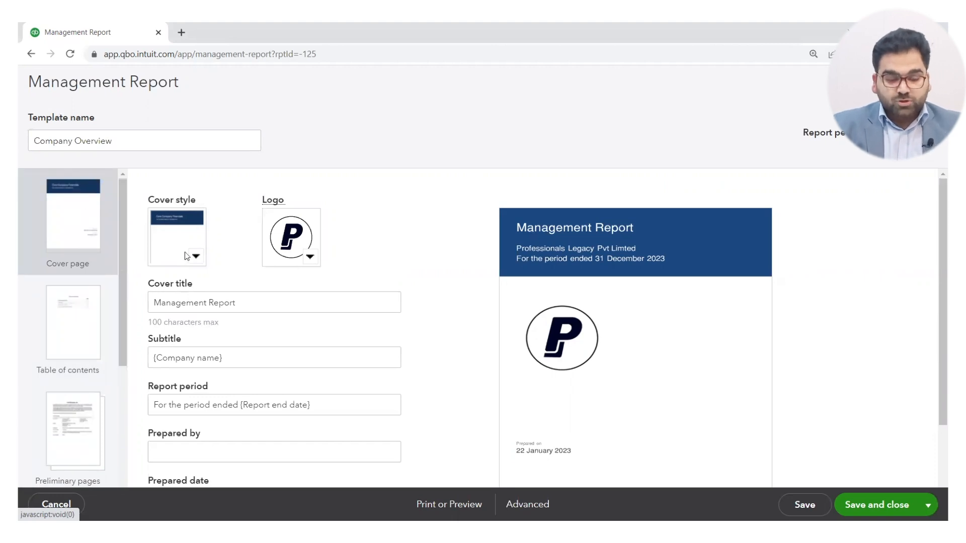
scroll(572, 303, "down", 2)
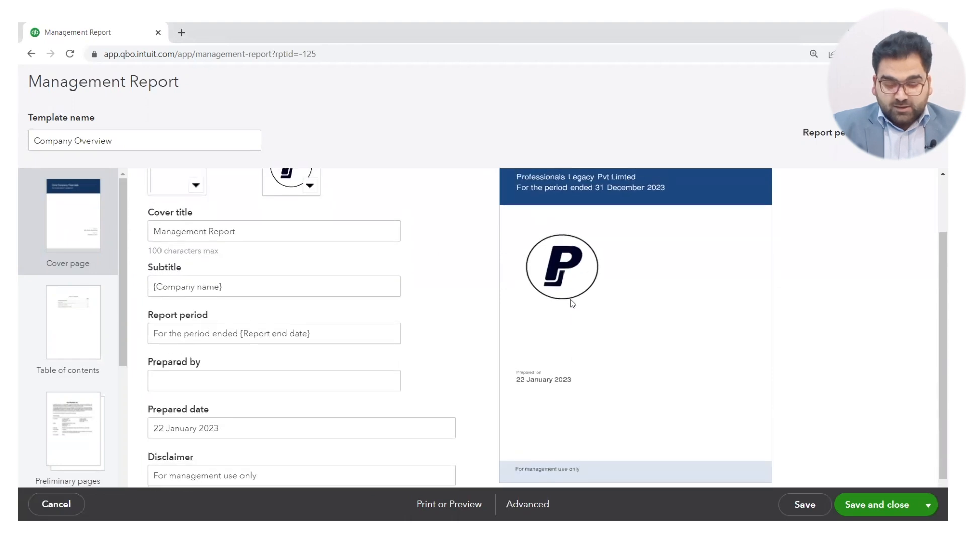
scroll(573, 303, "up", 1)
scroll(573, 304, "down", 1)
scroll(573, 303, "up", 2)
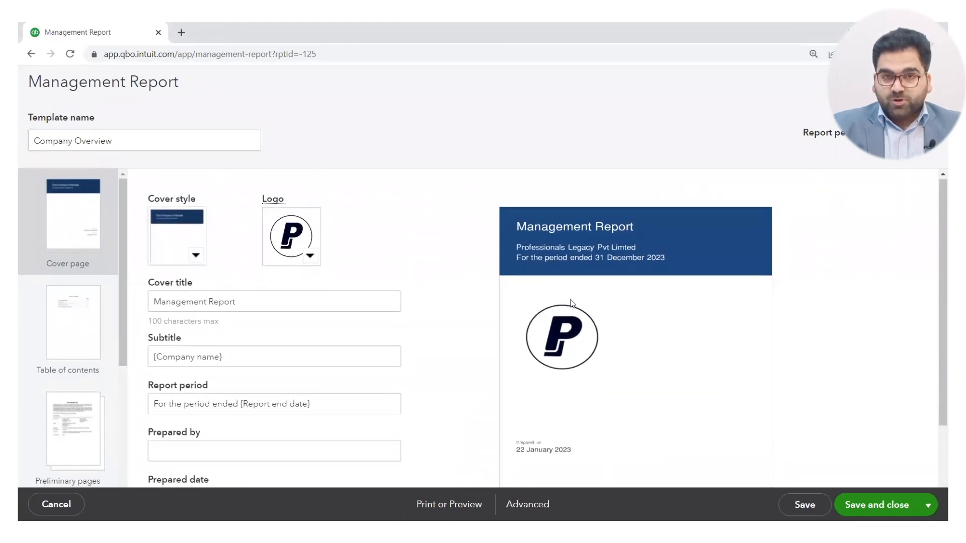
Change the cover style to the design with a thin blue bar and centred logo, and check its preview.
left_click(196, 257)
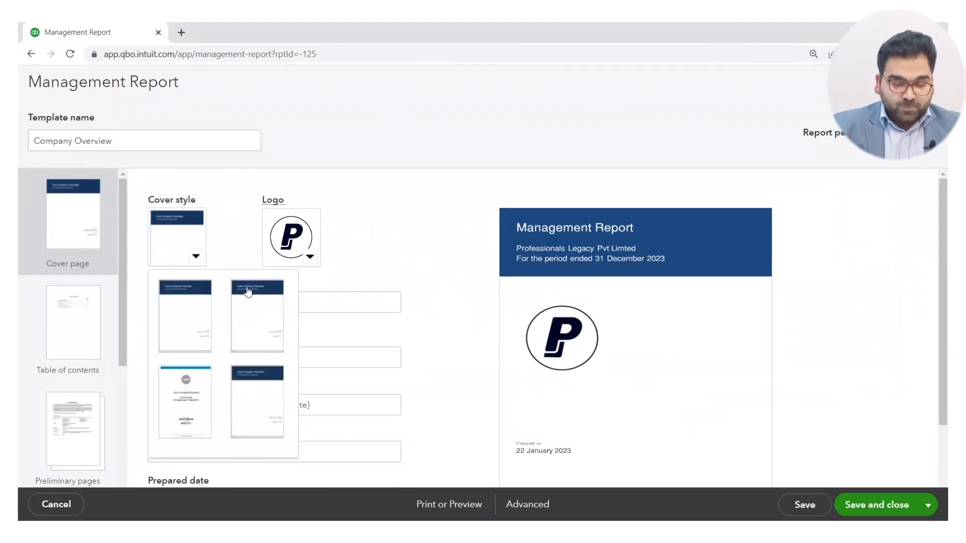
left_click(192, 405)
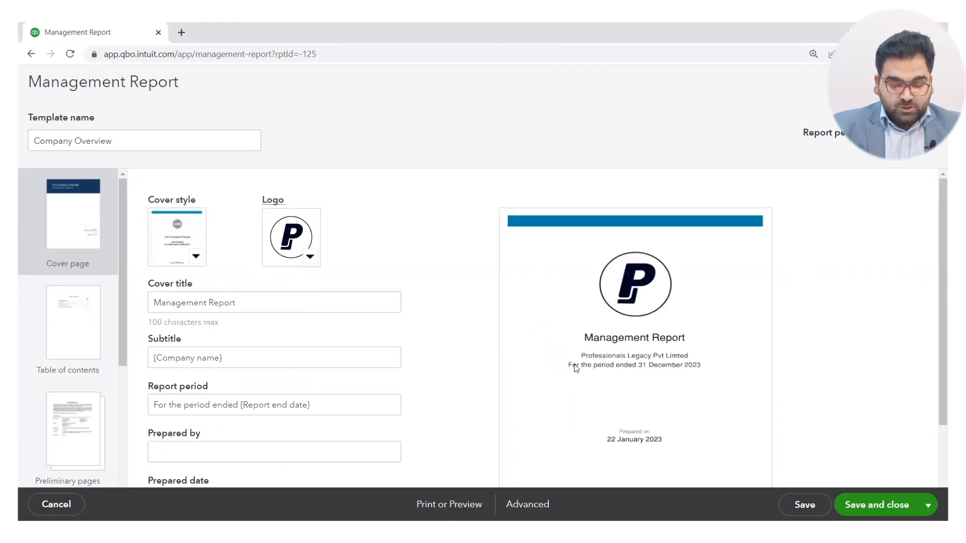
scroll(613, 385, "down", 2)
scroll(613, 385, "up", 2)
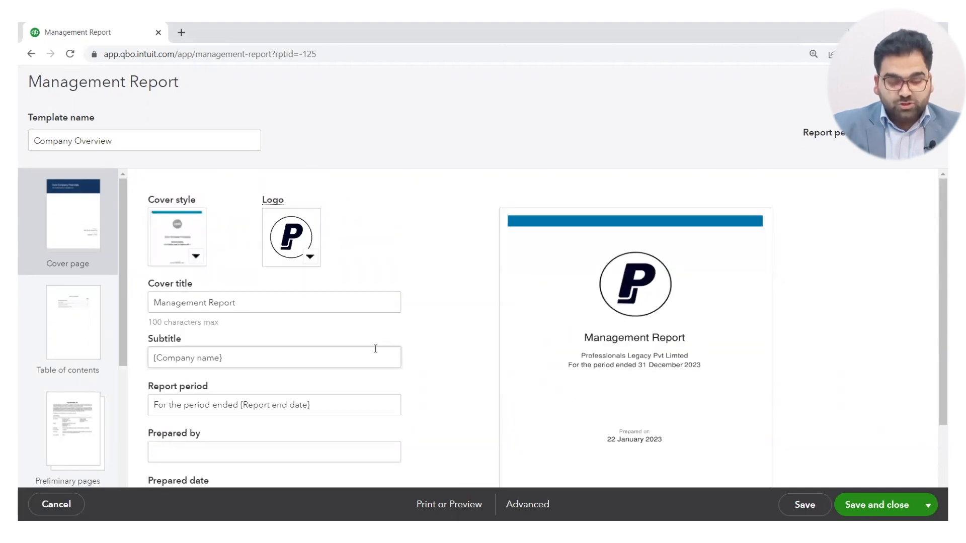
Examine the cover page's logo choice, subtitle field and remaining fields down to the disclaimer.
left_click(308, 257)
left_click(399, 249)
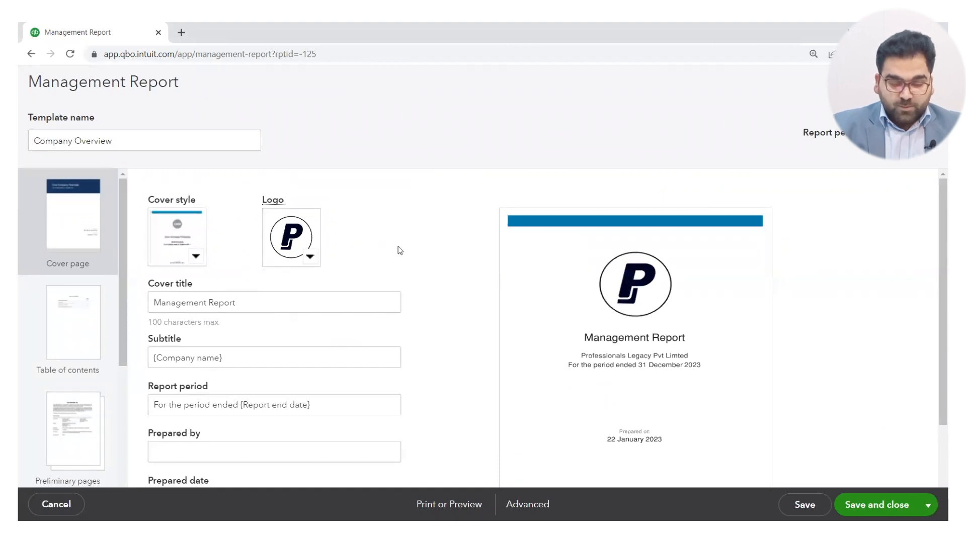
triple_click(230, 359)
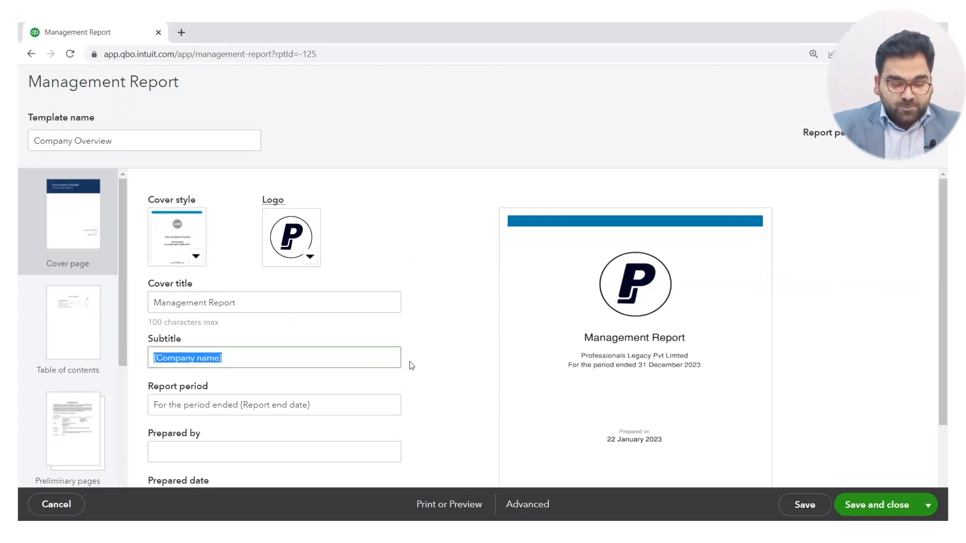
left_click(481, 375)
scroll(352, 391, "down", 2)
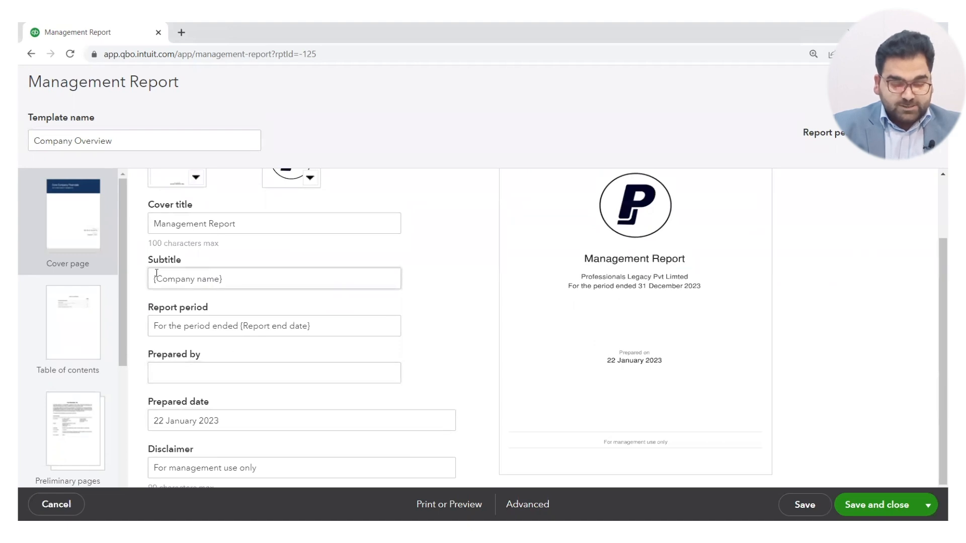
Review the Table of contents and Preliminary pages settings of the Company Overview report.
left_click(82, 344)
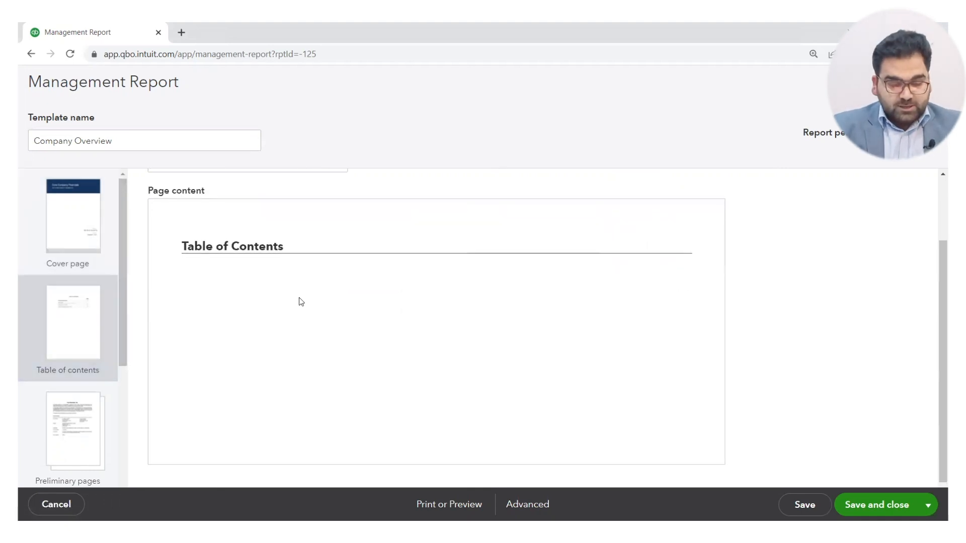
scroll(300, 301, "up", 2)
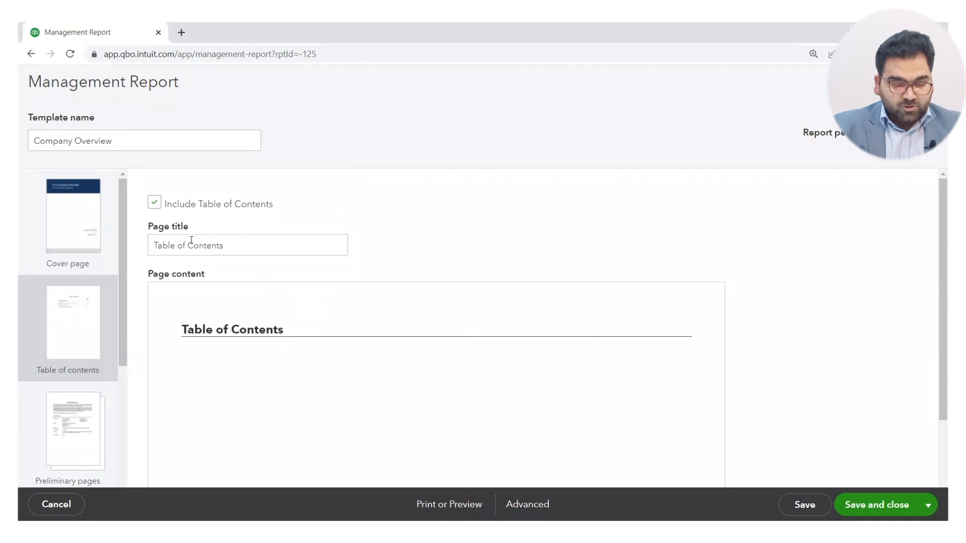
left_click(75, 415)
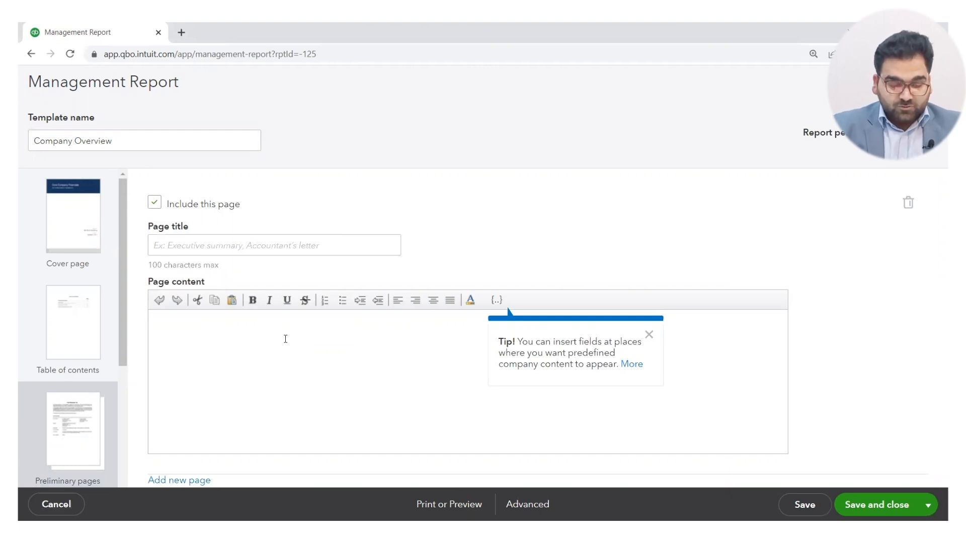
left_click_drag(125, 311, 120, 440)
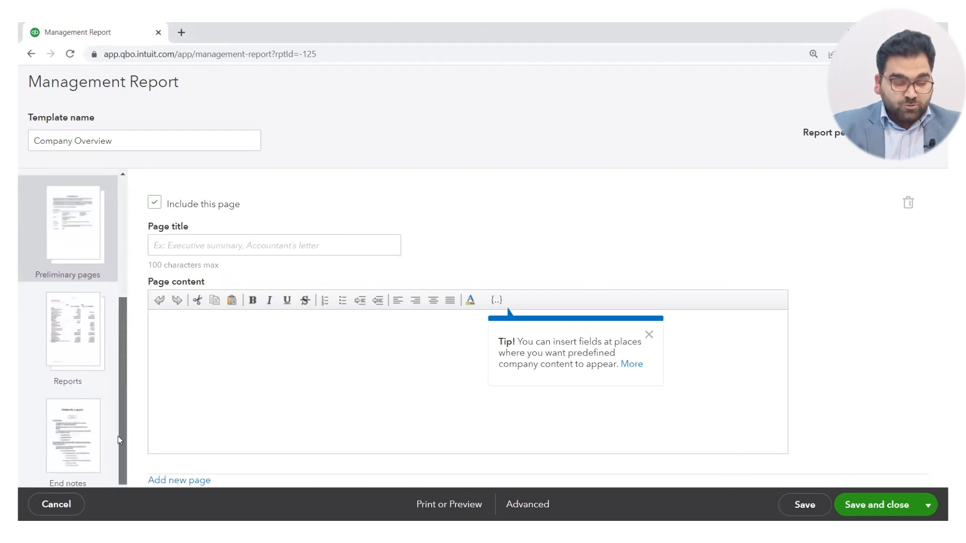
Add the customised Co Management:Balance Sheet V1 report to the Reports section and open the End notes page.
left_click(82, 346)
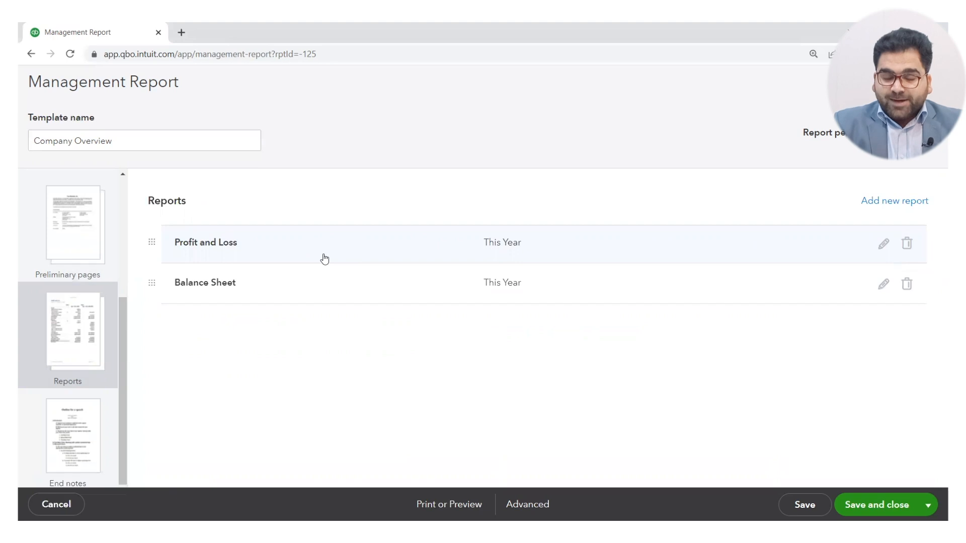
left_click(891, 201)
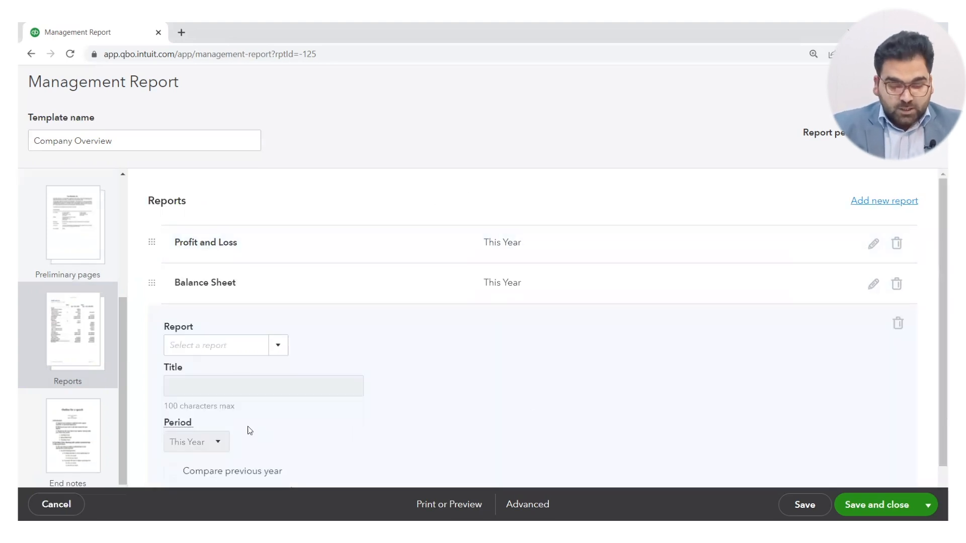
left_click(275, 348)
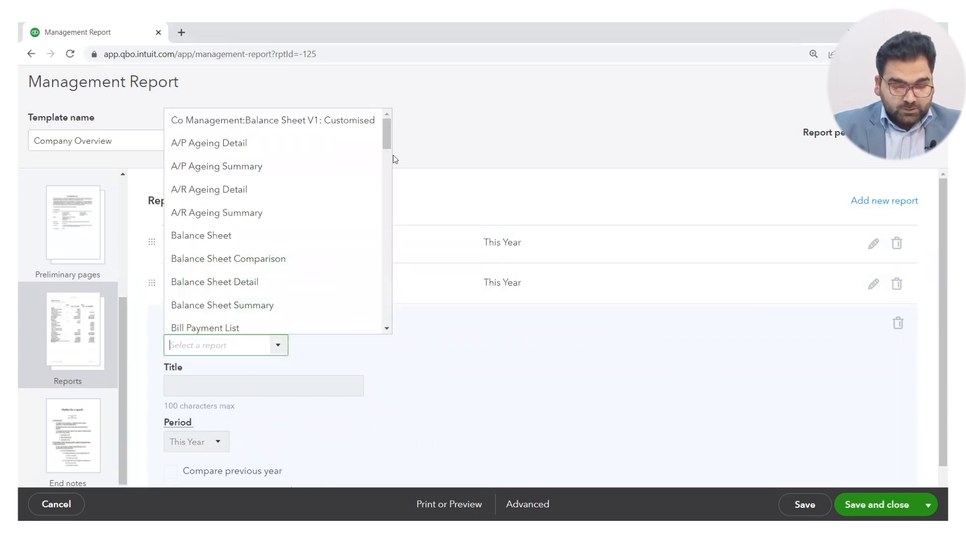
left_click(312, 126)
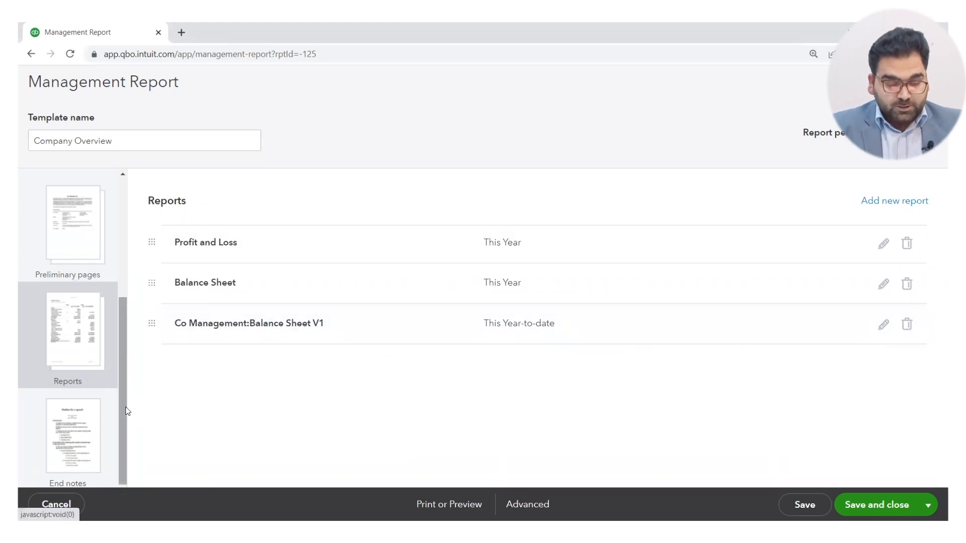
left_click(67, 449)
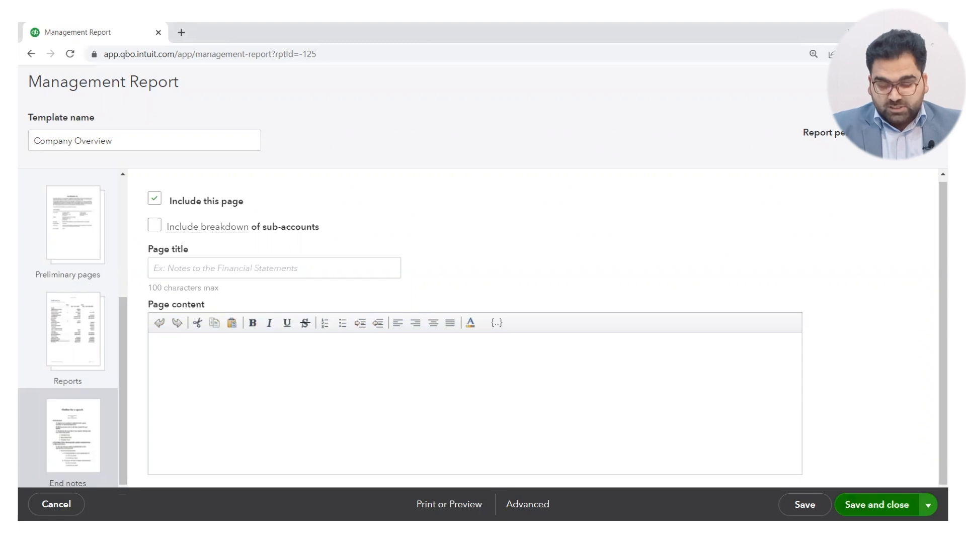
Try to save a copy of the management report under the name Company Overview and dismiss the message.
left_click(928, 505)
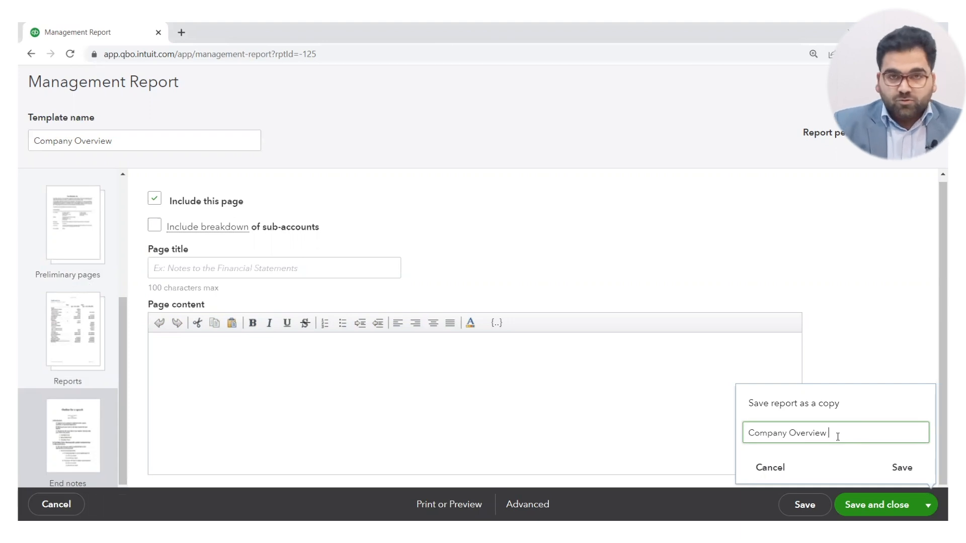
type("V1")
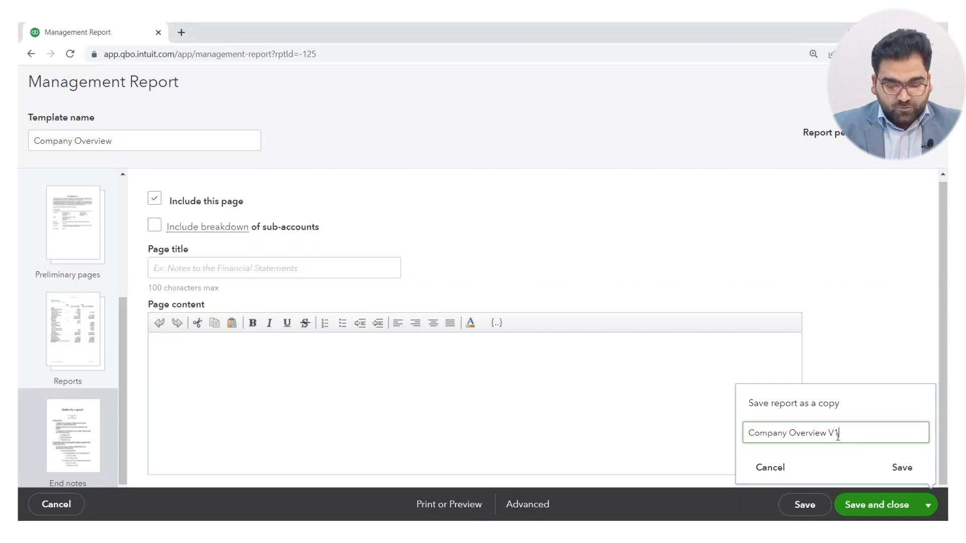
key("BackSpace")
key("BackSpace")
key("BackSpace")
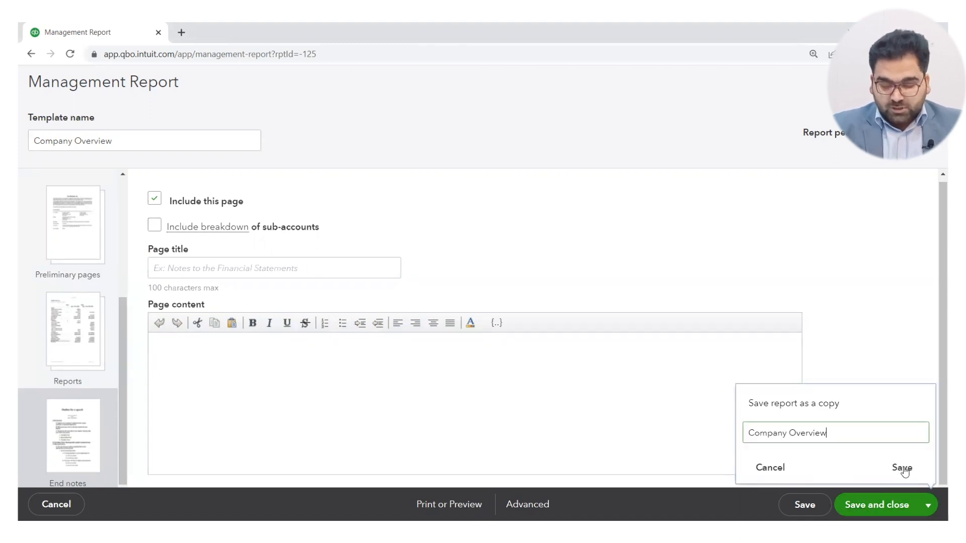
left_click(903, 469)
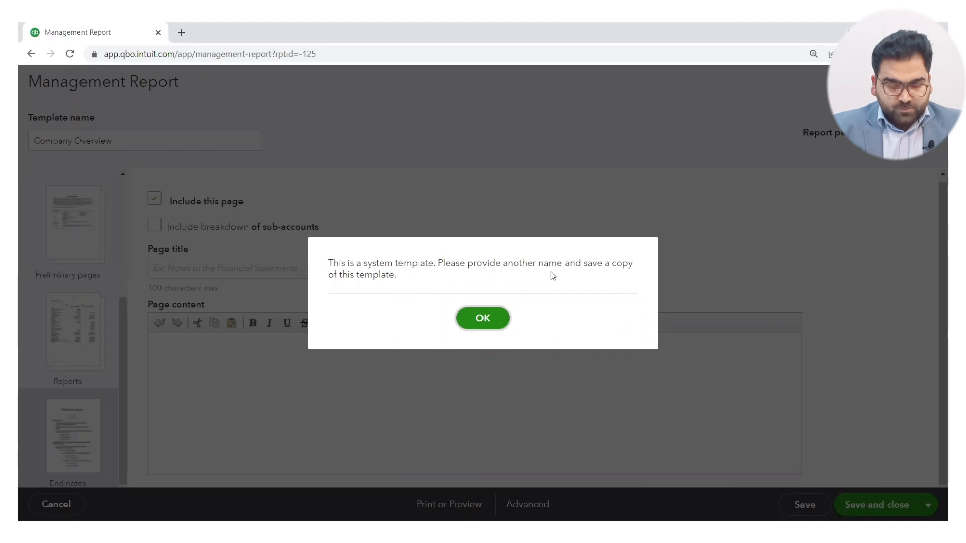
left_click(498, 319)
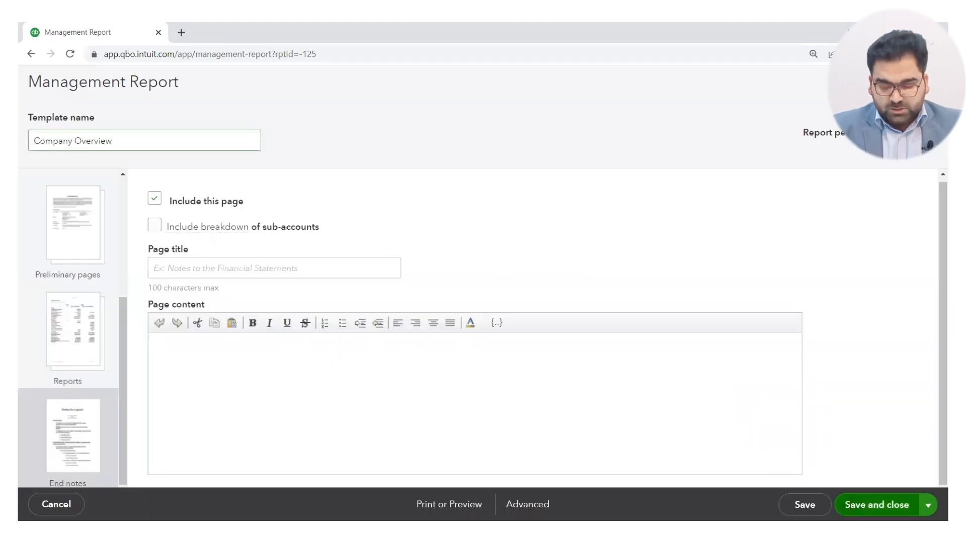
Save the management report as a copy named Company Overview V1 and close the editor.
left_click(869, 506)
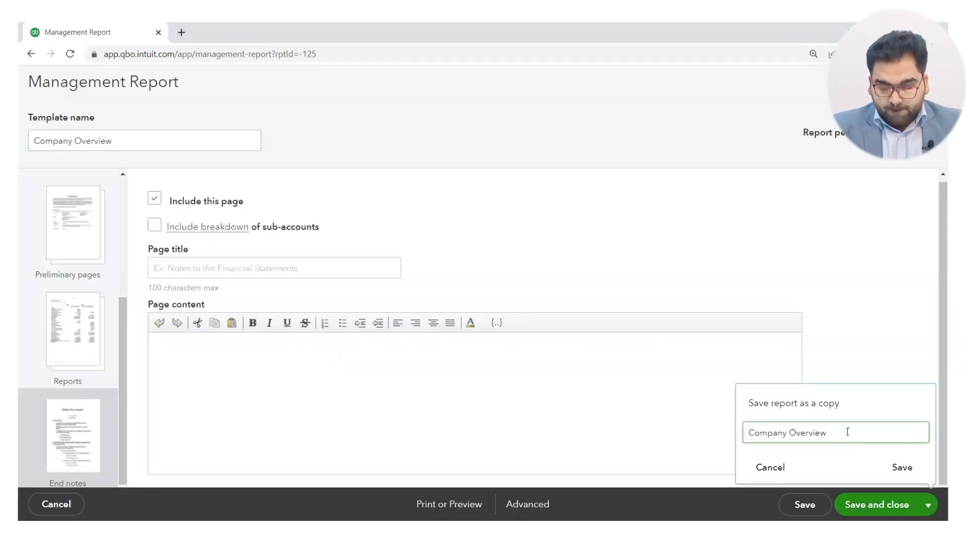
type("V1")
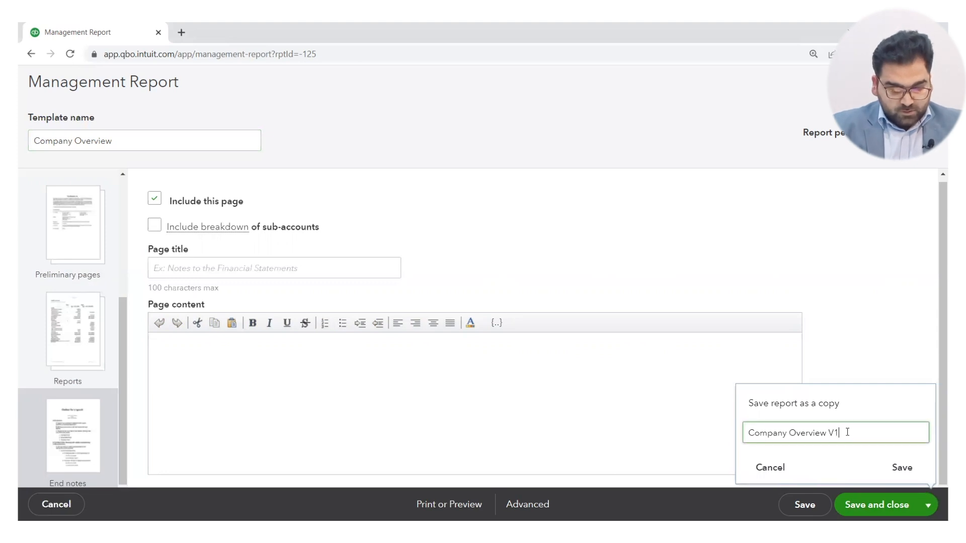
left_click(909, 469)
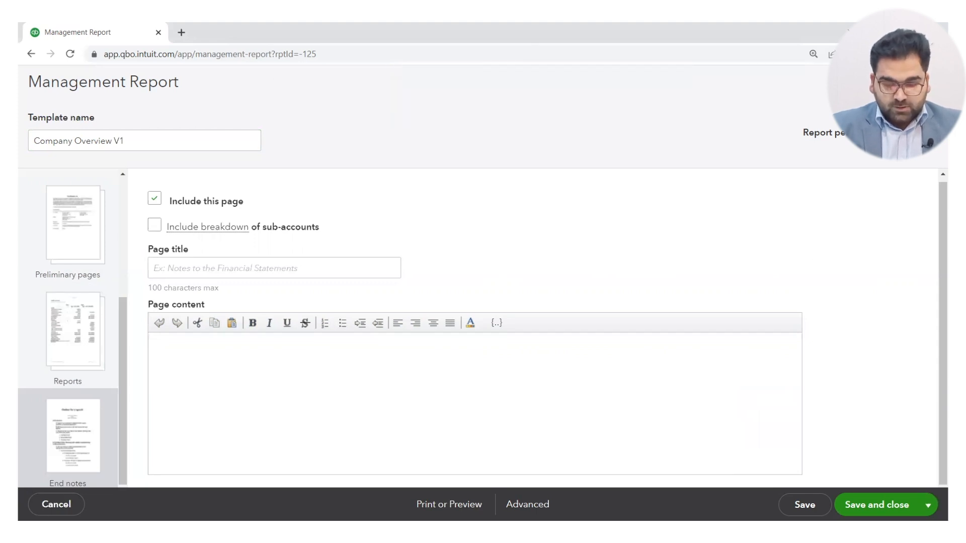
left_click(932, 82)
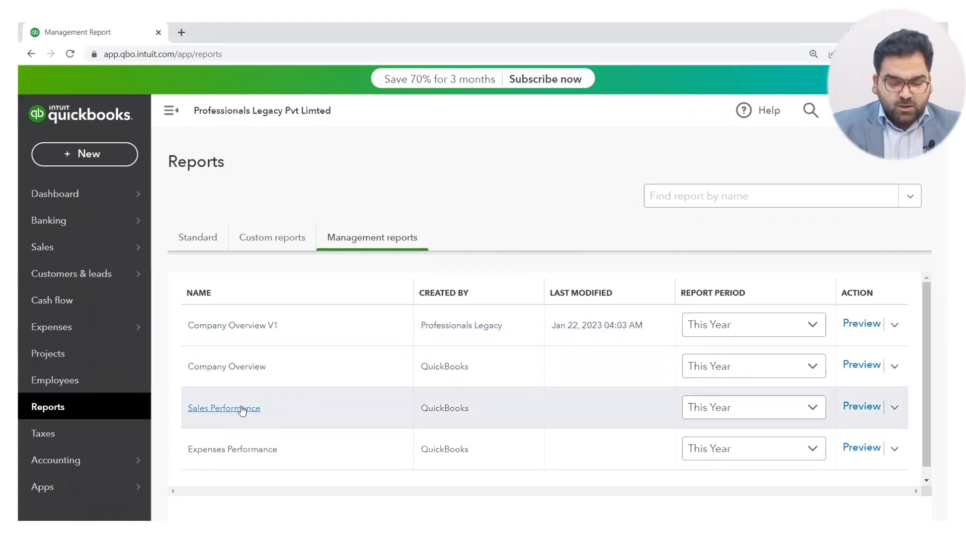
Preview the Sales Performance management report, look through its pages and close the preview.
left_click(241, 409)
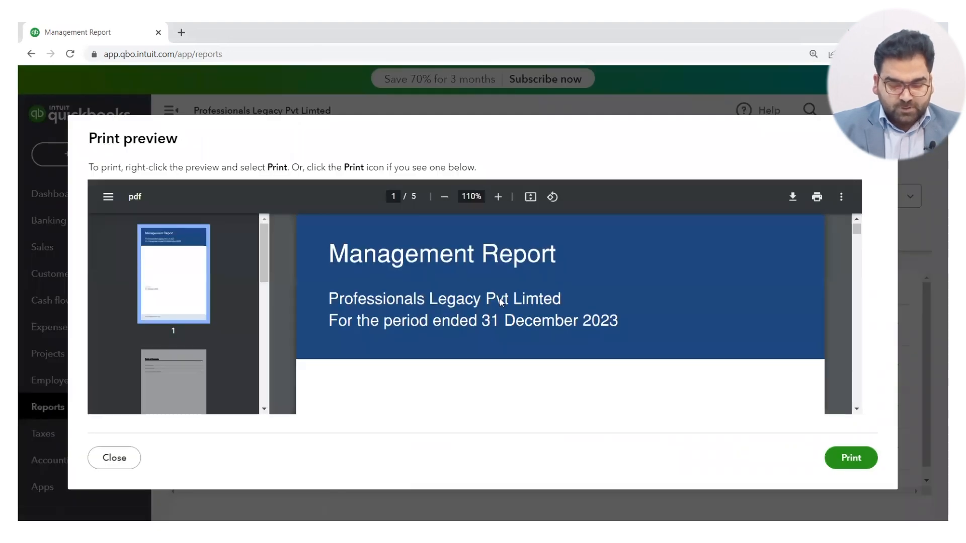
scroll(500, 298, "down", 10)
scroll(500, 300, "down", 12)
scroll(501, 301, "down", 10)
scroll(502, 303, "down", 1)
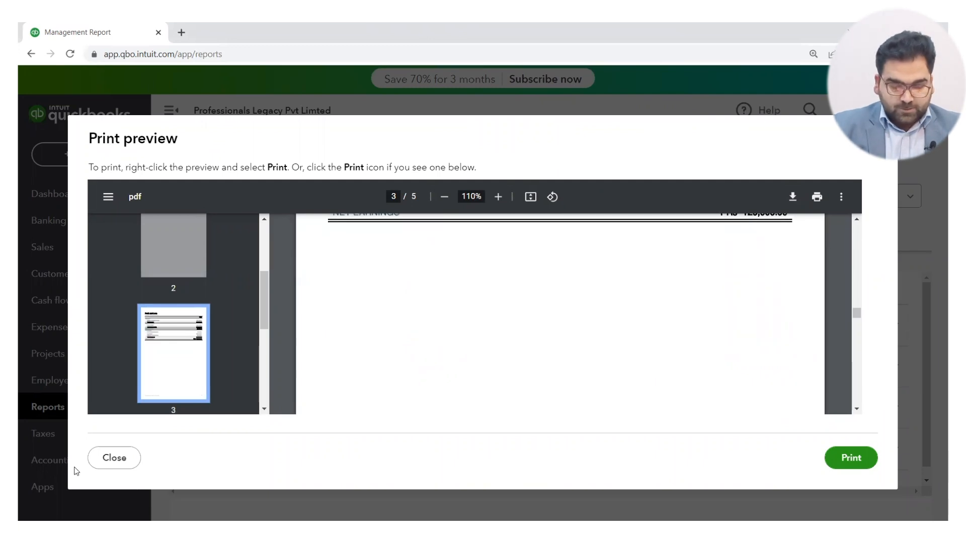
left_click(111, 458)
mouse_move(111, 459)
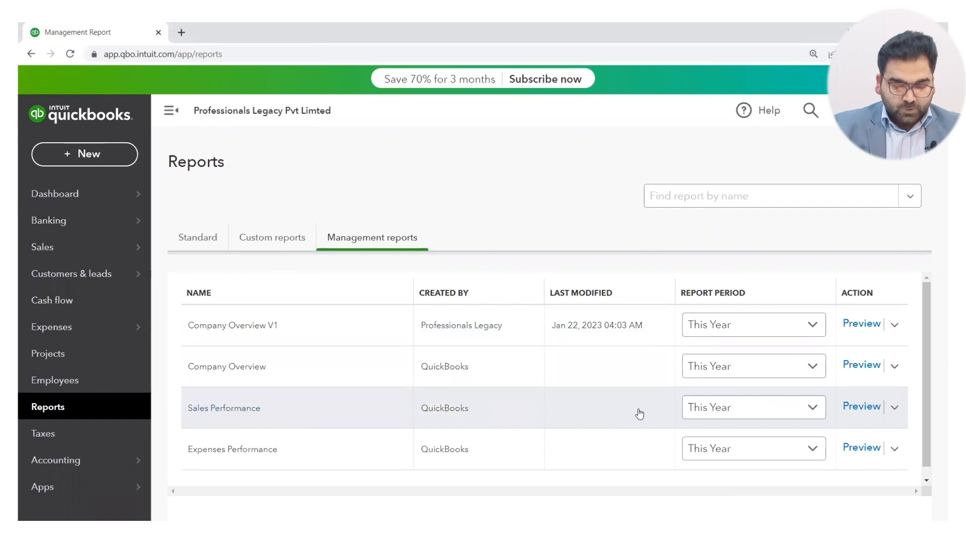
Open the Sales Performance report for editing, look over its sections and leave without saving.
left_click(895, 406)
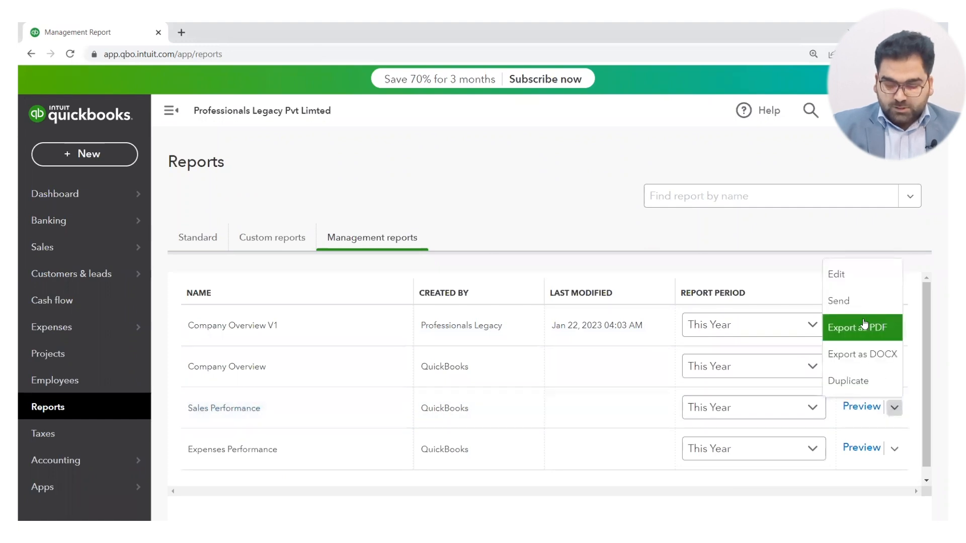
left_click(837, 284)
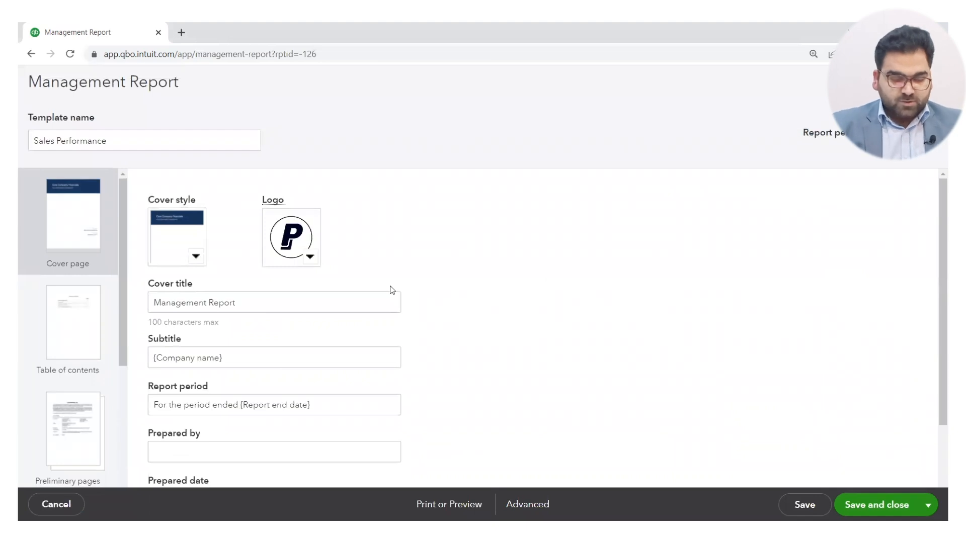
scroll(56, 372, "down", 4)
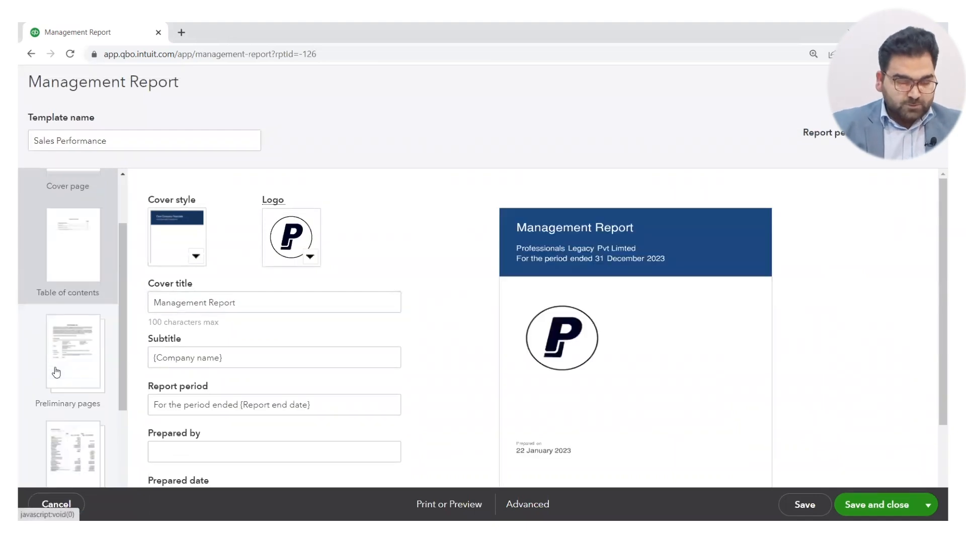
scroll(56, 372, "up", 5)
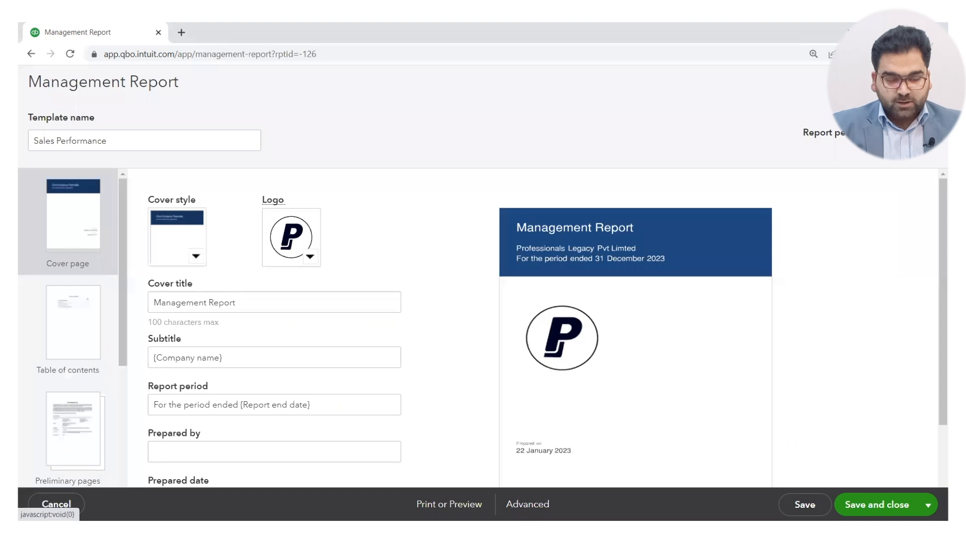
left_click(56, 505)
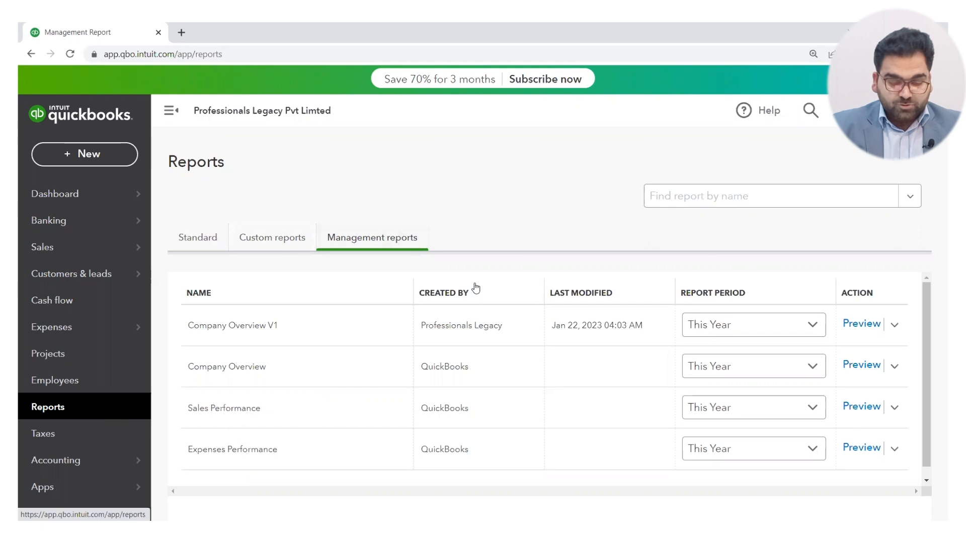
Open the Recurring transactions list and start a new recurring template with the Bill transaction type.
scroll(475, 289, "down", 1)
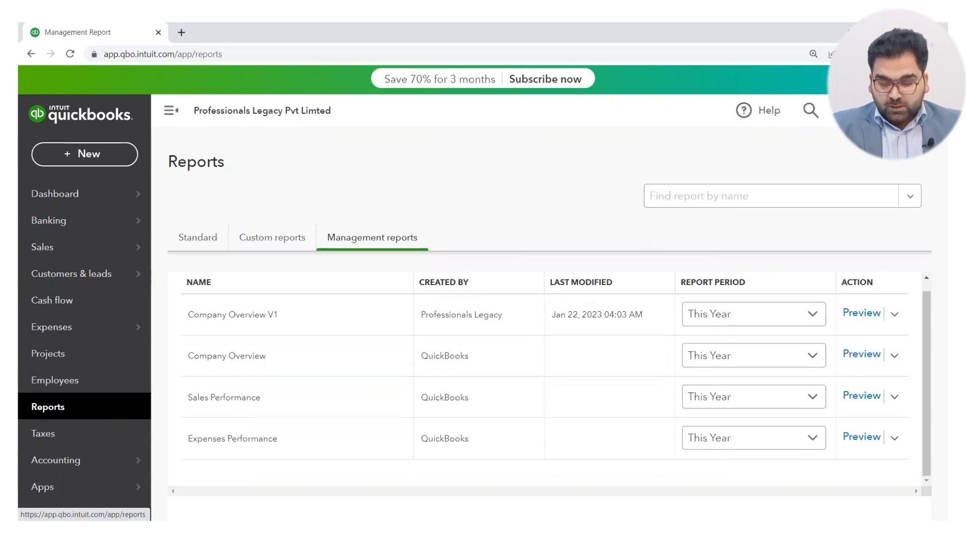
left_click(877, 110)
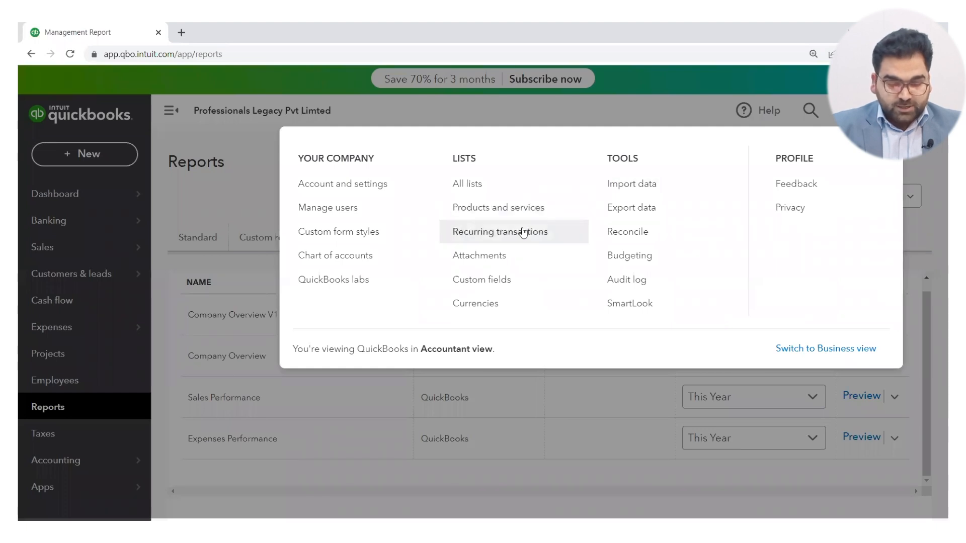
left_click(485, 232)
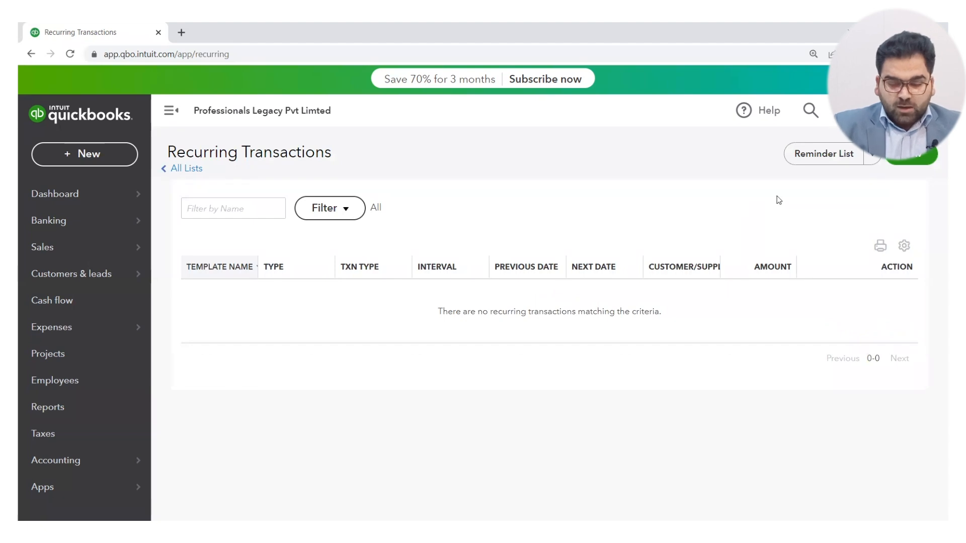
left_click(915, 158)
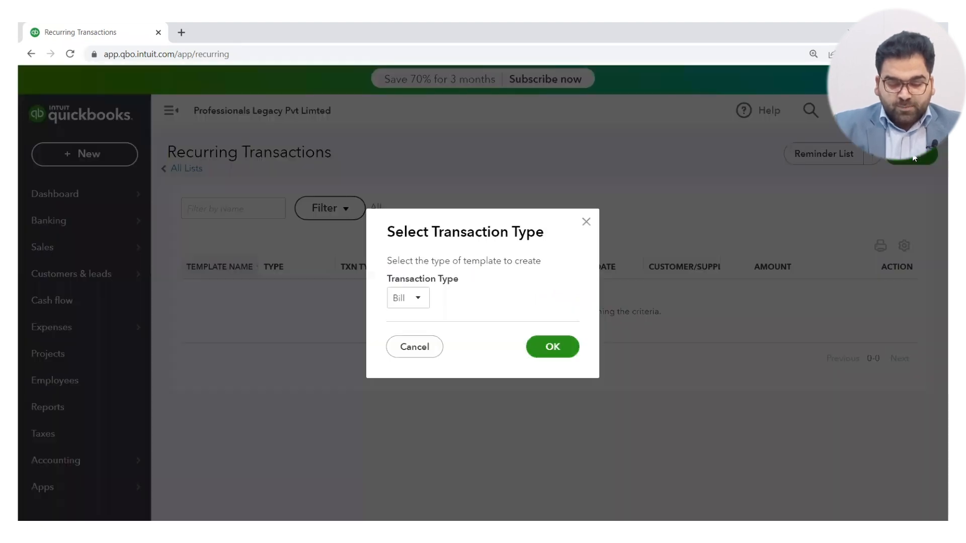
left_click(418, 300)
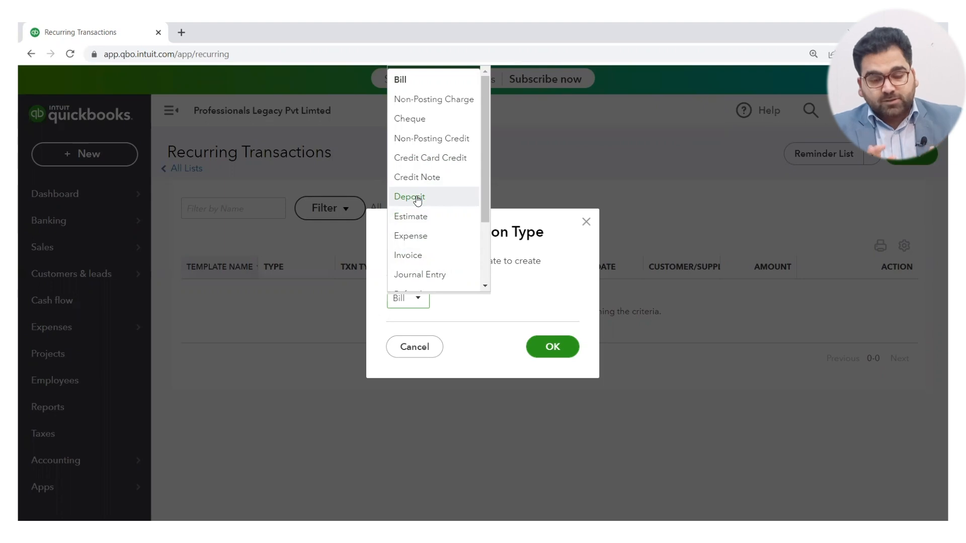
left_click(410, 79)
left_click(556, 343)
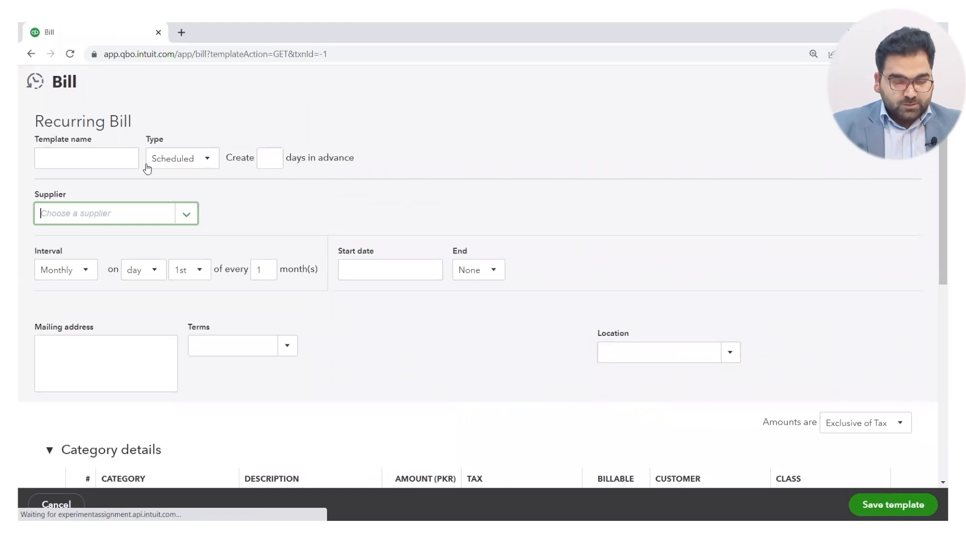
Name the recurring bill template Rental Monthly Payment.
left_click(104, 162)
type("Re")
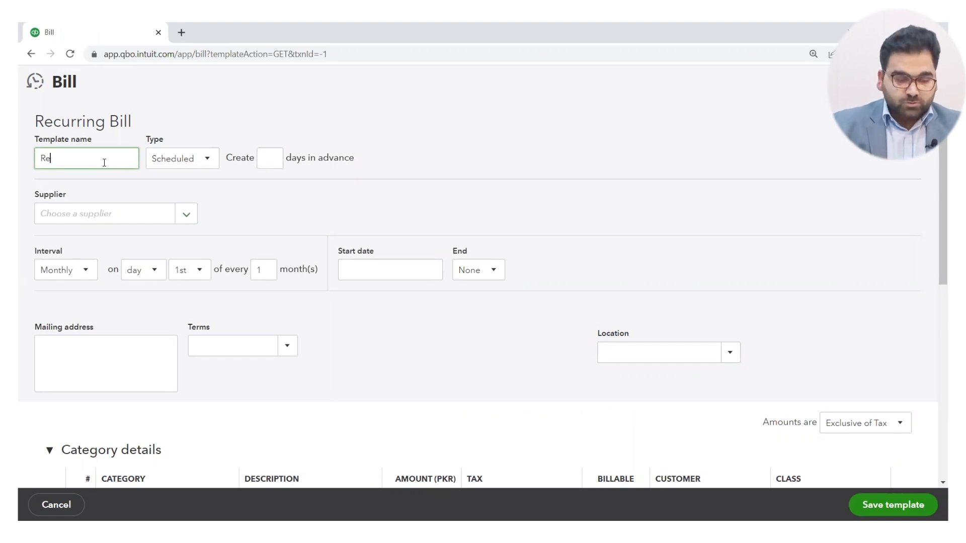
type("nta")
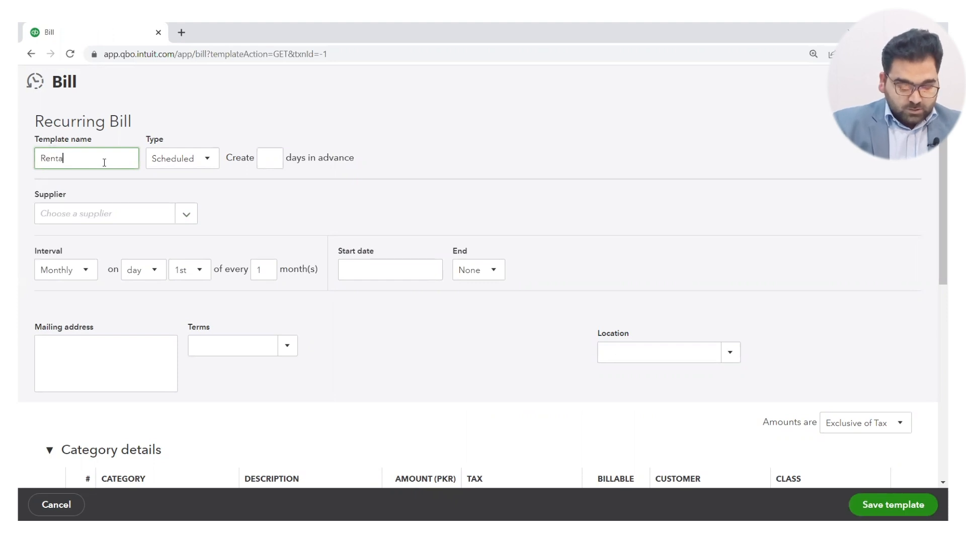
type("l Paymen")
key("BackSpace")
key("BackSpace")
key("BackSpace")
key("BackSpace")
key("BackSpace")
key("BackSpace")
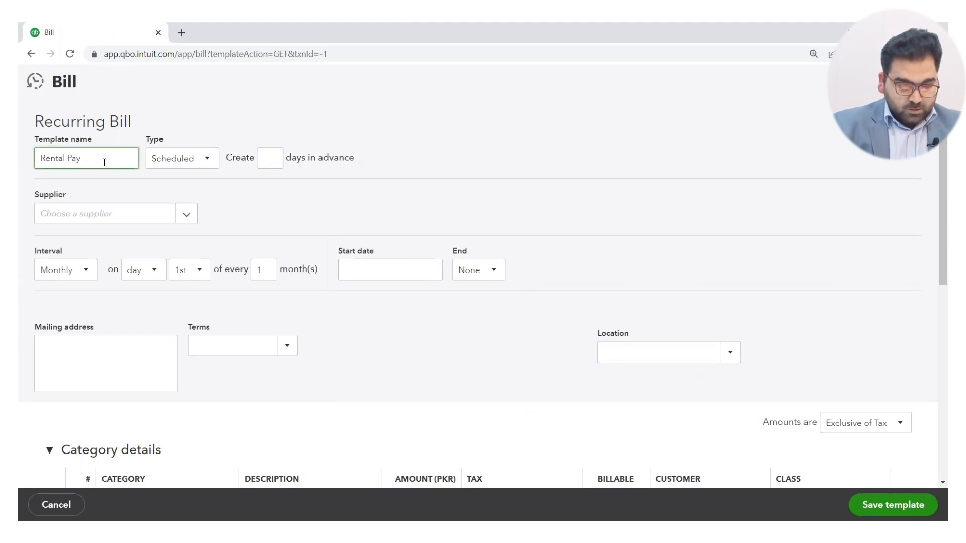
type("Month")
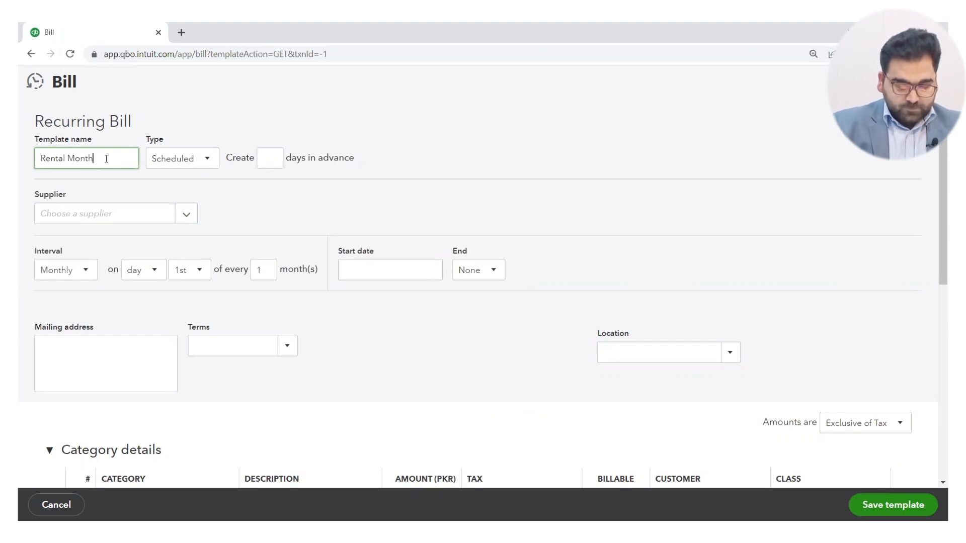
type("ly Payment")
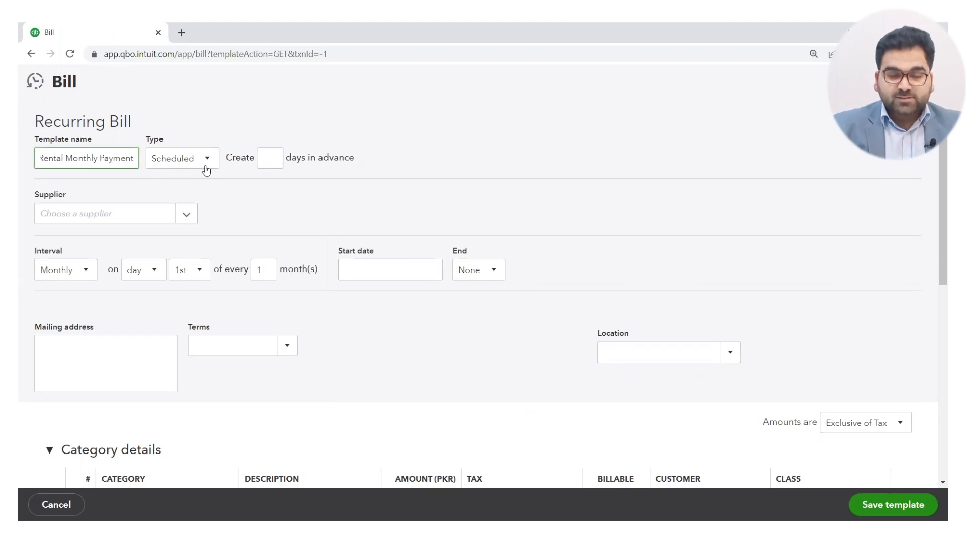
Set the bill to be created 1 day in advance and choose ABC Pvt Limyed as the supplier.
left_click(272, 163)
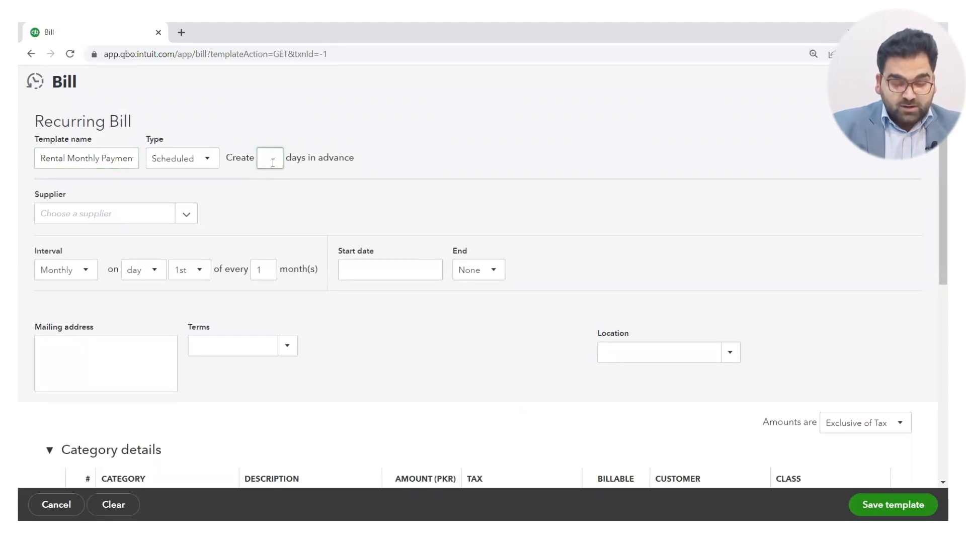
type("1")
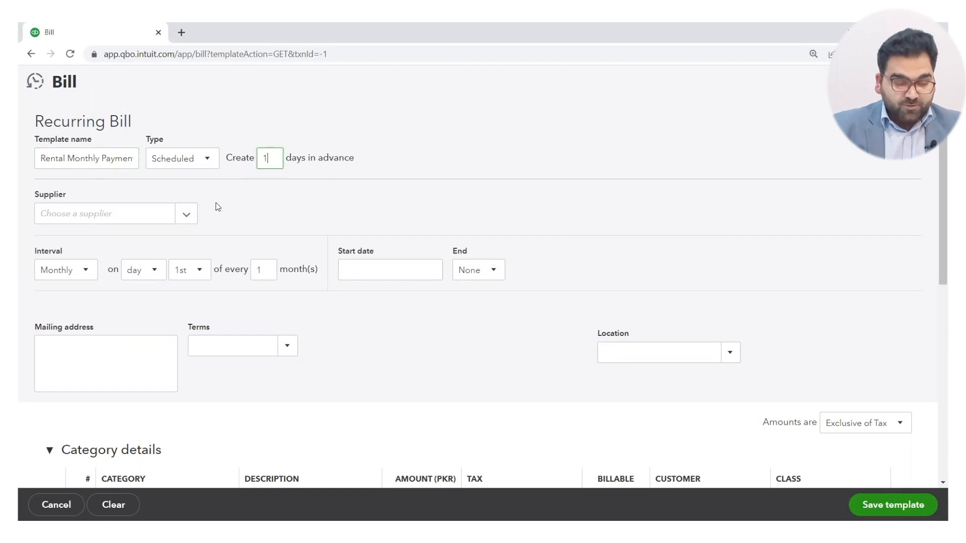
left_click(187, 216)
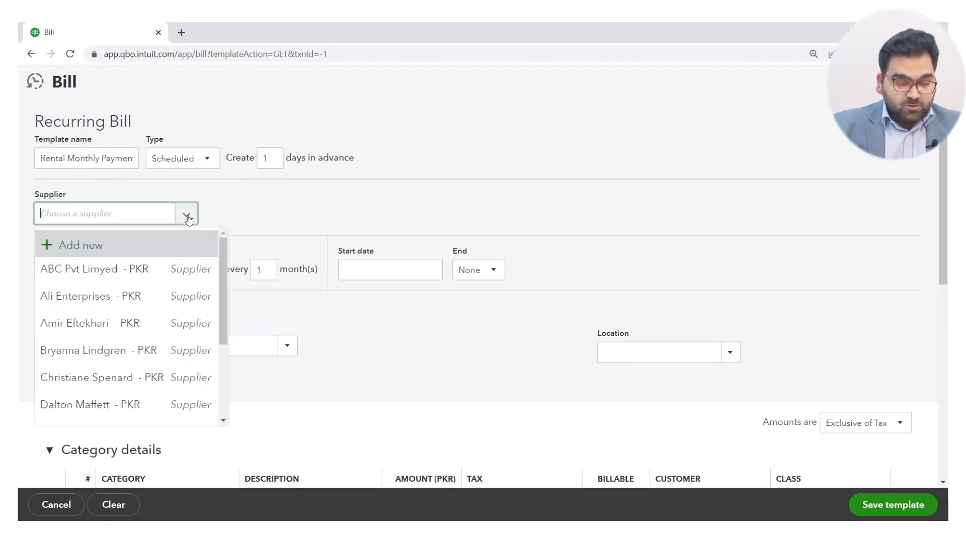
left_click(93, 276)
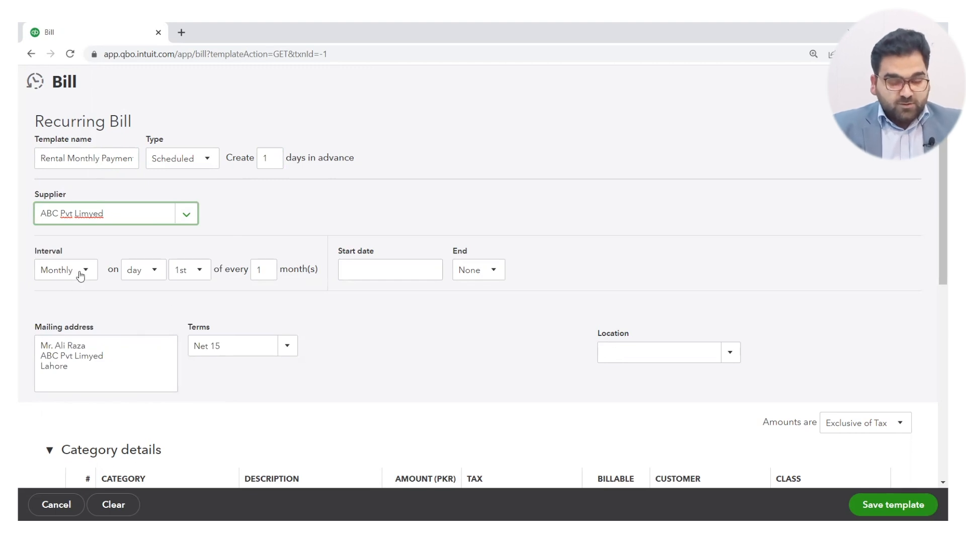
Schedule the monthly interval on the first Monday and set the start date to 01/01/2023.
left_click(153, 277)
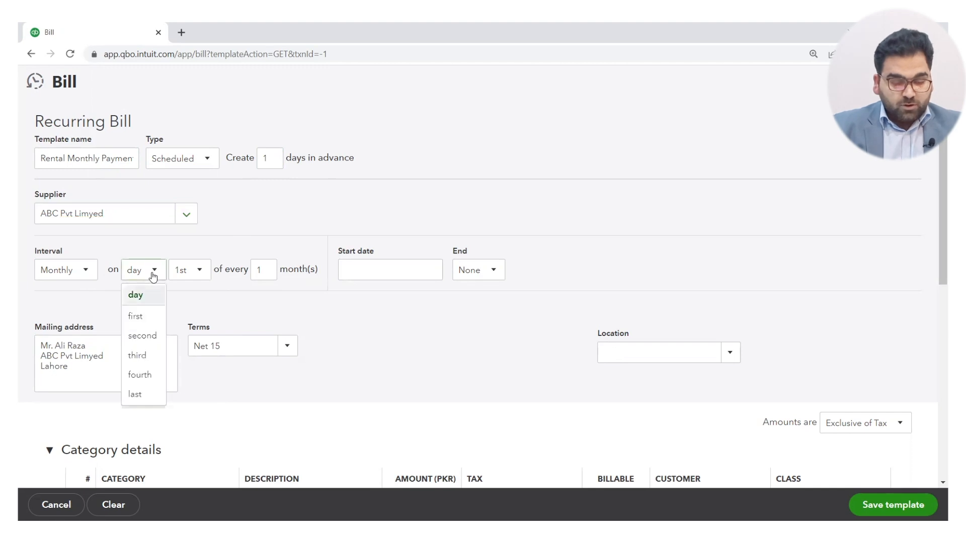
left_click(135, 316)
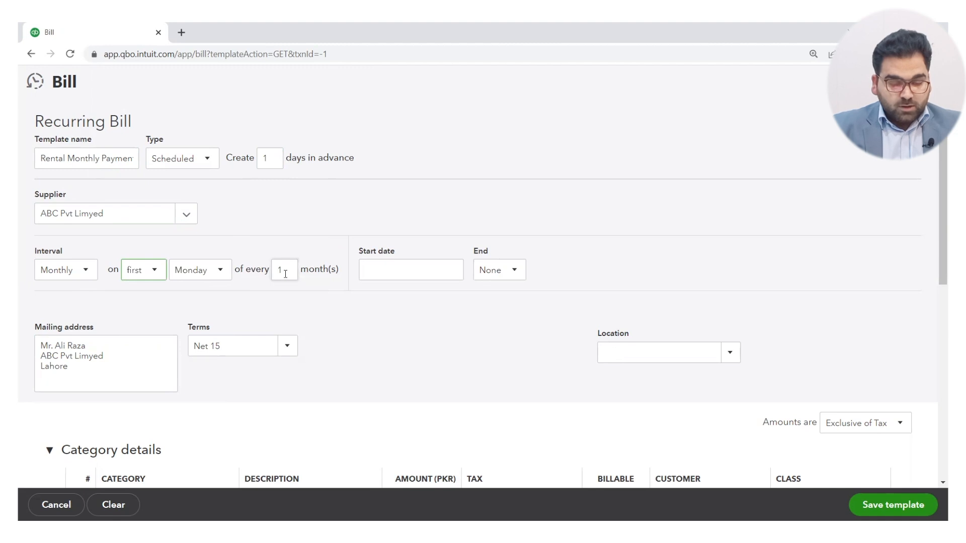
left_click(451, 272)
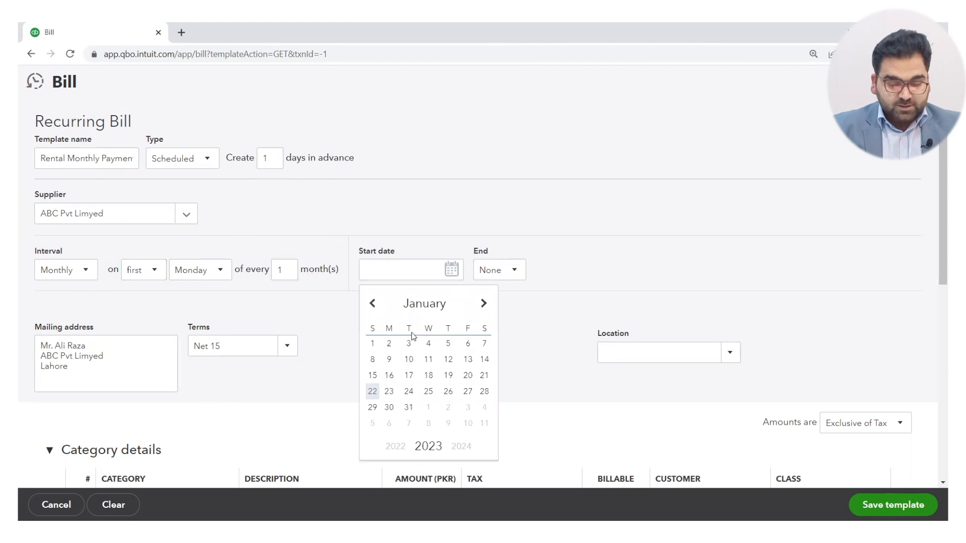
left_click(373, 345)
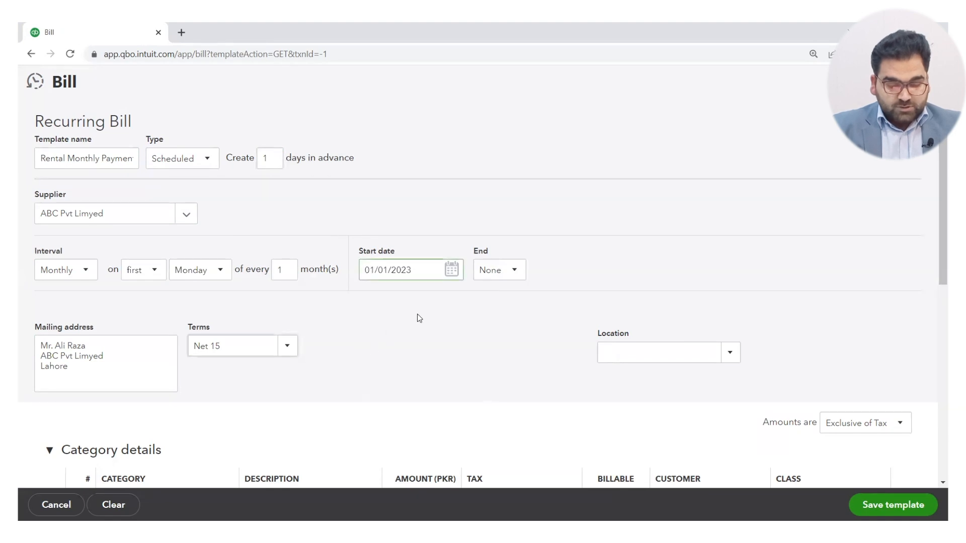
Make the recurring schedule end by a set date and choose 04/30/2023 as the end date.
left_click(512, 272)
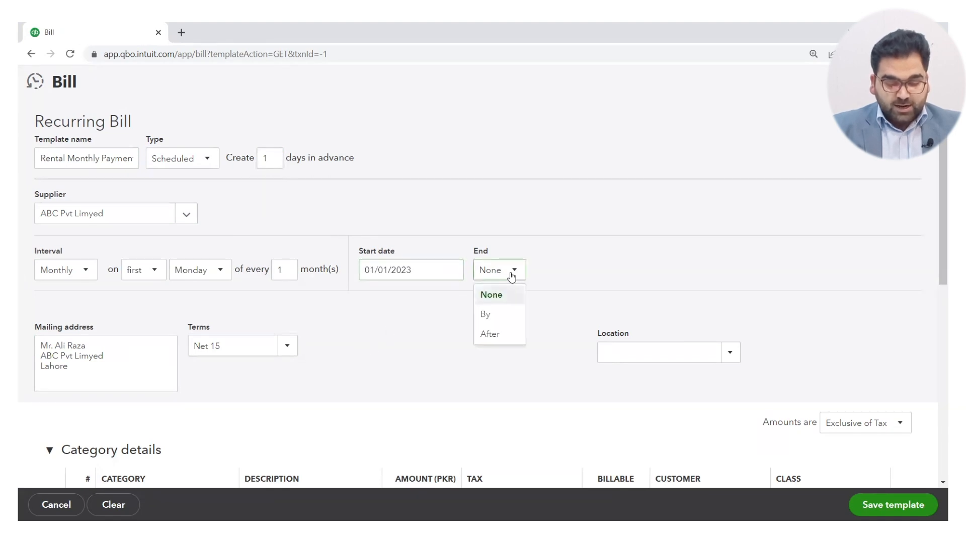
left_click(490, 315)
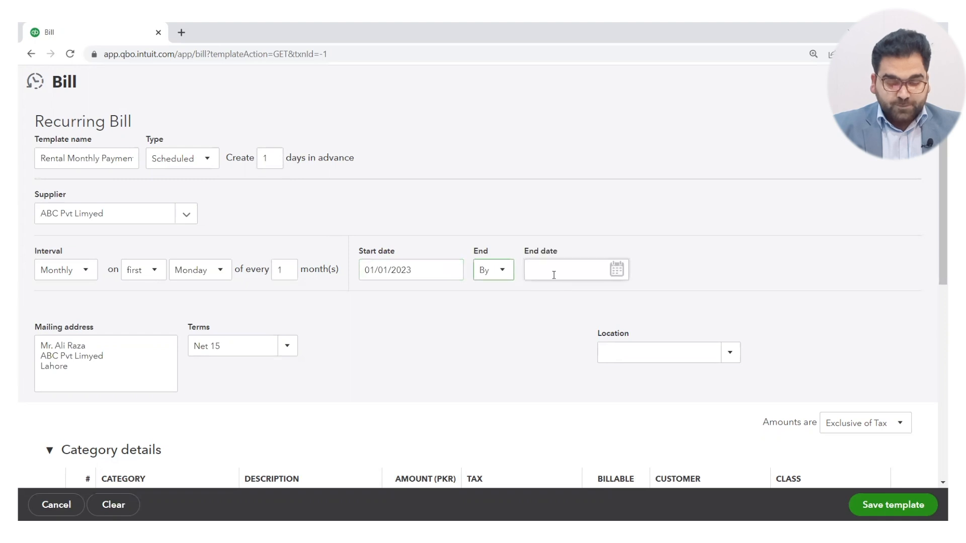
left_click(616, 272)
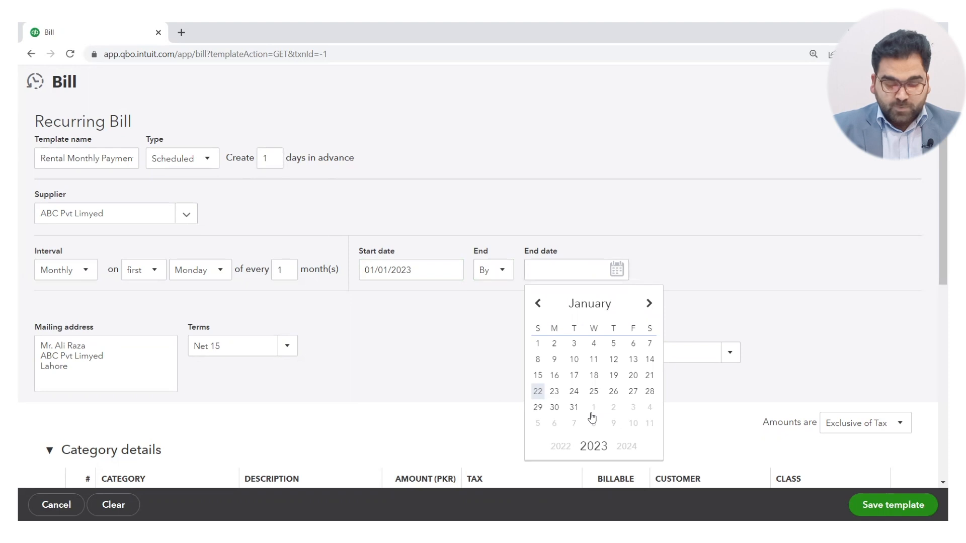
left_click(592, 308)
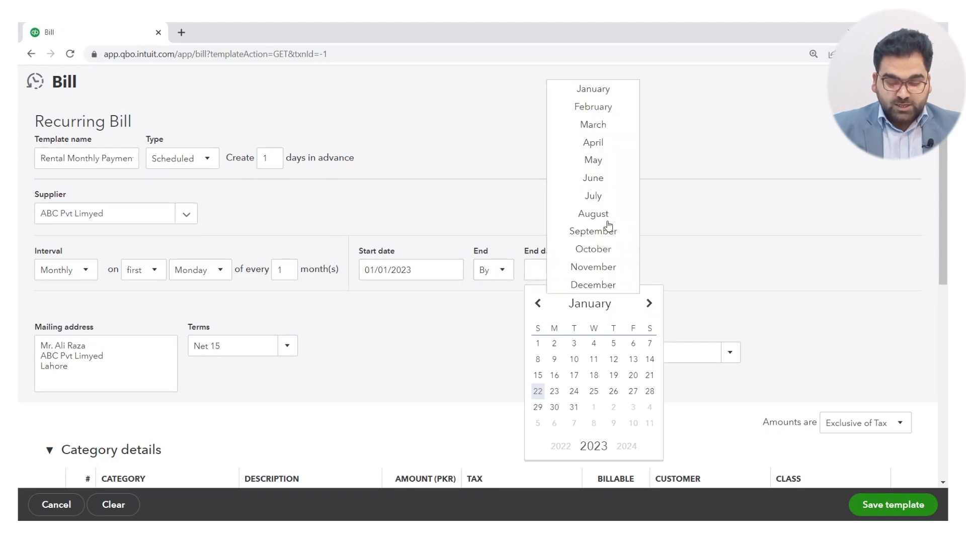
left_click(594, 143)
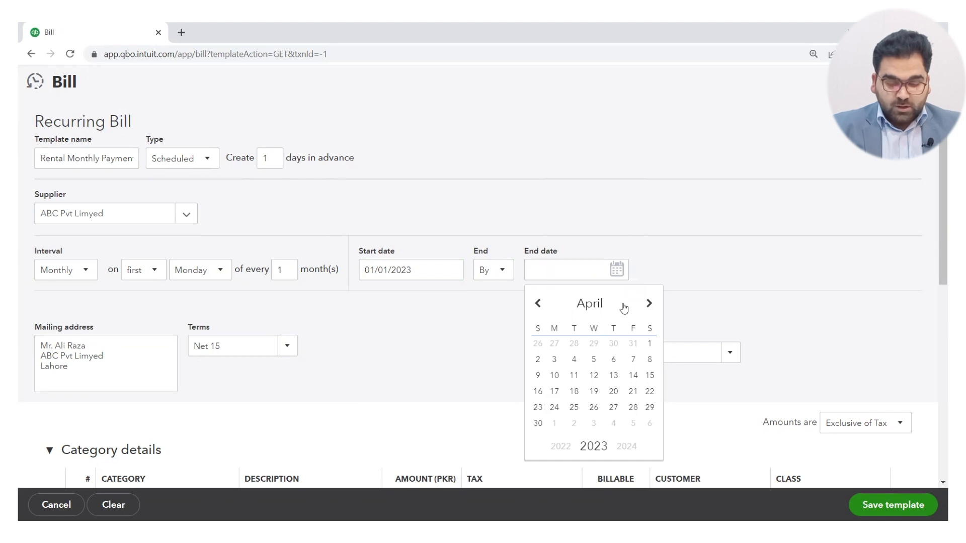
left_click(538, 423)
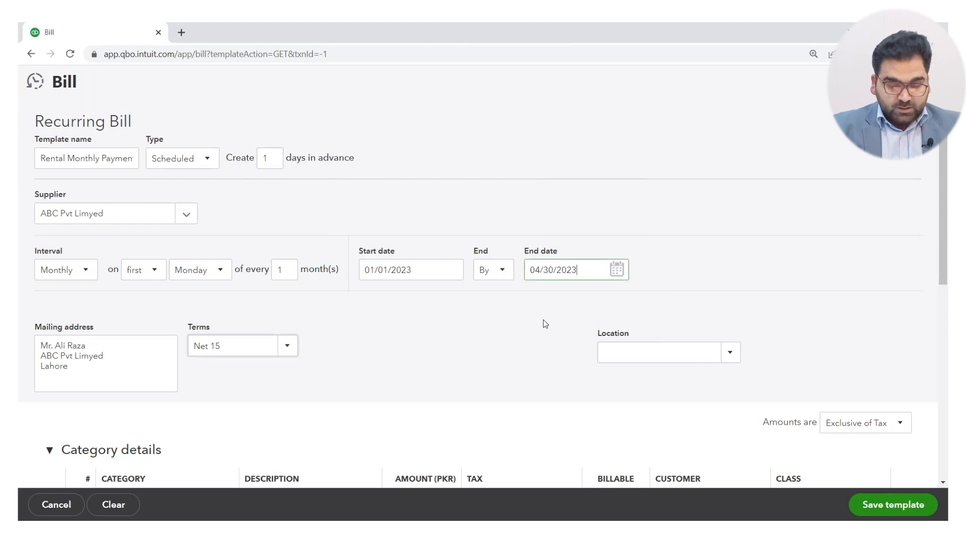
key("Tab")
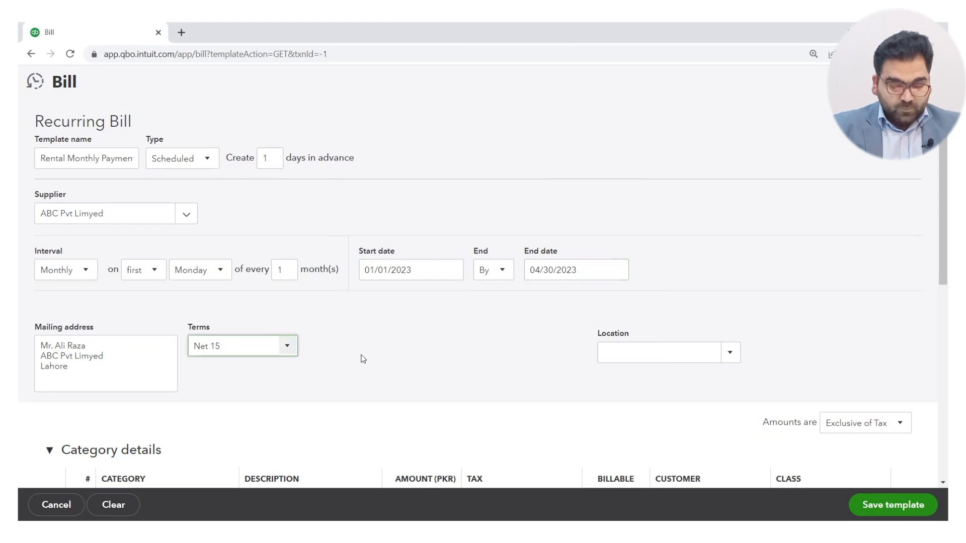
Assign the Rent or lease payments expense category to the first line of the category details.
scroll(362, 358, "down", 3)
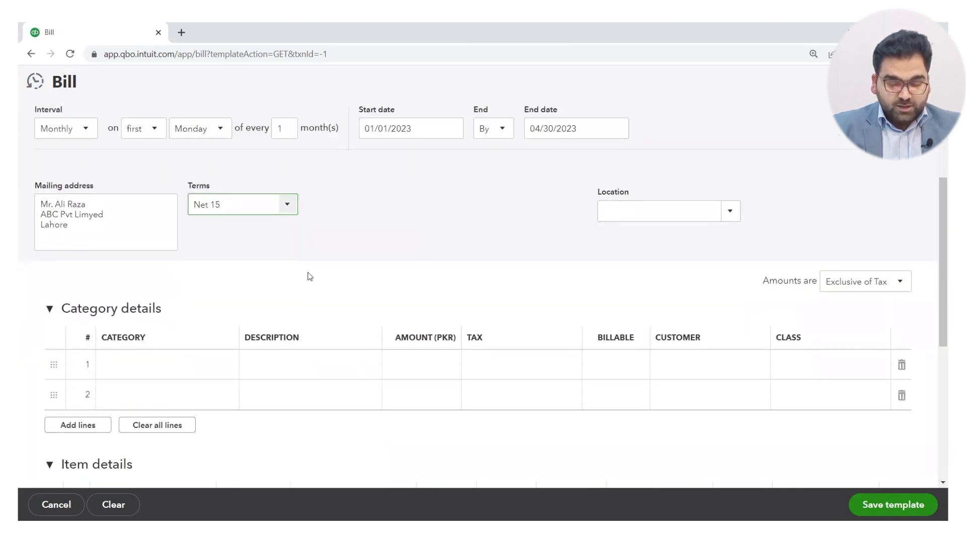
scroll(309, 275, "down", 1)
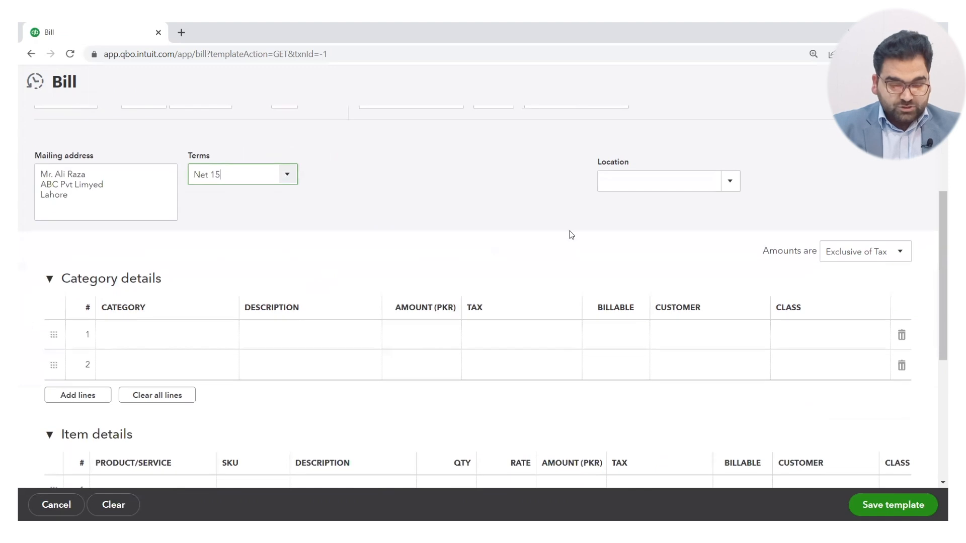
left_click(180, 343)
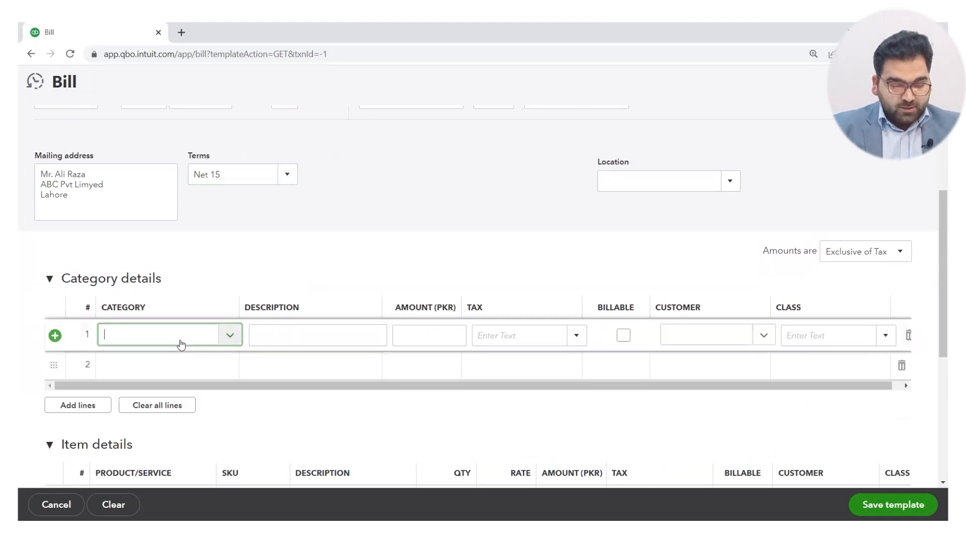
left_click(231, 336)
type("rent")
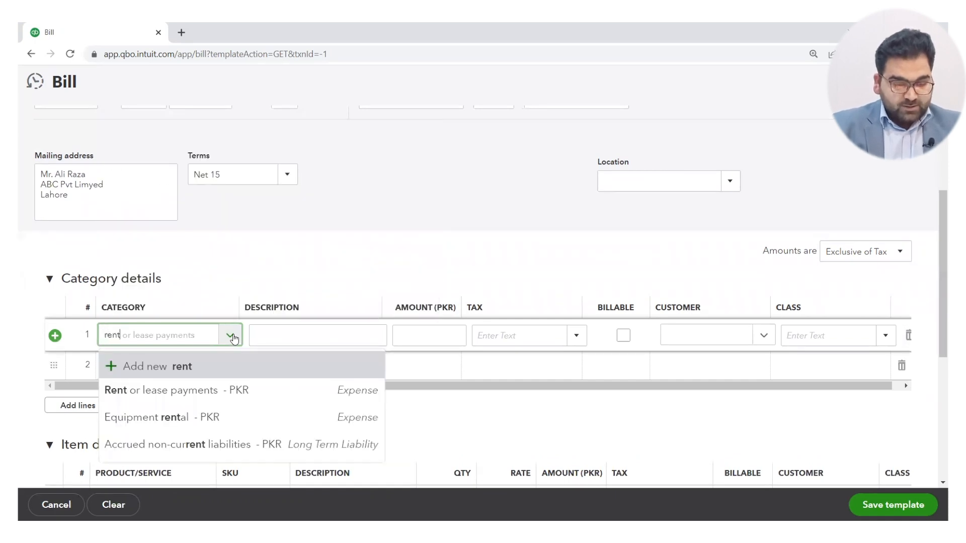
left_click(186, 391)
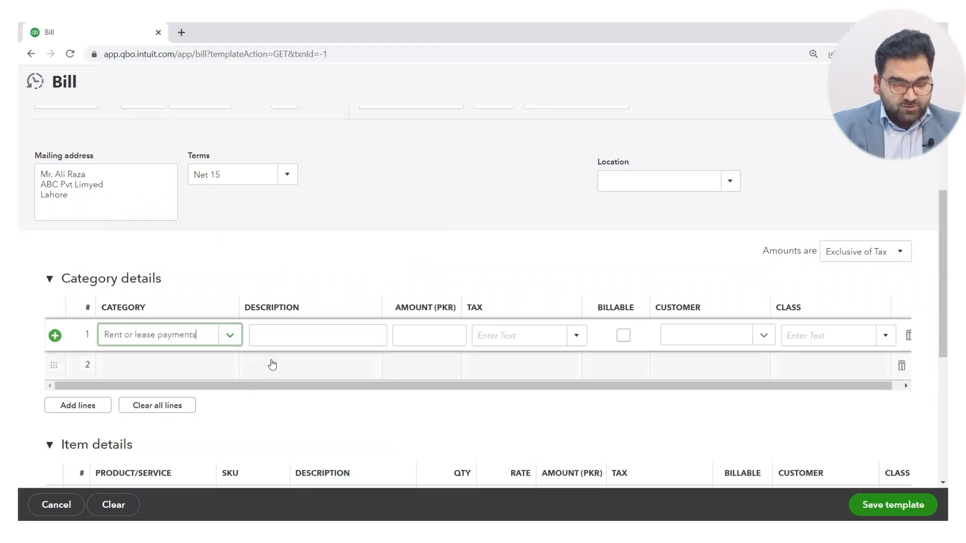
Enter Monthly Rental Payments as the description of the rent line.
left_click(299, 337)
type("Mom")
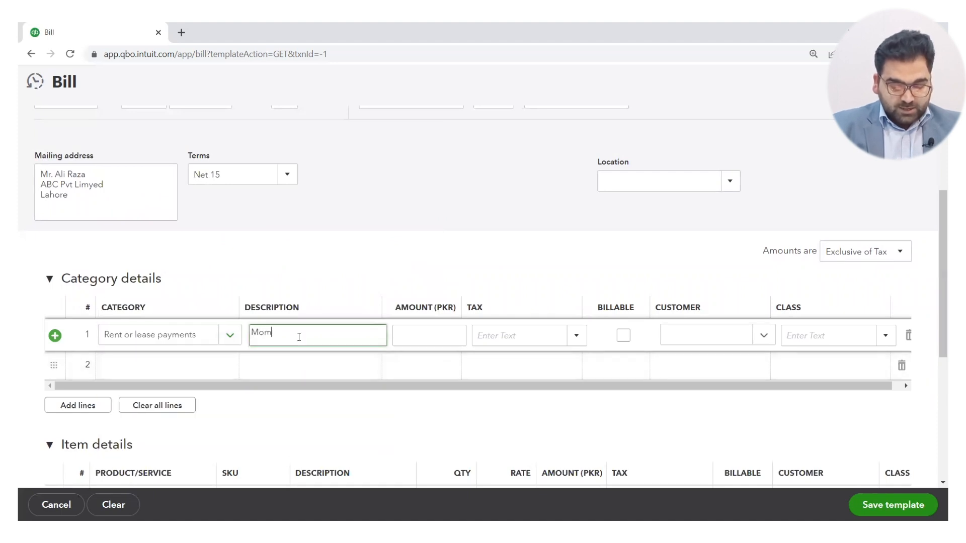
key("BackSpace")
type("nthly Rental ")
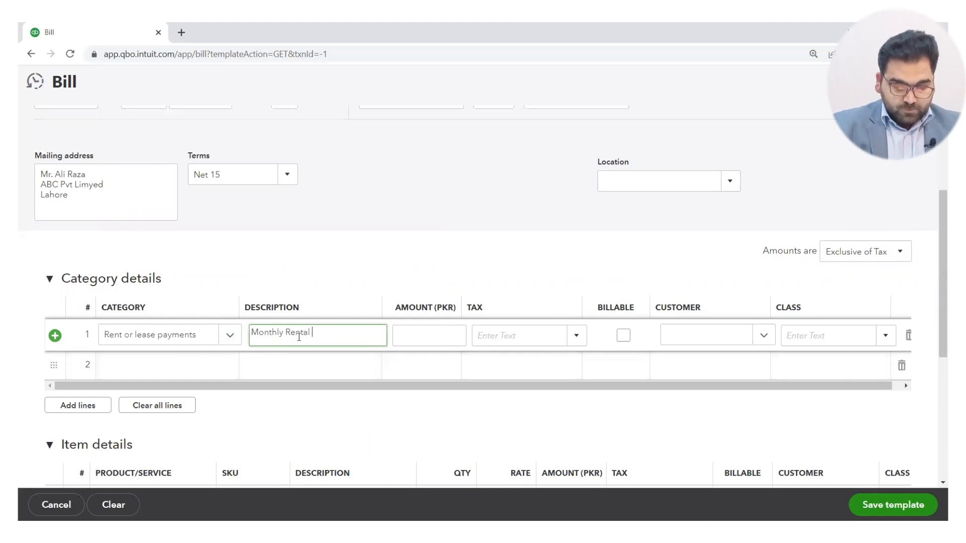
type("Payments")
Set the rent line's amount to 75000 PKR and treat the bill's amounts as Out of scope of Tax.
left_click(423, 340)
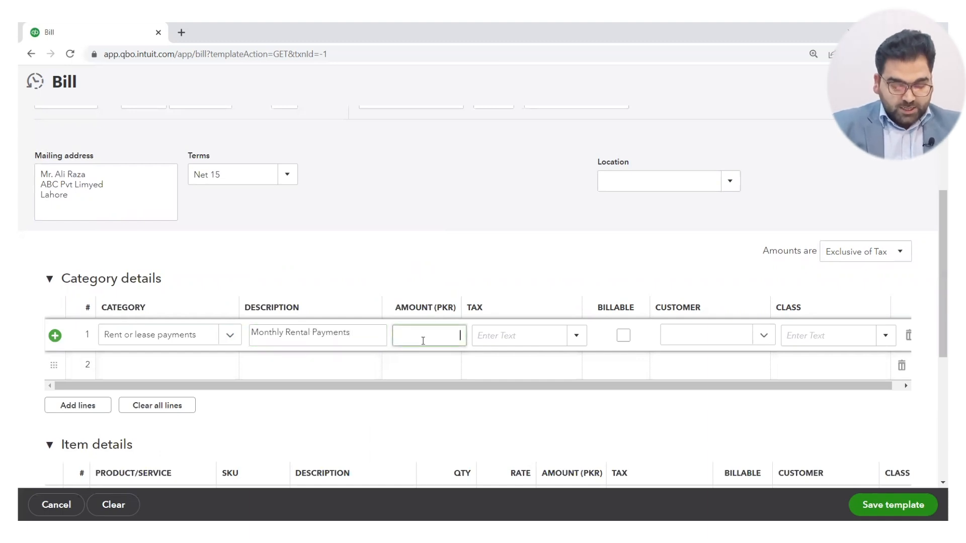
type("75000")
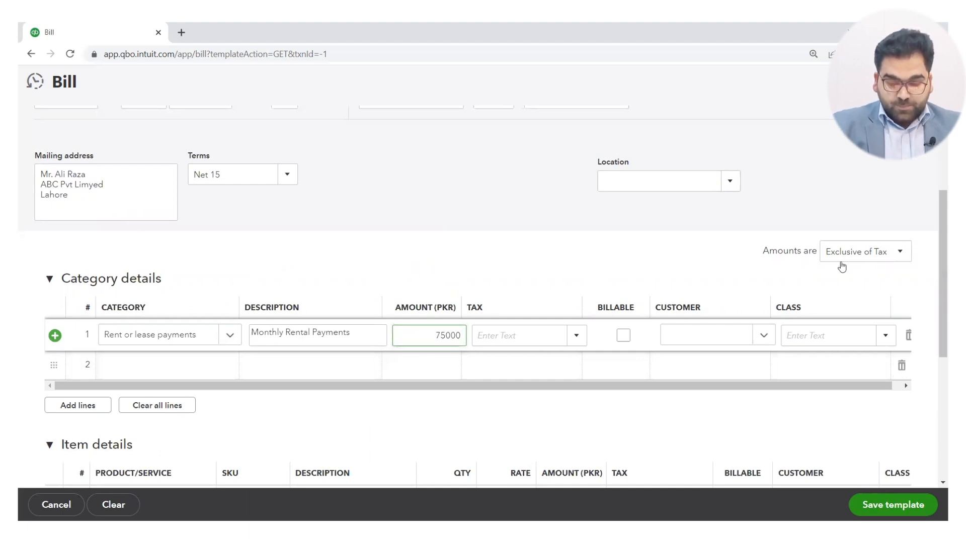
left_click(869, 254)
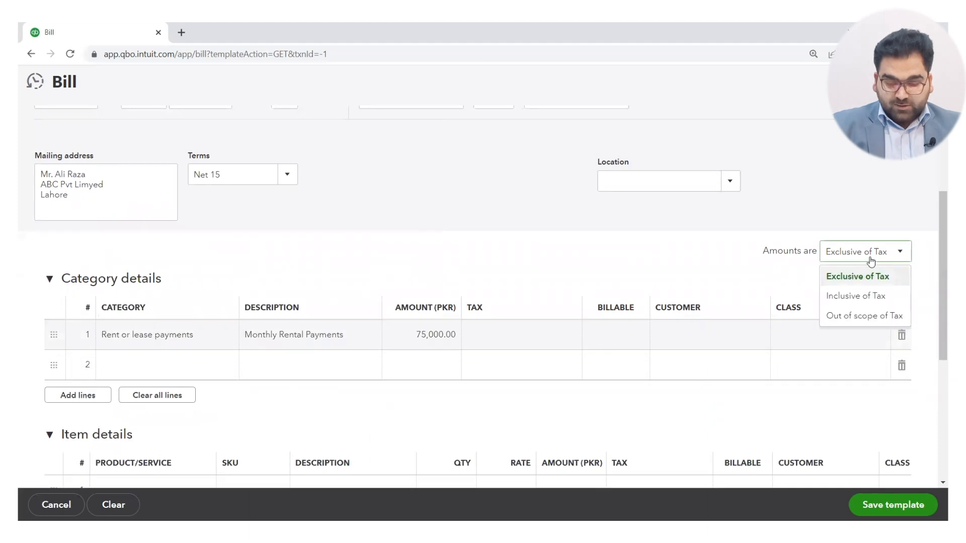
left_click(859, 316)
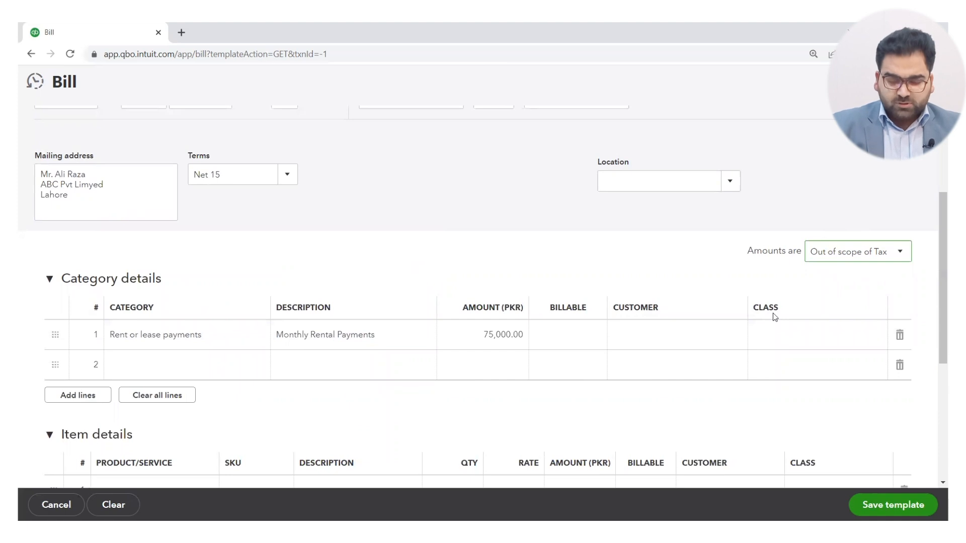
Create a new class named Expenses- Rental and assign it to the rent line in the category details.
left_click(794, 336)
left_click(883, 337)
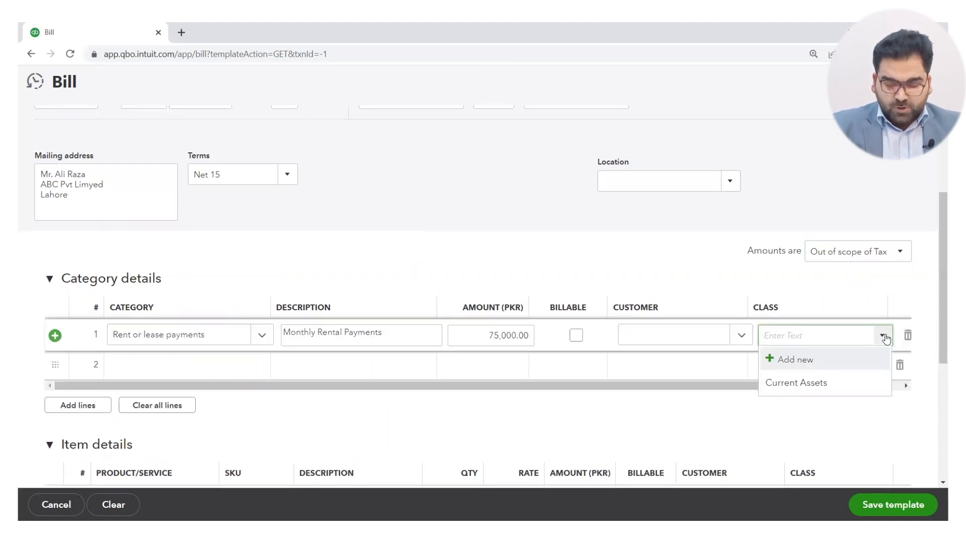
left_click(792, 367)
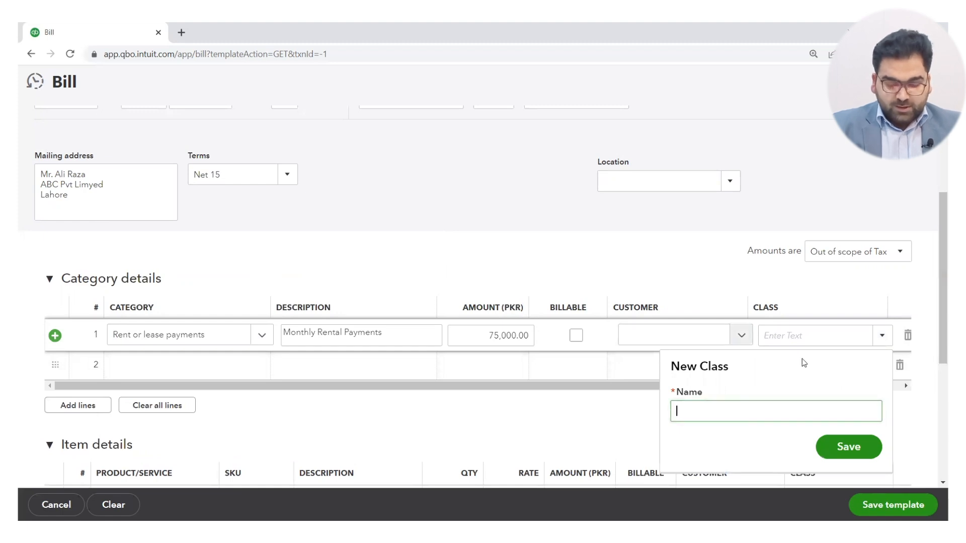
type("E")
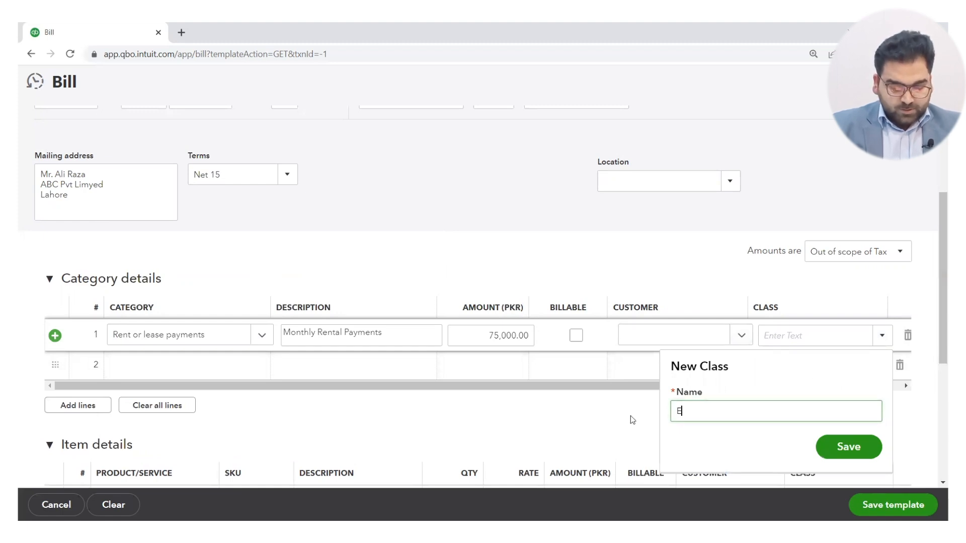
type("x")
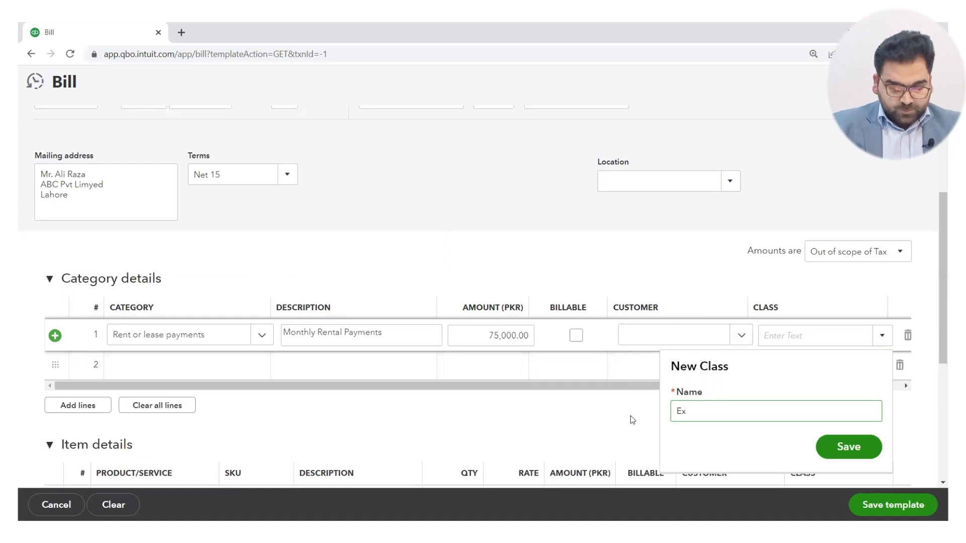
type("penses")
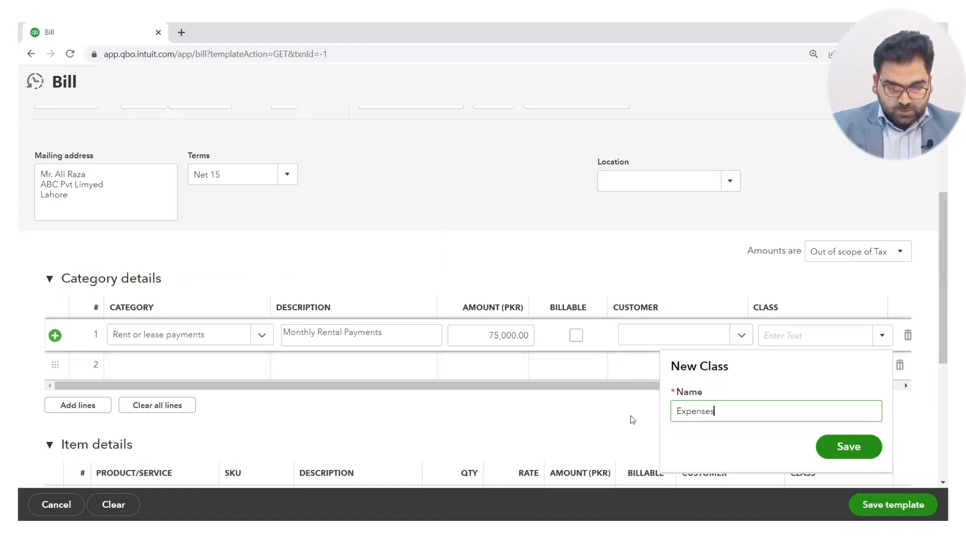
type("- Rental")
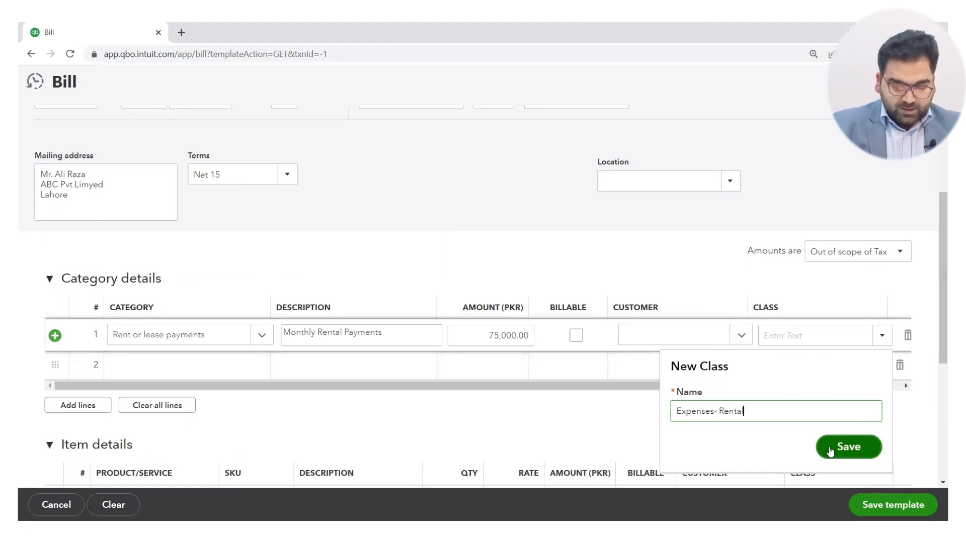
left_click(856, 451)
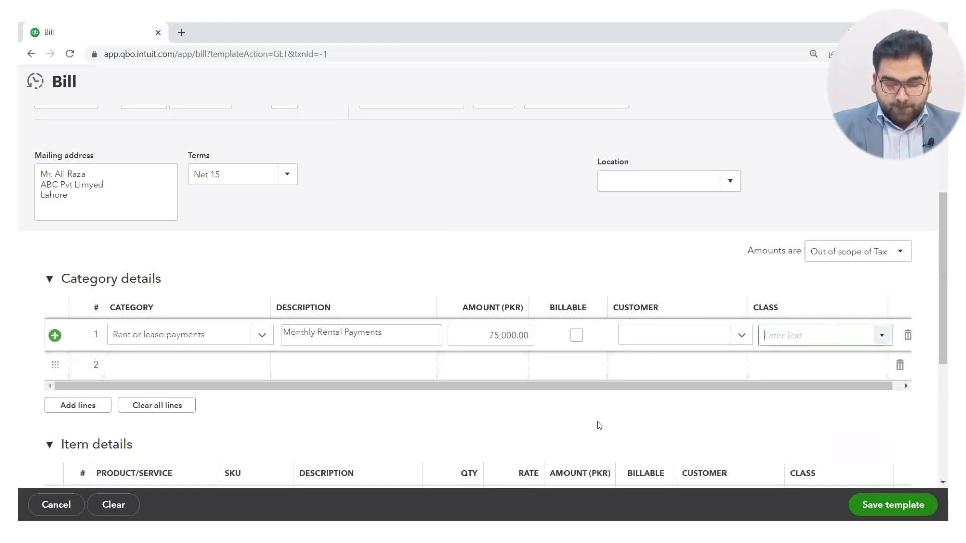
Try to save the recurring rent bill template.
scroll(599, 425, "down", 3)
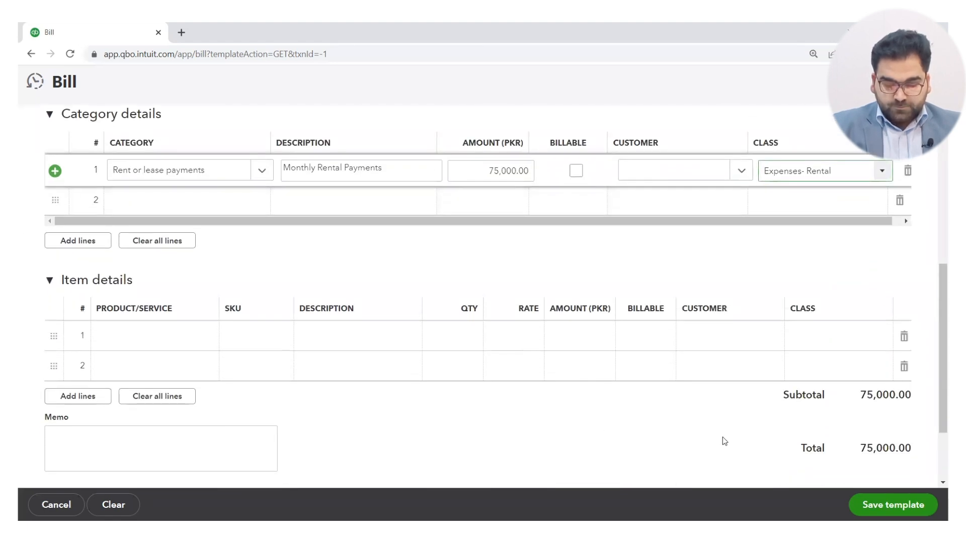
scroll(723, 442, "down", 2)
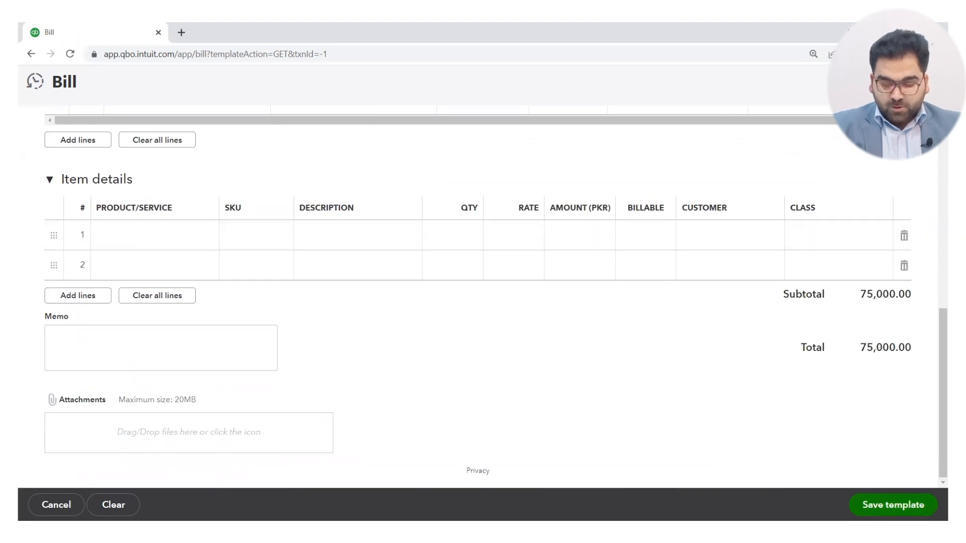
left_click(886, 505)
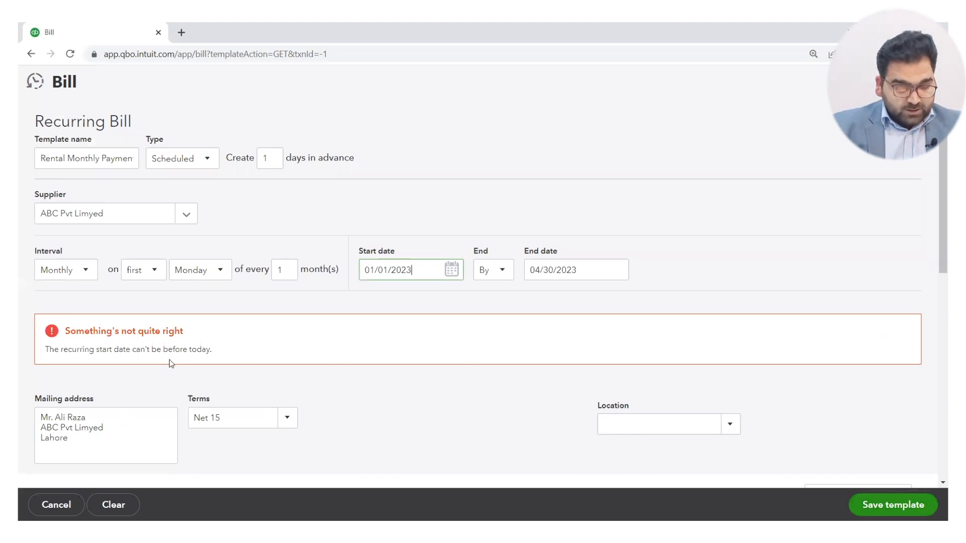
Set the recurring bill's start date to 01/22/2023.
left_click(427, 274)
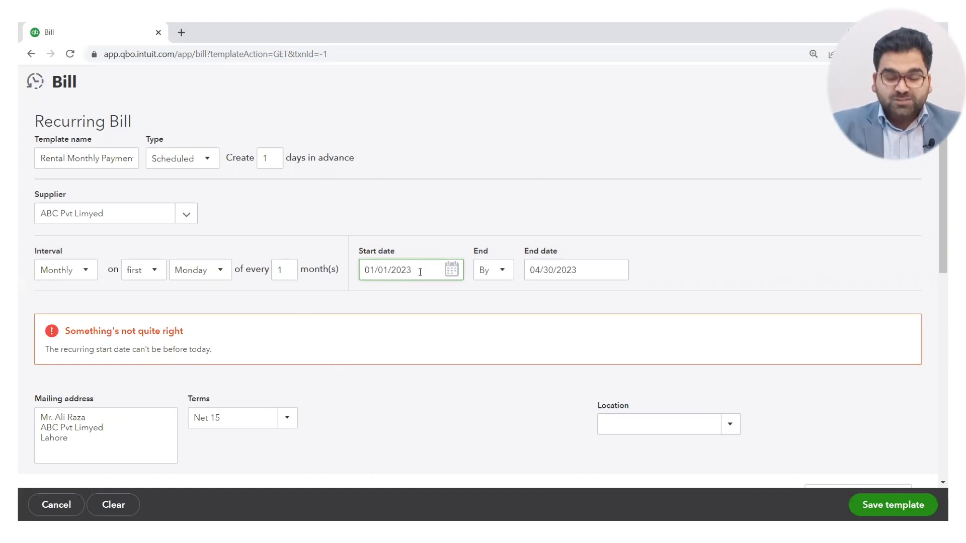
left_click(451, 270)
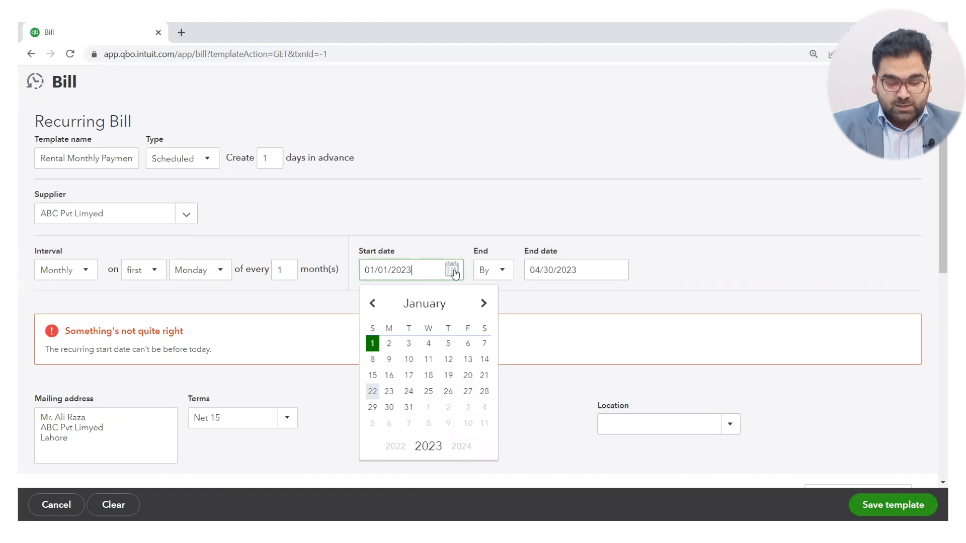
left_click(372, 392)
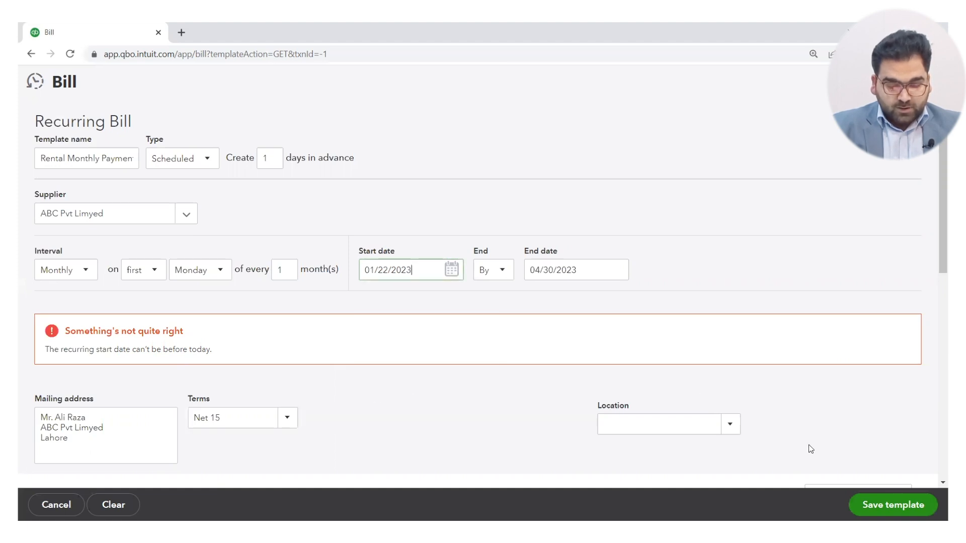
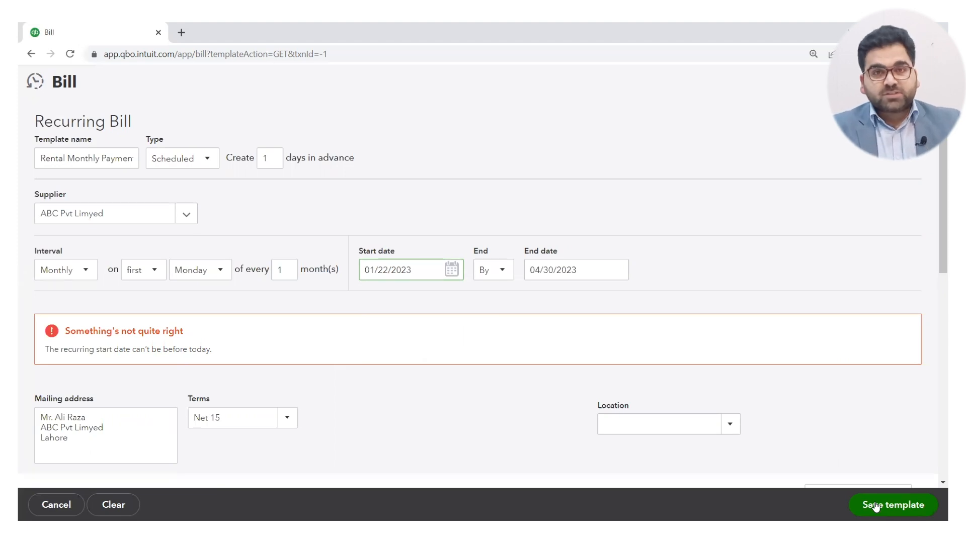
Save the recurring rent bill template with its corrected start date.
left_click(875, 506)
left_click(884, 504)
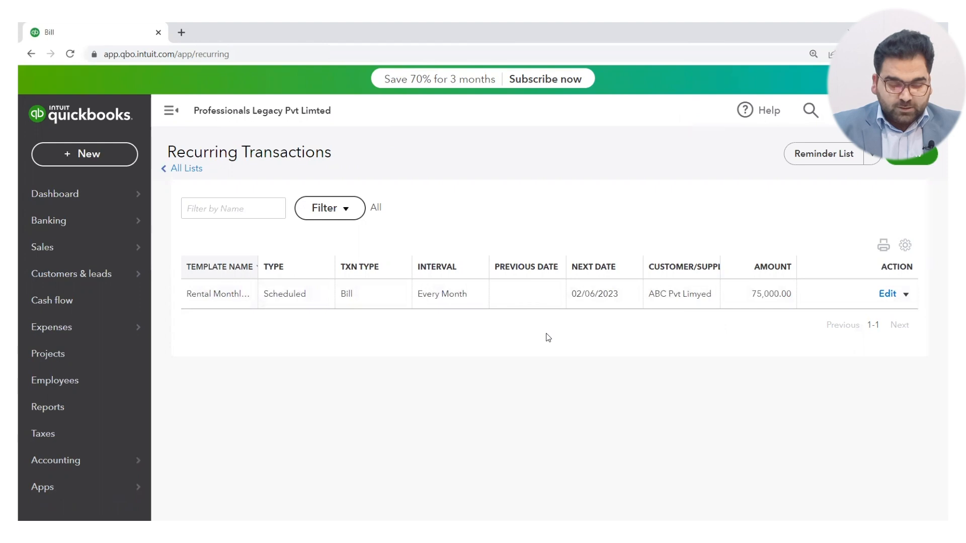
Create a new recurring transaction template with Invoice as the transaction type.
left_click(905, 159)
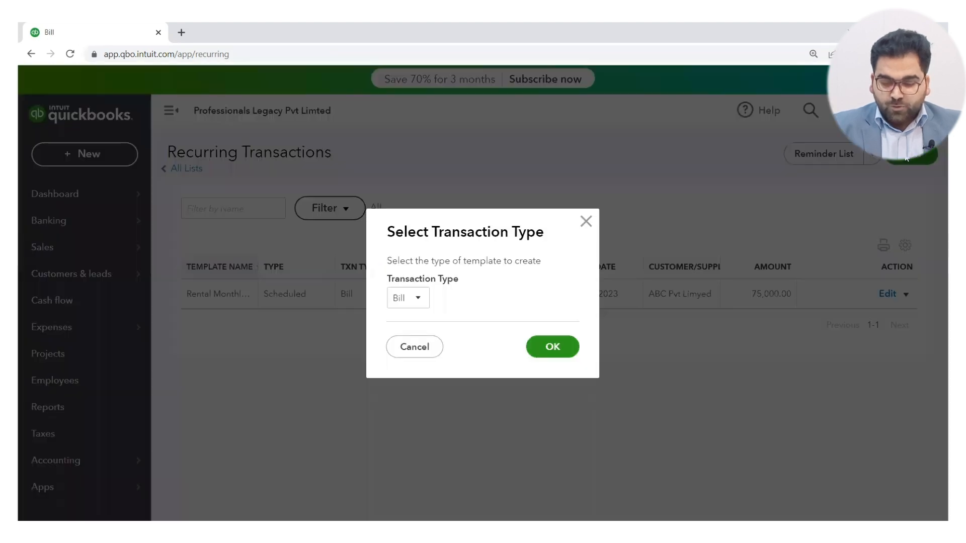
left_click(421, 300)
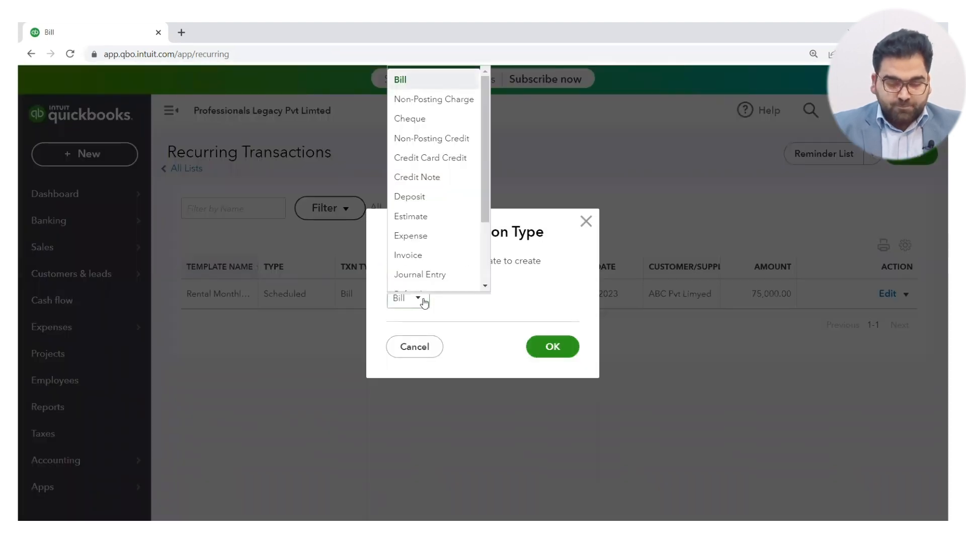
left_click(432, 256)
left_click(555, 351)
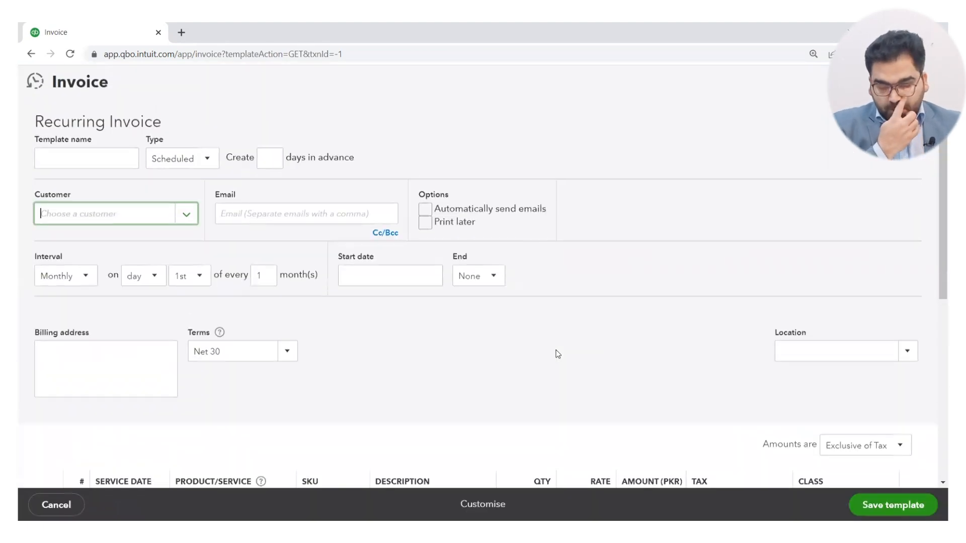
Name the recurring invoice template Monthly Sales.
left_click(73, 153)
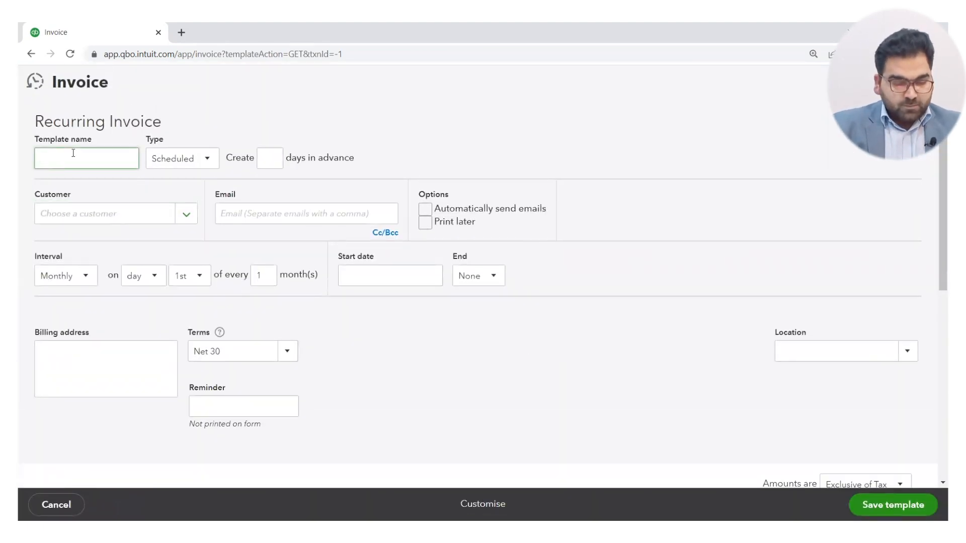
type("Monthly Sl")
key("BackSpace")
type("ales")
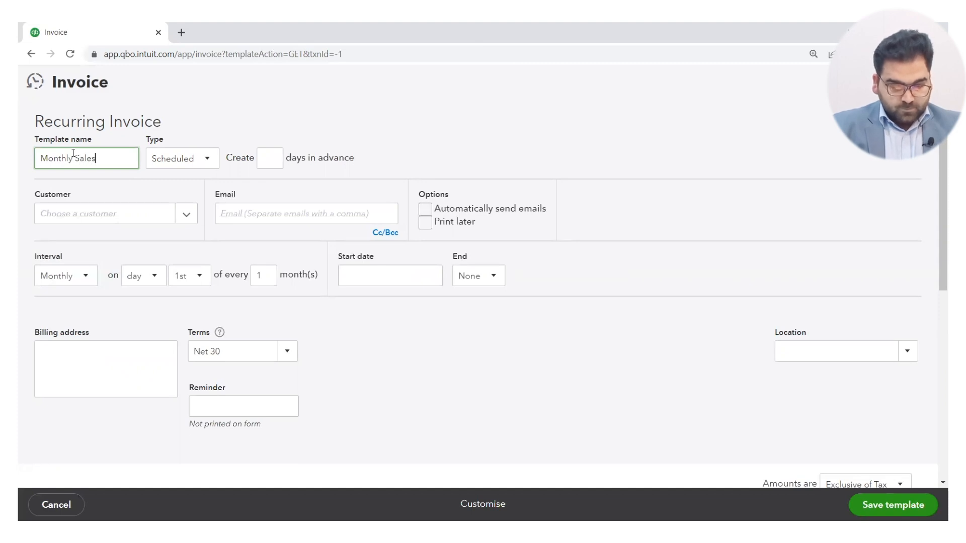
left_click(196, 160)
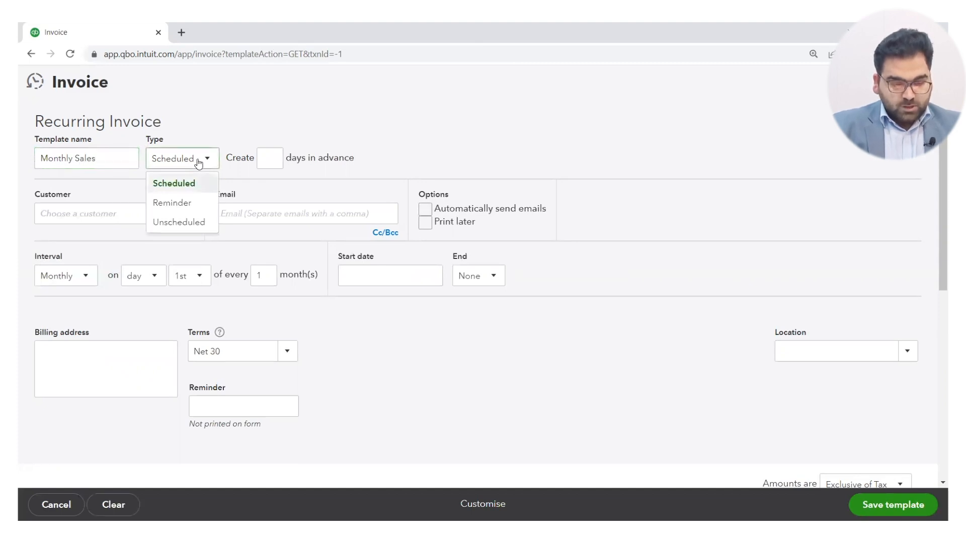
left_click(185, 204)
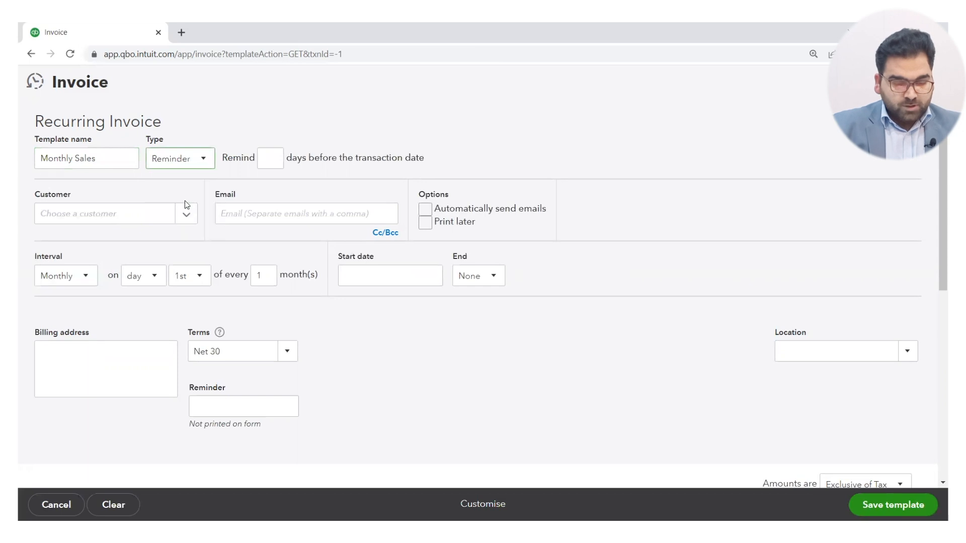
left_click(204, 159)
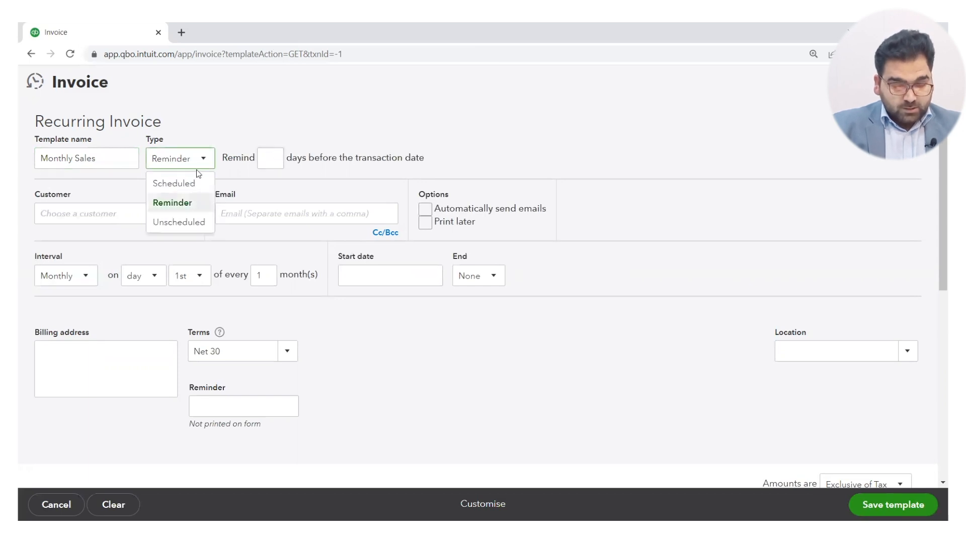
left_click(187, 182)
Set the scheduled invoice to be created 1 day in advance and choose Hamza Pvt Limted as its customer.
left_click(272, 160)
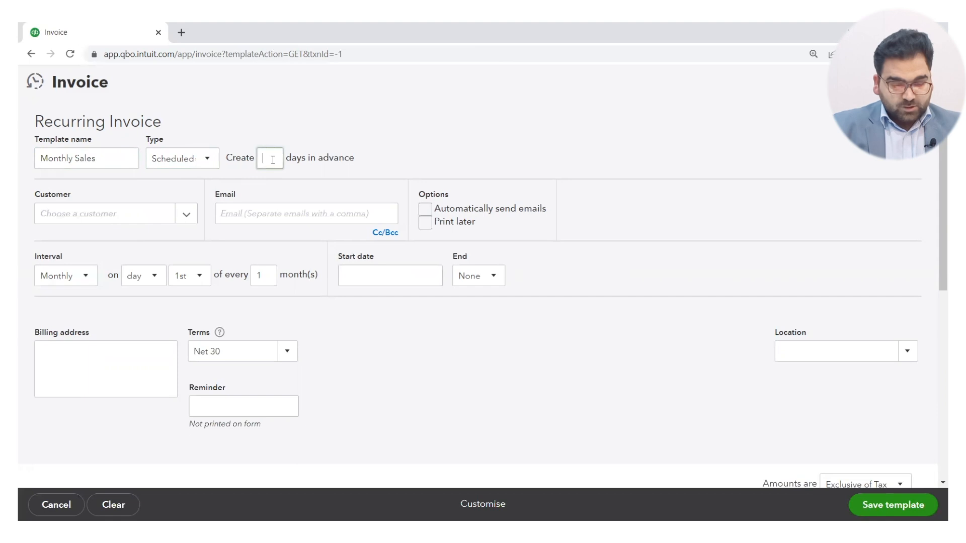
left_click(182, 212)
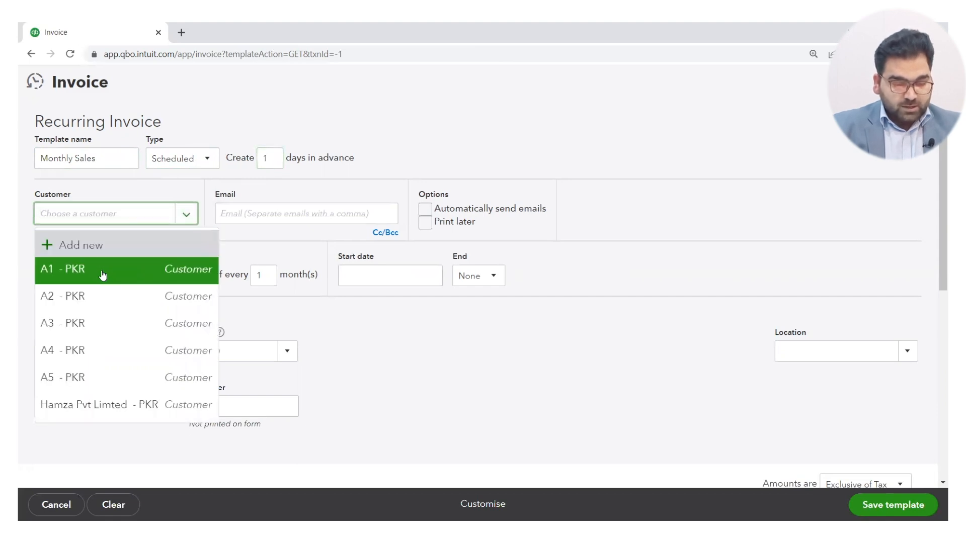
left_click(96, 404)
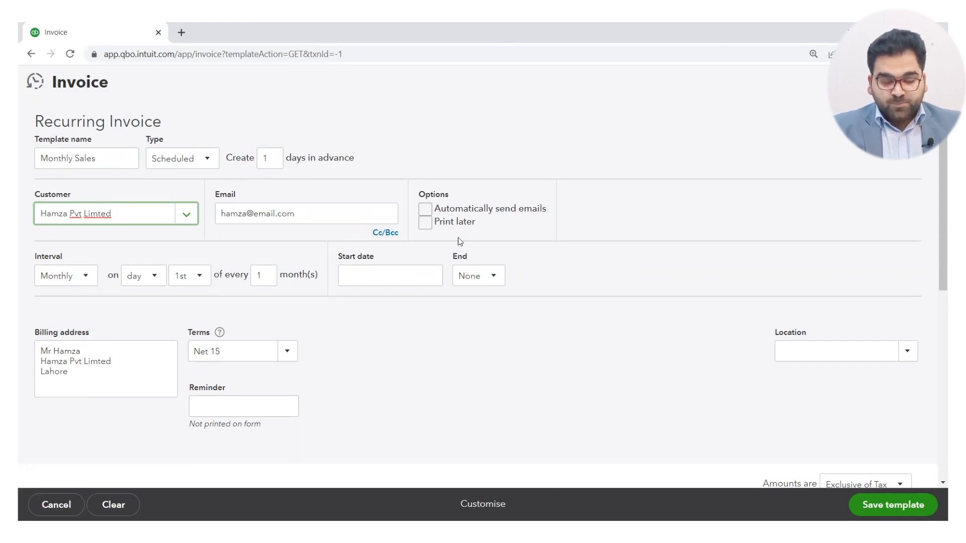
Schedule the invoice monthly on the first Monday of every 1 month, with a start date of 01/22/2023.
left_click(142, 280)
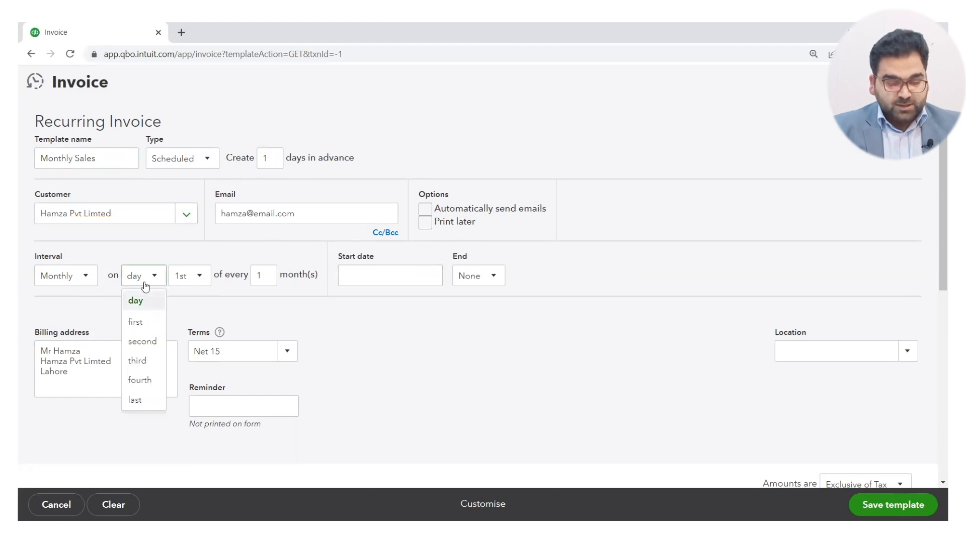
left_click(136, 323)
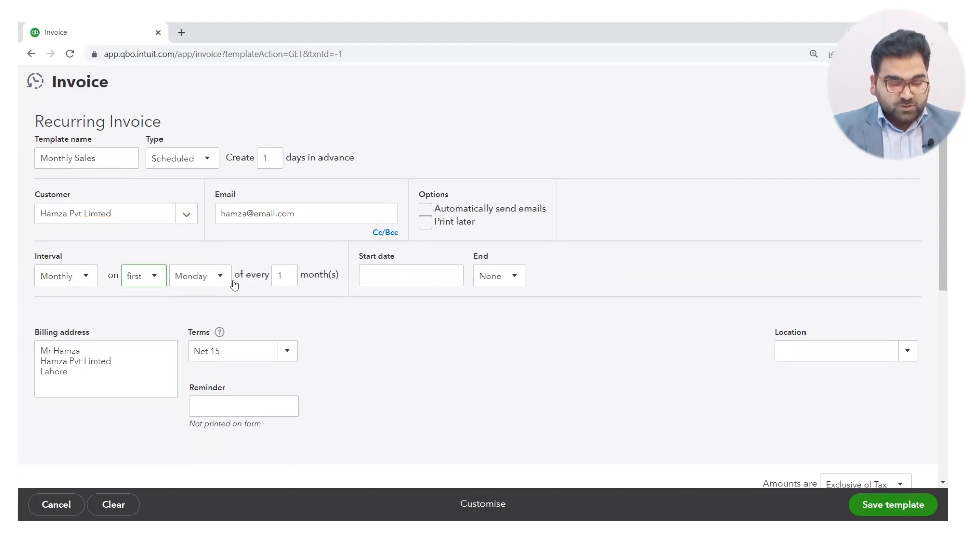
left_click(290, 280)
left_click(403, 280)
left_click(451, 275)
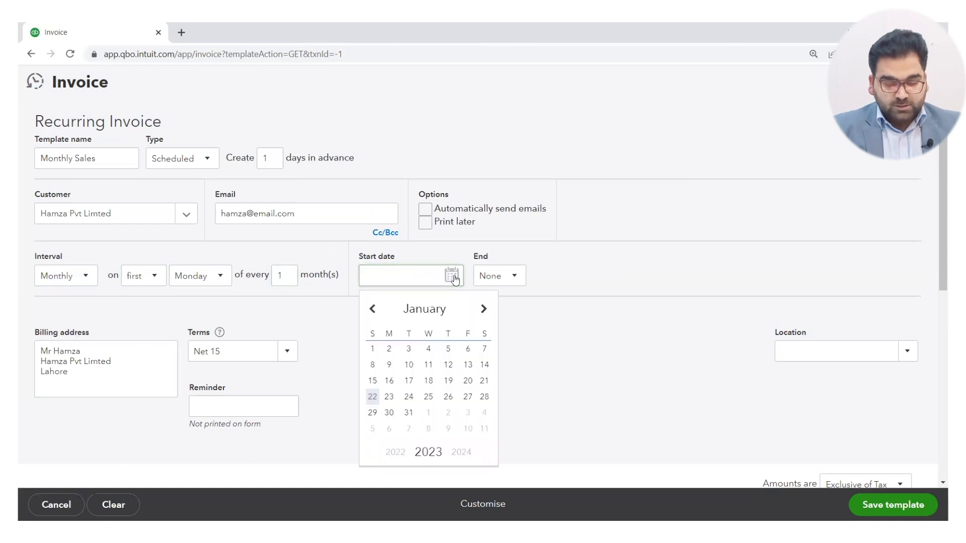
left_click(373, 397)
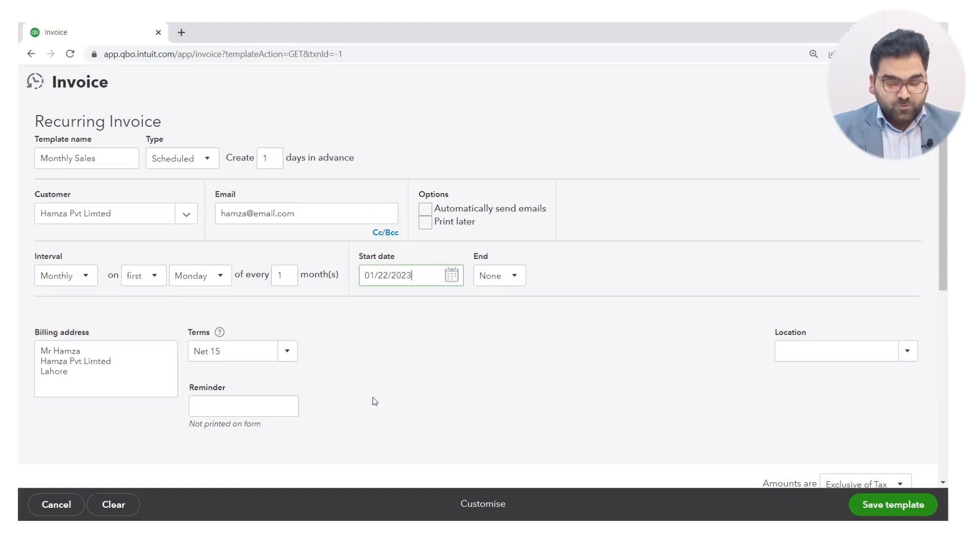
Set the recurring invoice to end by 09/30/2023.
left_click(518, 279)
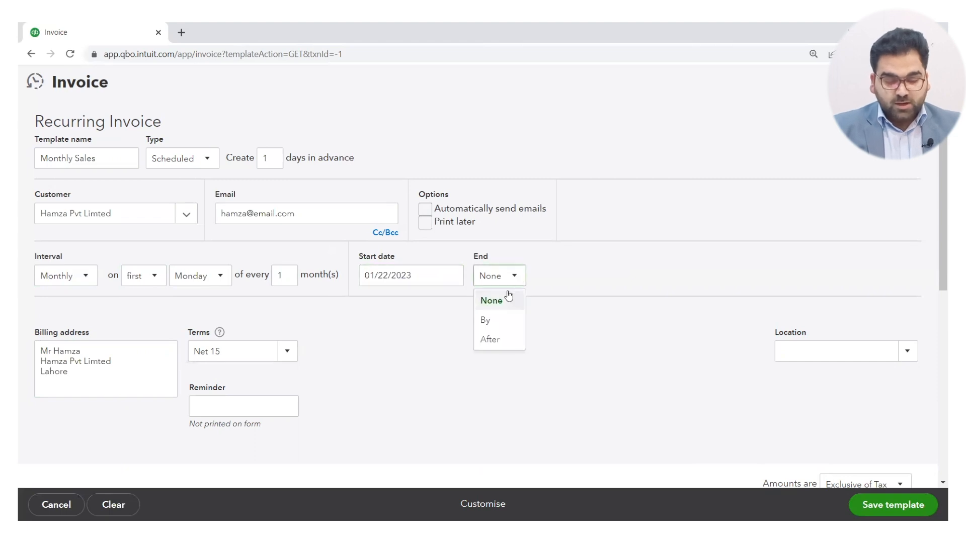
left_click(494, 320)
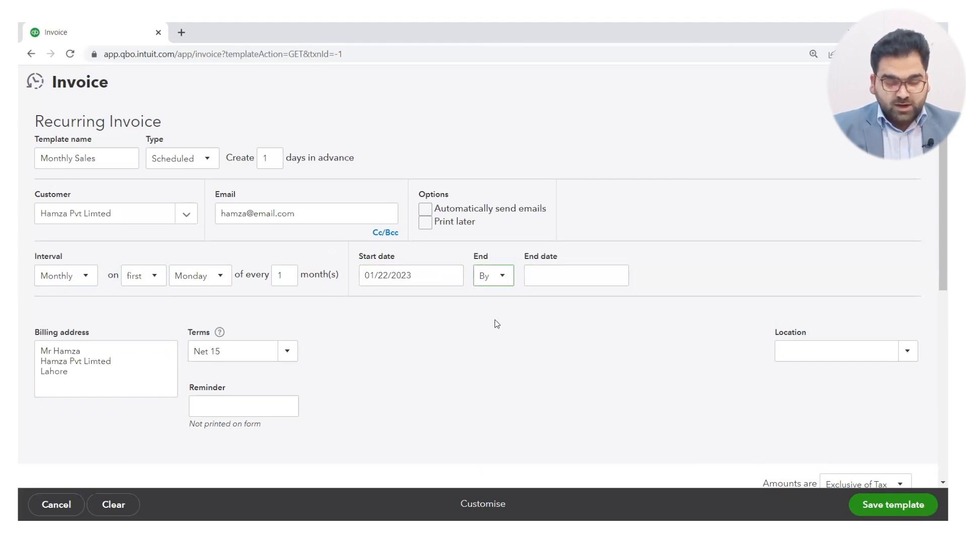
left_click(618, 279)
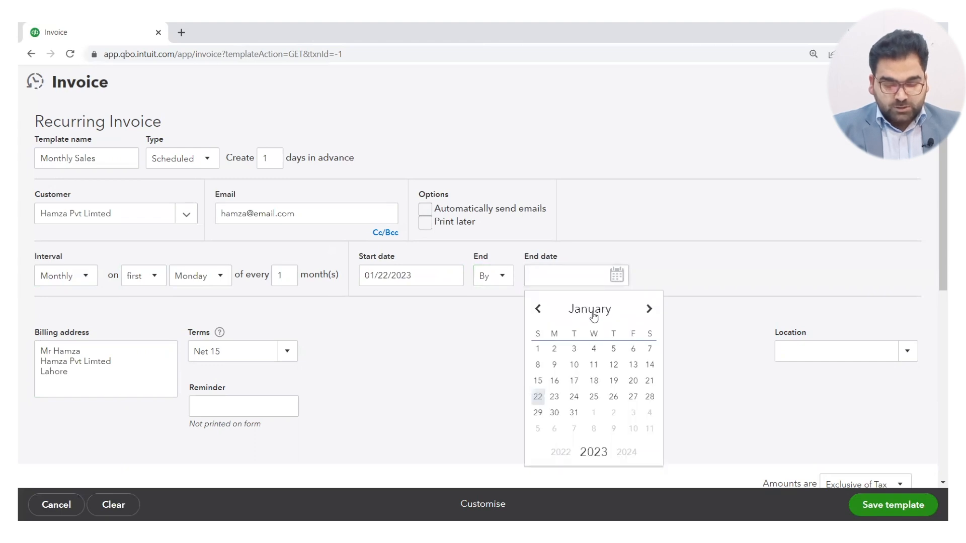
left_click(594, 313)
left_click(603, 246)
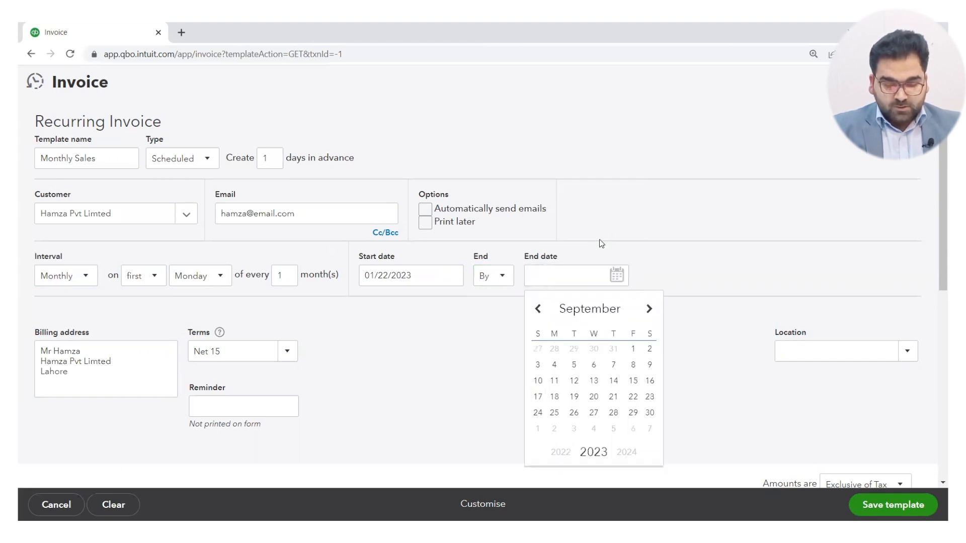
left_click(650, 413)
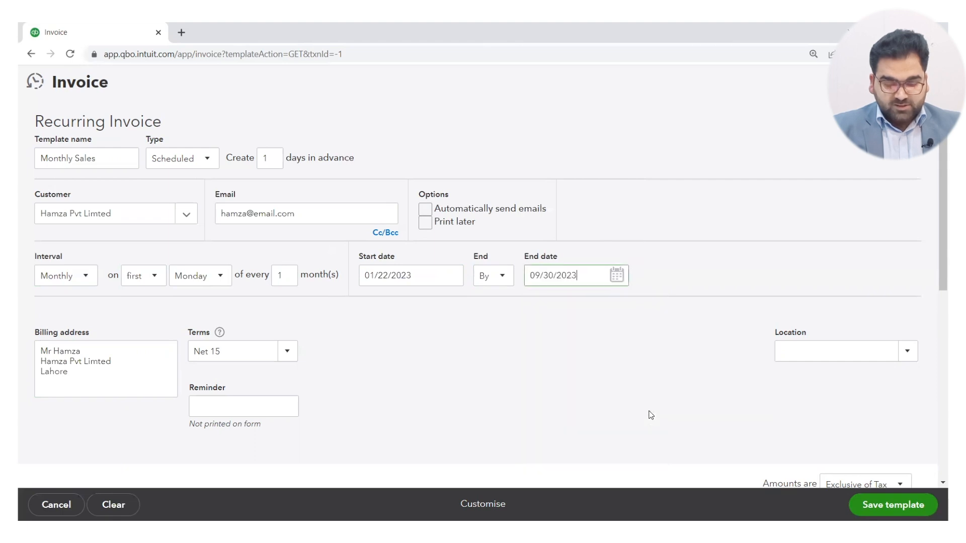
key("Tab")
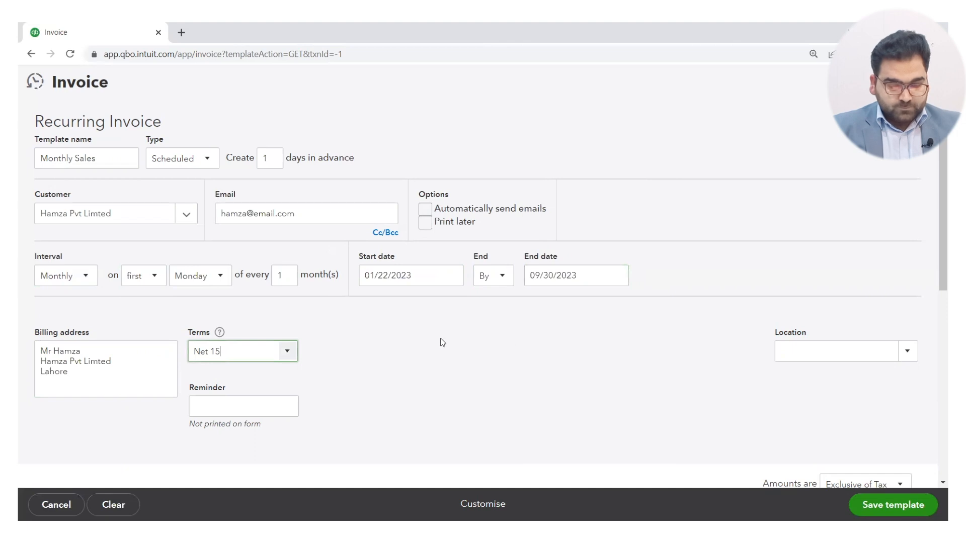
Set the recurring invoice's schedule to end after 6 occurrences.
left_click(504, 279)
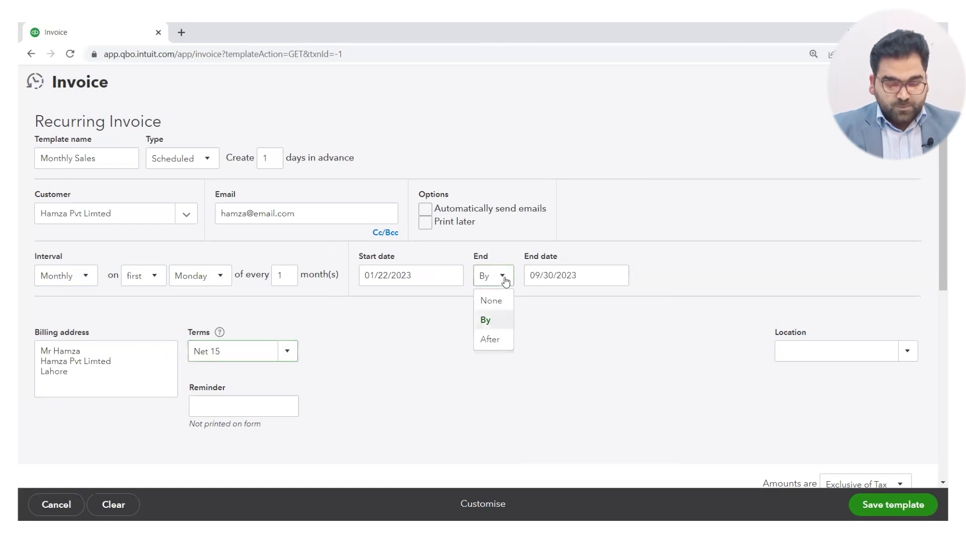
left_click(490, 339)
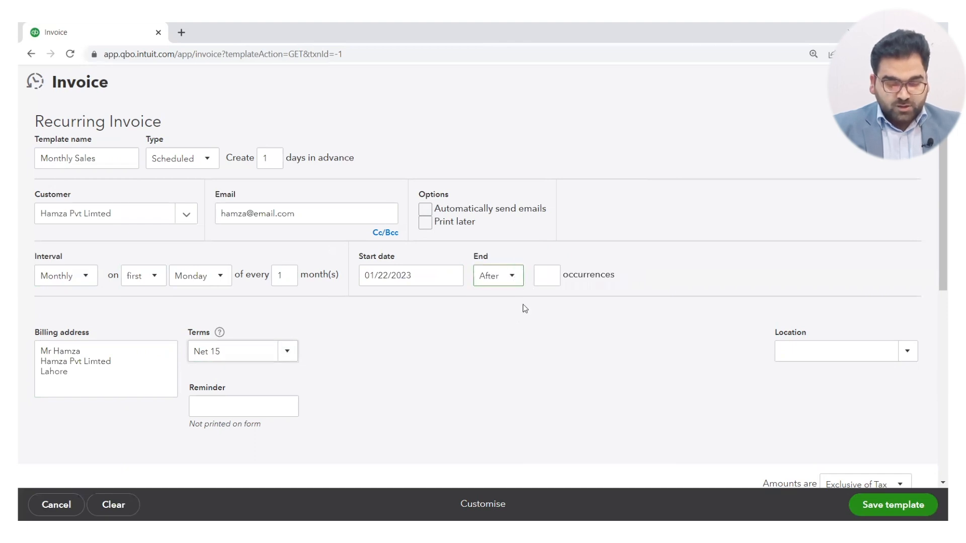
left_click(547, 276)
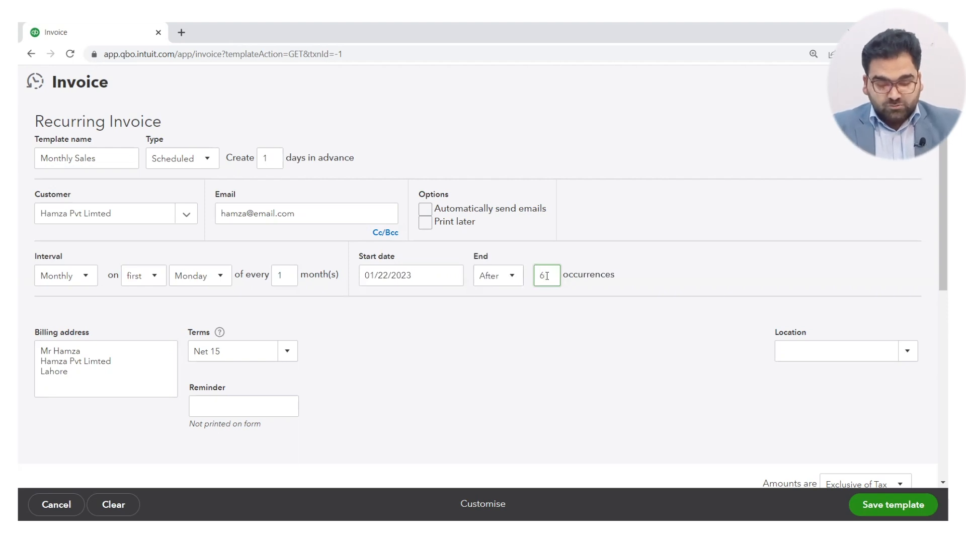
left_click(511, 351)
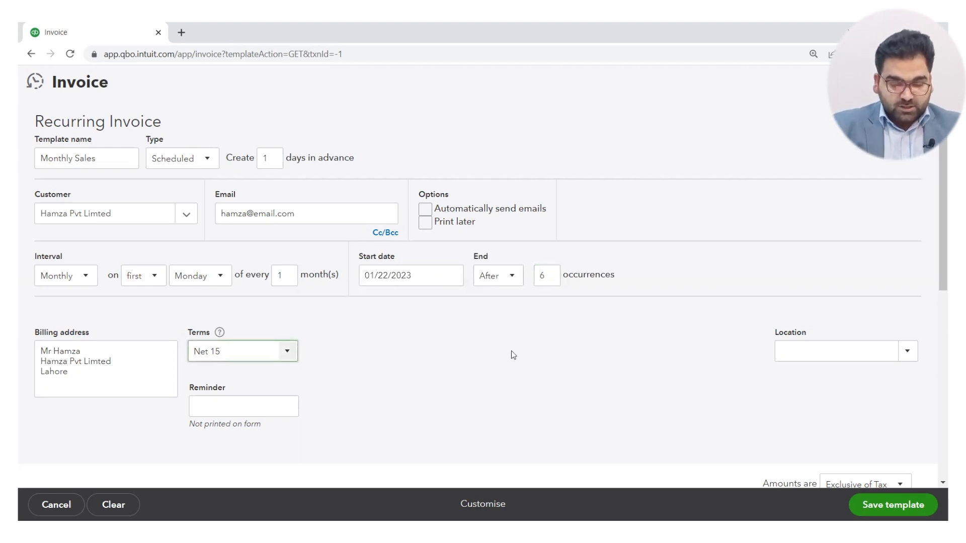
Add the HP Laptop product from the Machine category to the invoice's first line, leaving the service date blank.
scroll(511, 351, "down", 2)
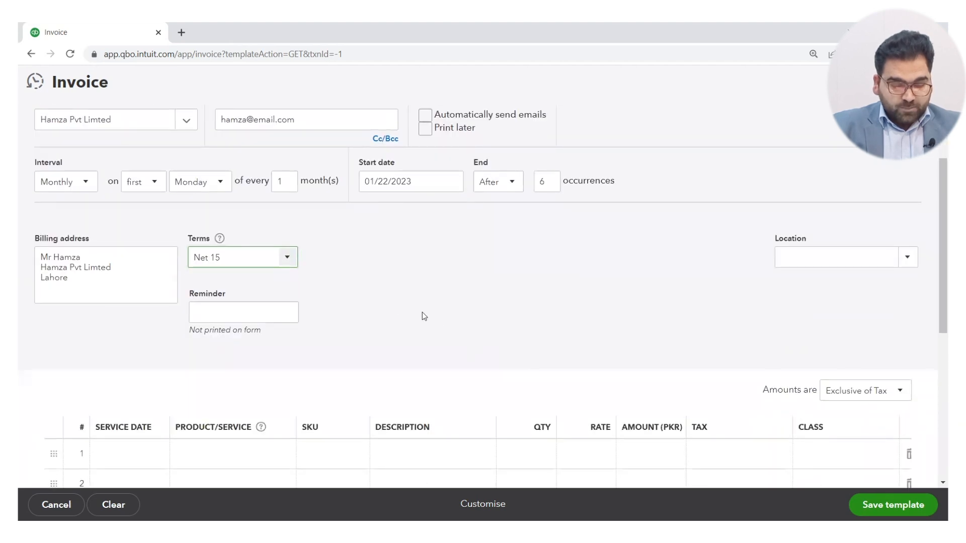
scroll(438, 320, "down", 3)
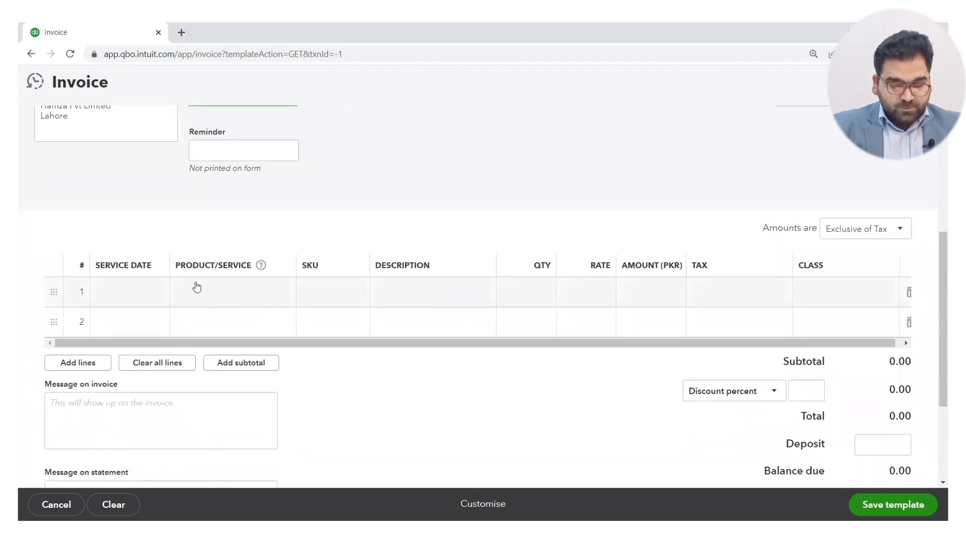
left_click(238, 287)
left_click(153, 294)
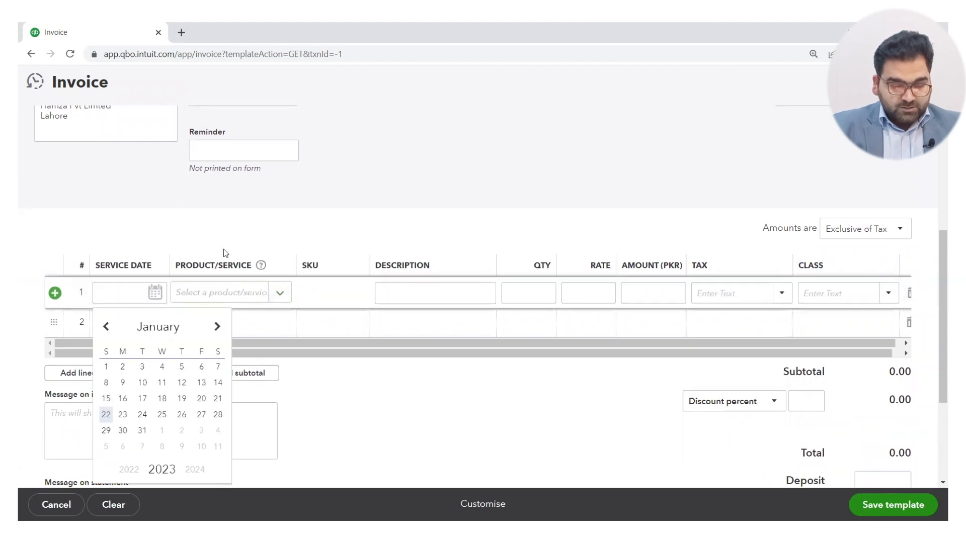
left_click(237, 238)
left_click(269, 298)
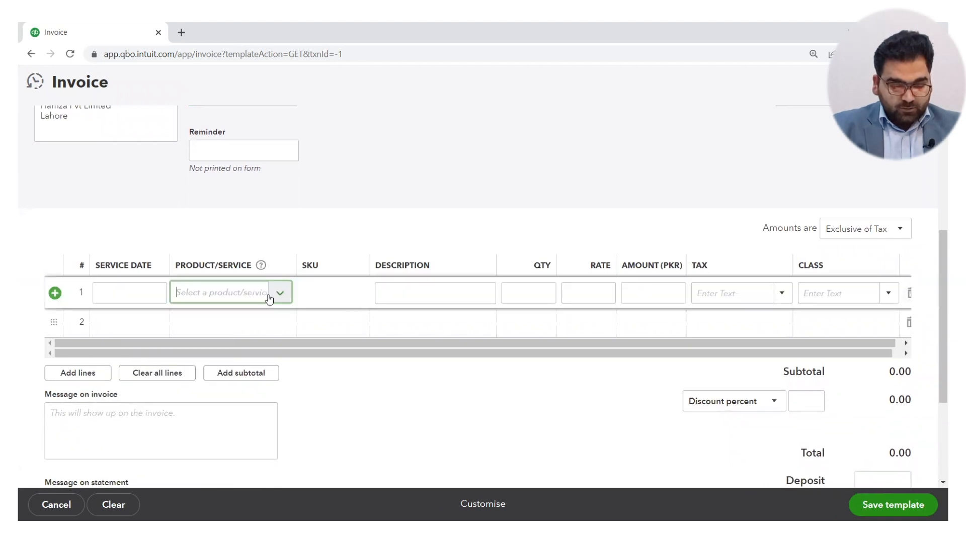
left_click(278, 295)
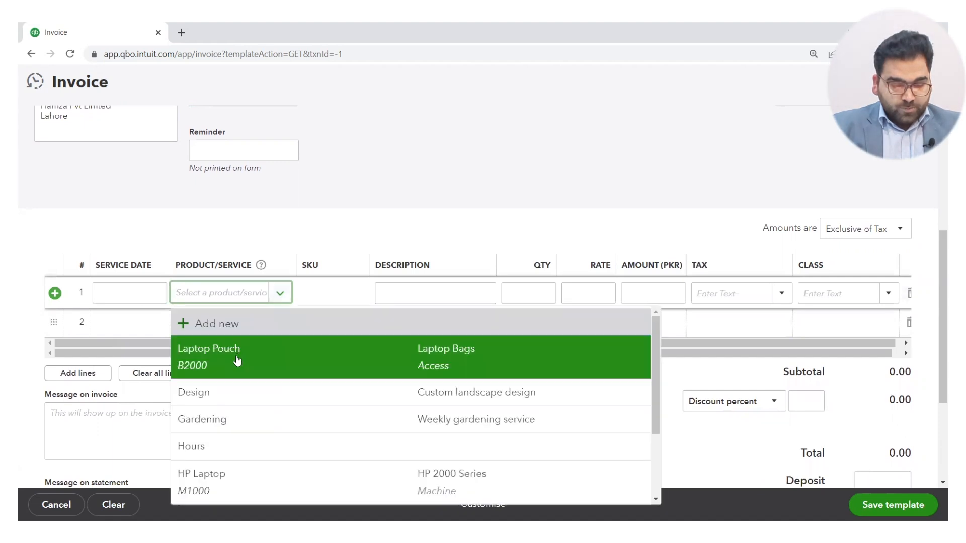
left_click(224, 485)
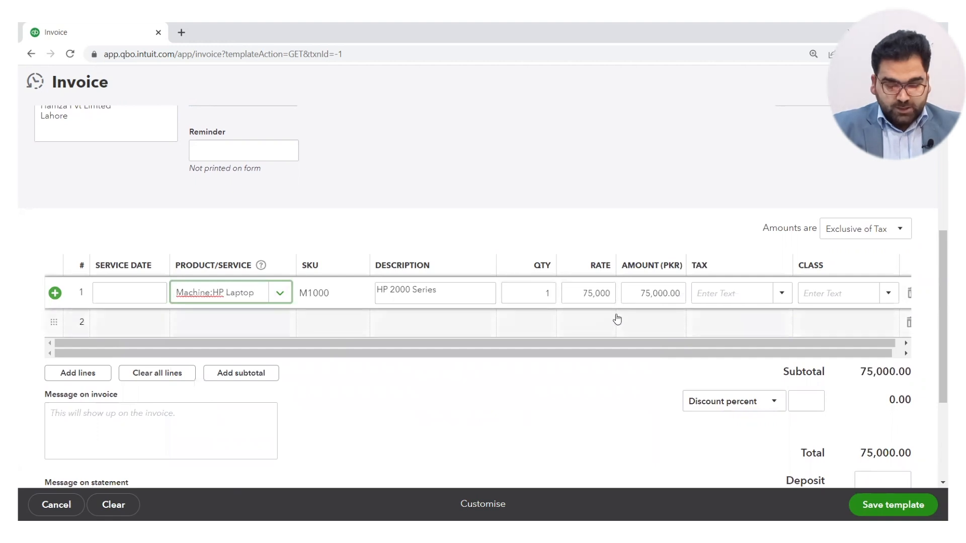
Set the HP Laptop line's quantity to 2 and its tax to GST 17%.
left_click(547, 294)
type("2")
left_click(562, 392)
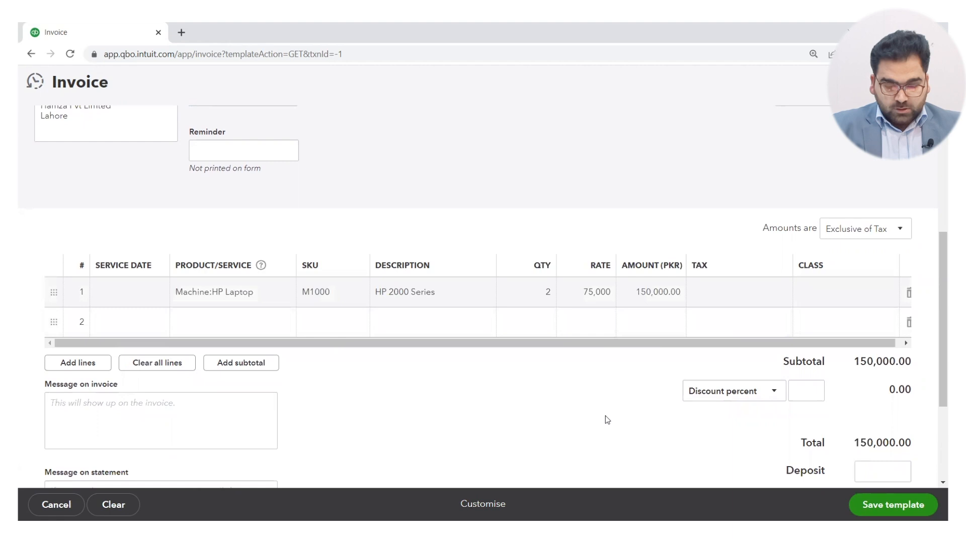
left_click(719, 284)
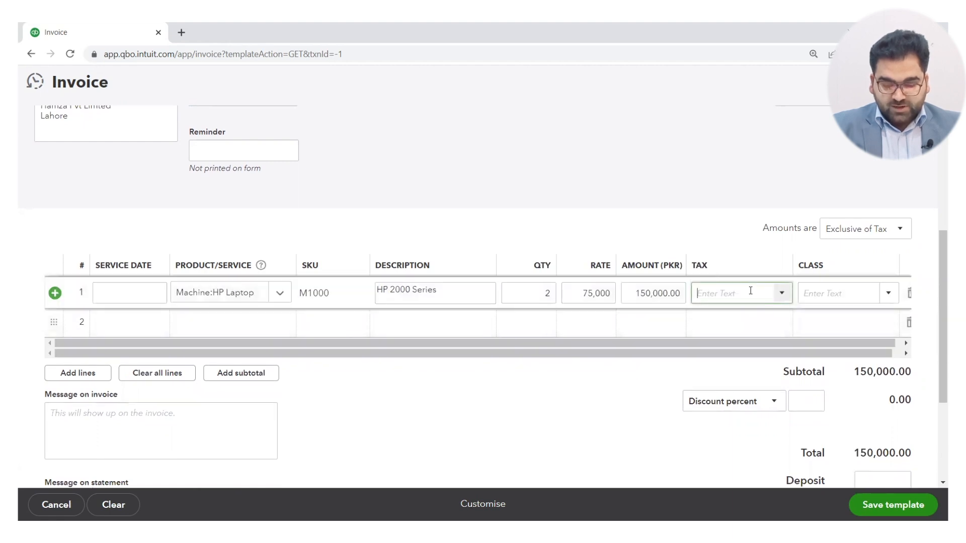
left_click(781, 294)
left_click(736, 317)
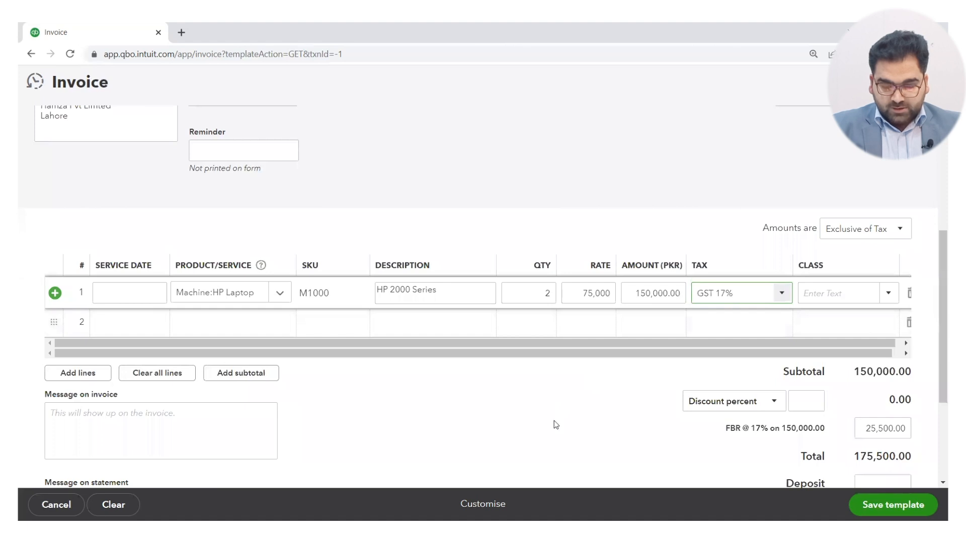
Save the recurring invoice template, accepting that its class field is left blank.
scroll(554, 421, "down", 3)
left_click(871, 501)
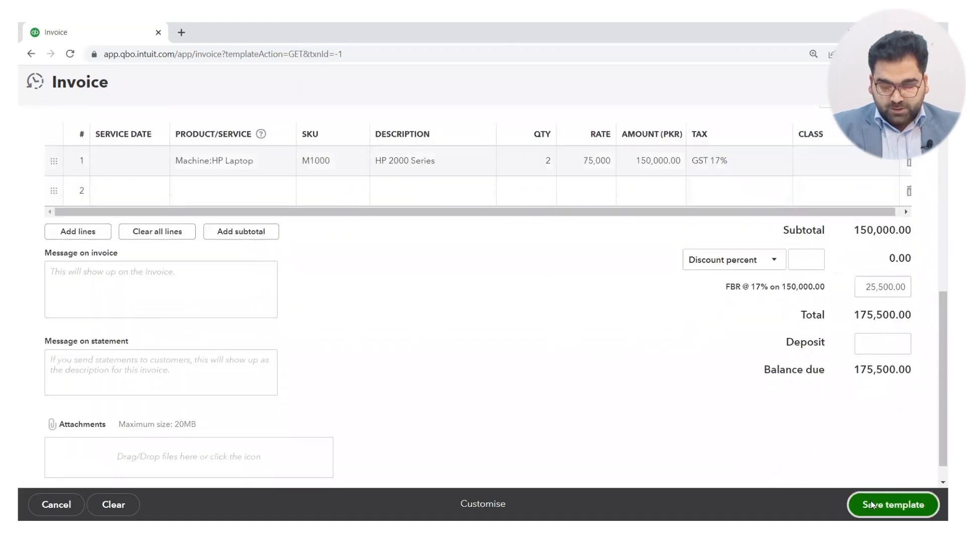
left_click(612, 332)
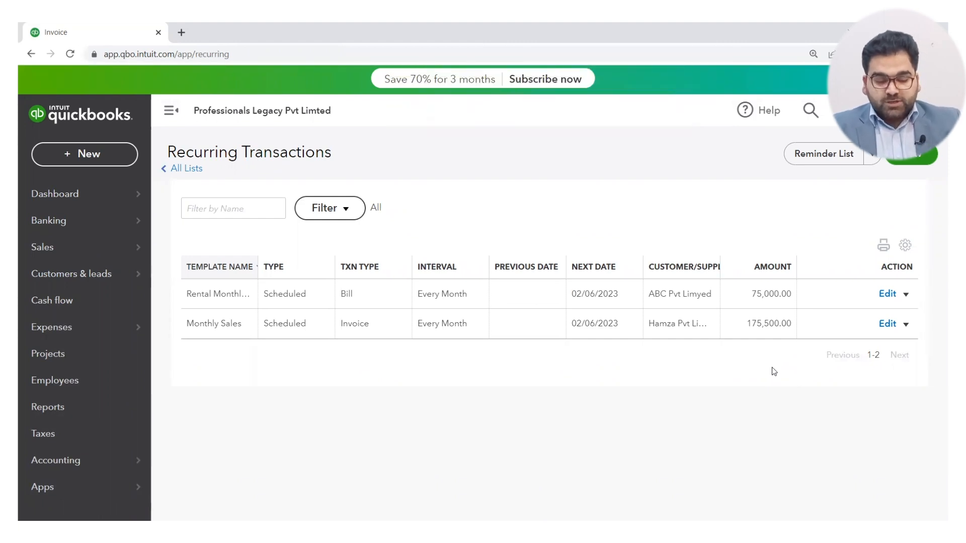
Create a new recurring transaction template with Expense as the transaction type.
left_click(922, 158)
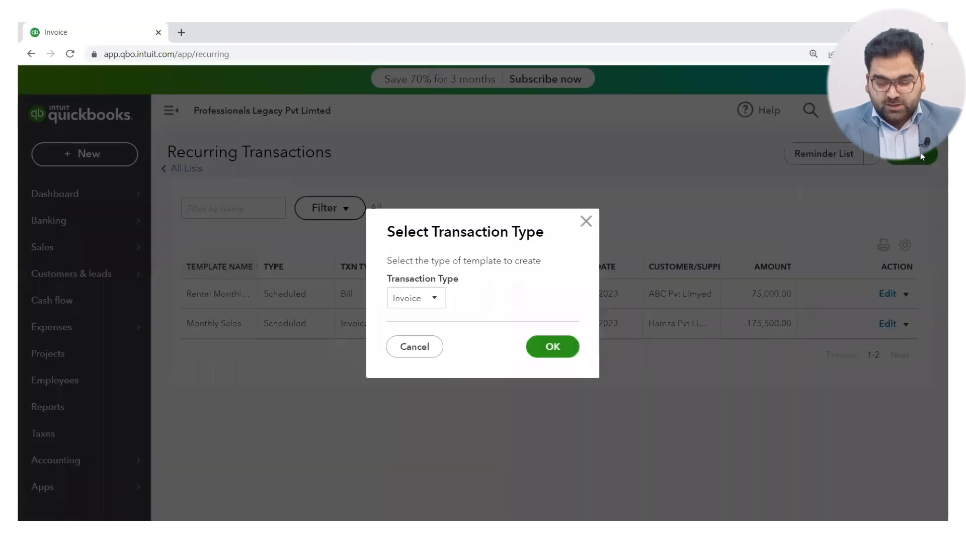
left_click(436, 299)
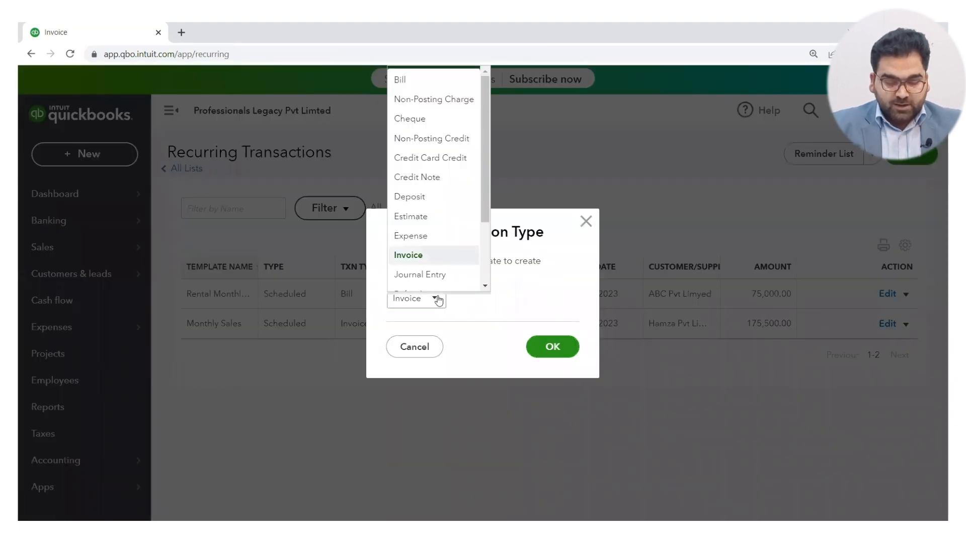
left_click(427, 244)
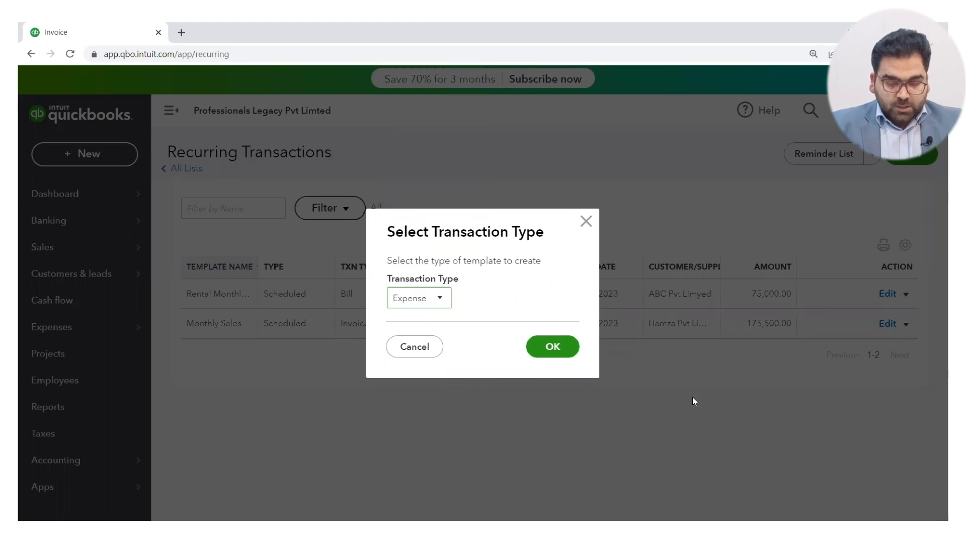
left_click(554, 356)
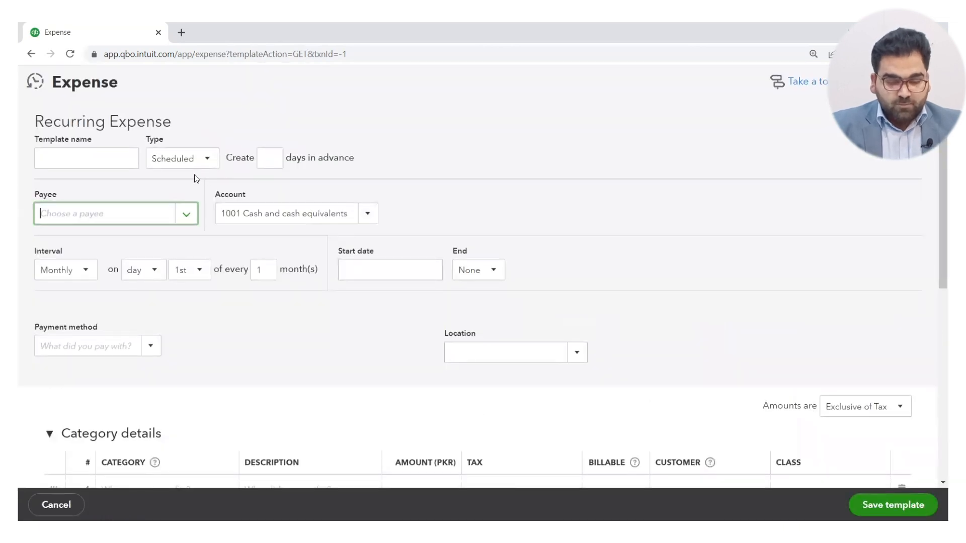
Name the recurring expense template Electricity Exp and set its type to Unscheduled.
left_click(123, 159)
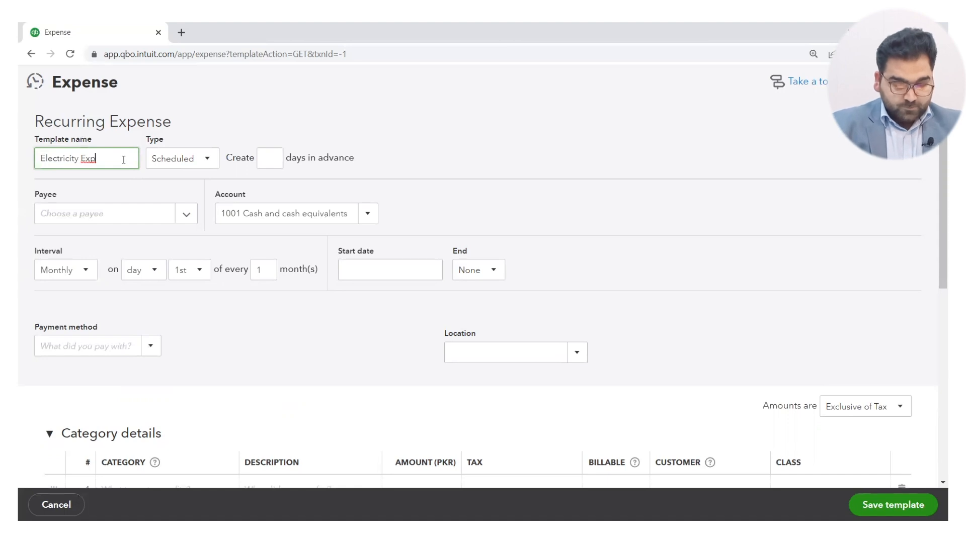
left_click(208, 161)
left_click(182, 222)
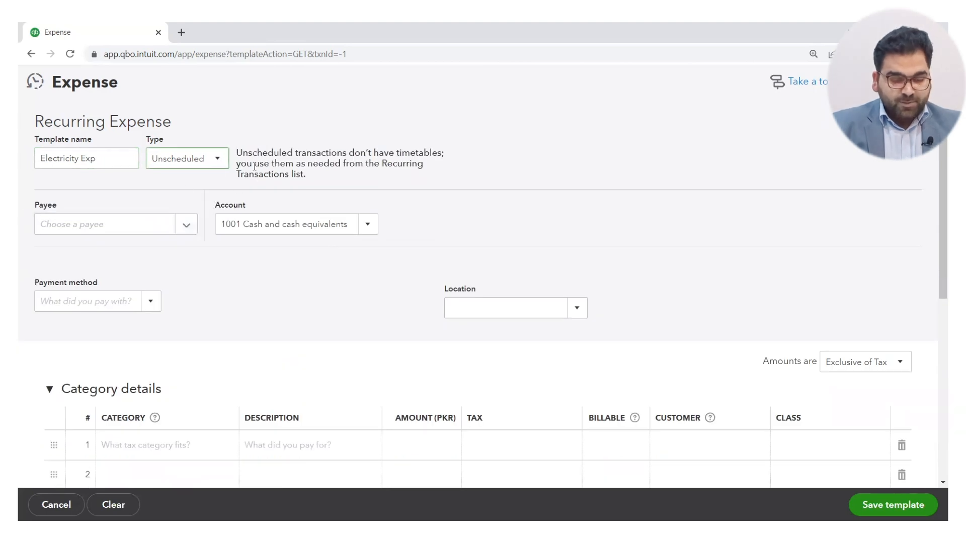
Set the expense template's payee to the supplier ABC Pvt Limyed and its payment method to Direct Debit.
left_click(186, 229)
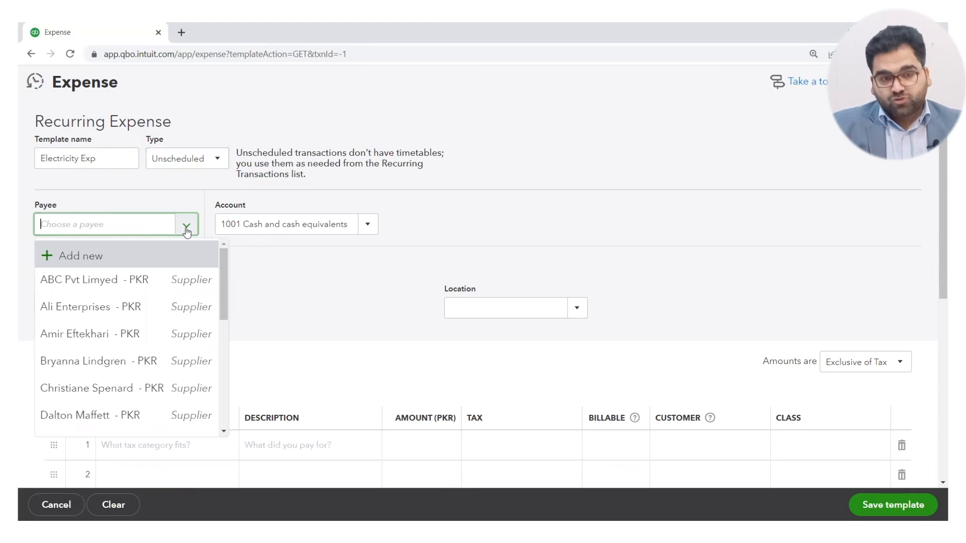
left_click(93, 277)
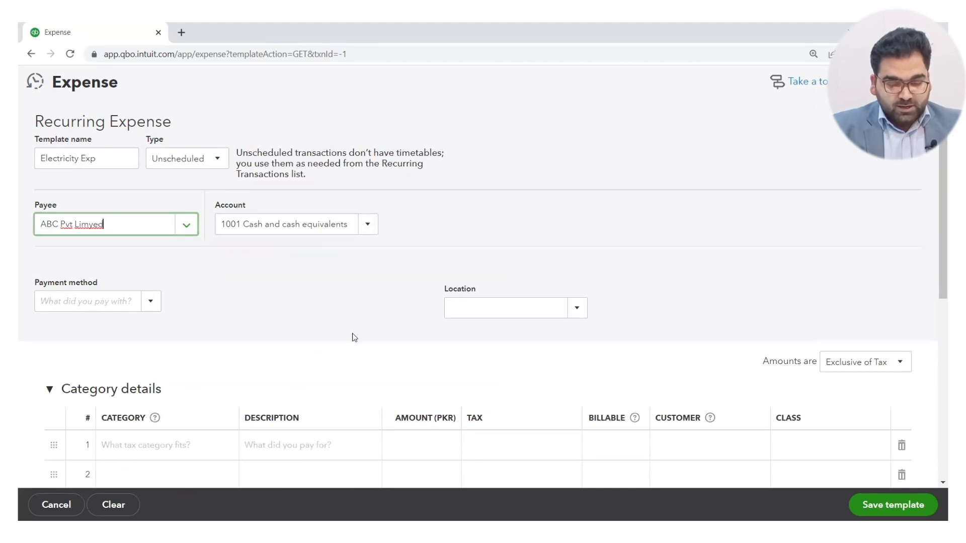
scroll(308, 351, "down", 1)
left_click(154, 254)
left_click(88, 362)
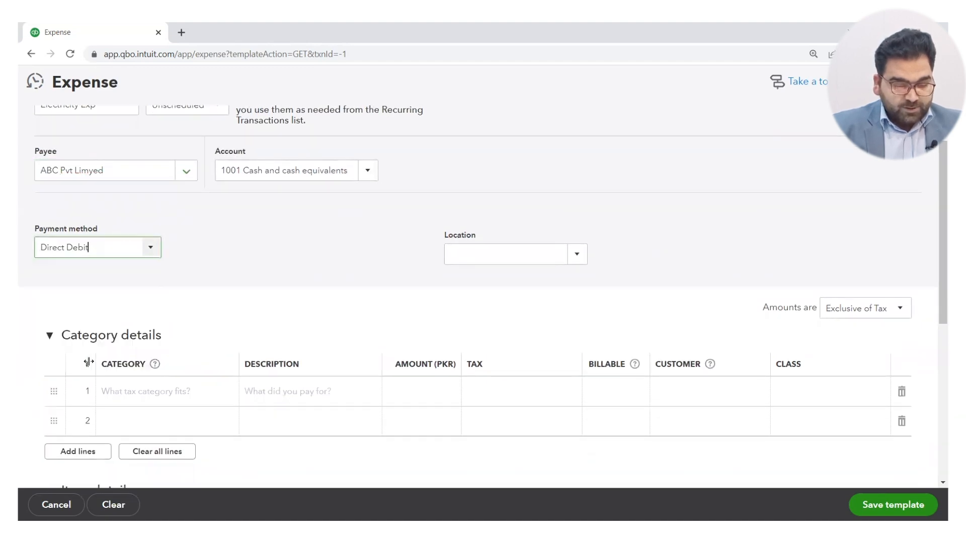
Assign the Utilities expense category to the first line of the category details.
scroll(312, 324, "down", 1)
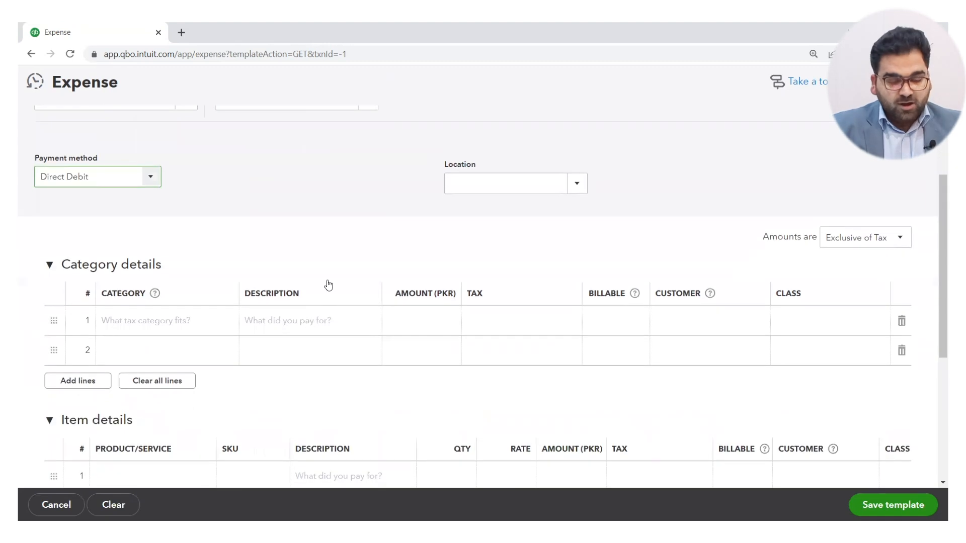
left_click(358, 249)
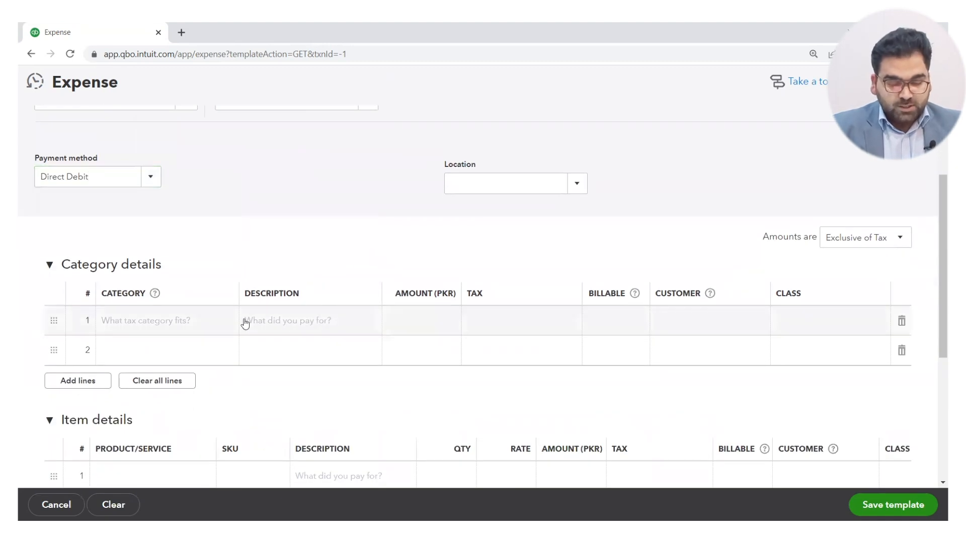
left_click(285, 323)
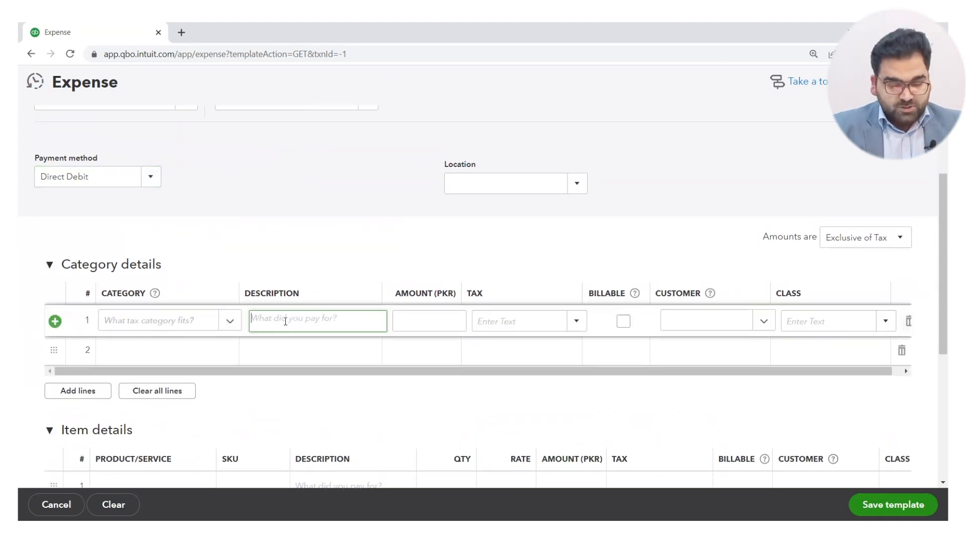
left_click(229, 320)
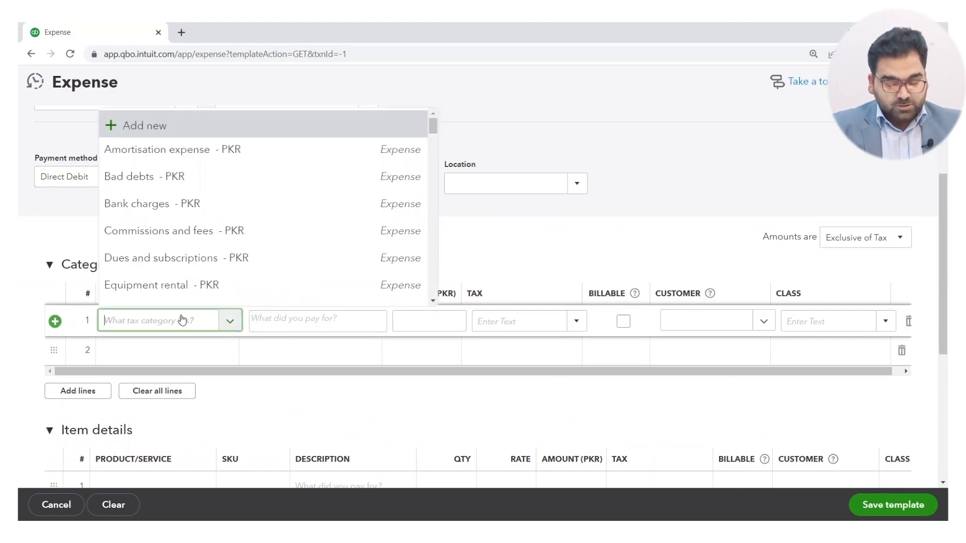
type("elec")
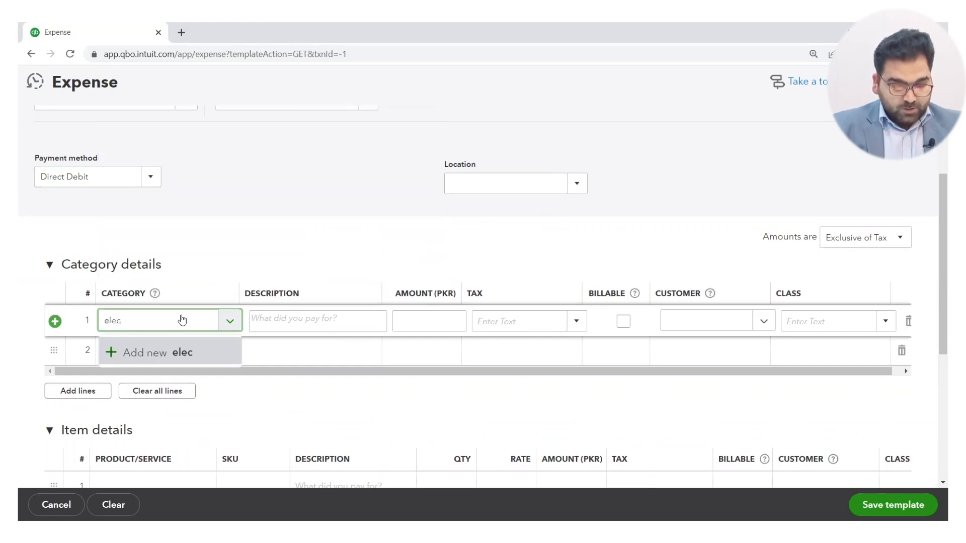
key("BackSpace")
key("BackSpace")
key("BackSpace")
key("BackSpace")
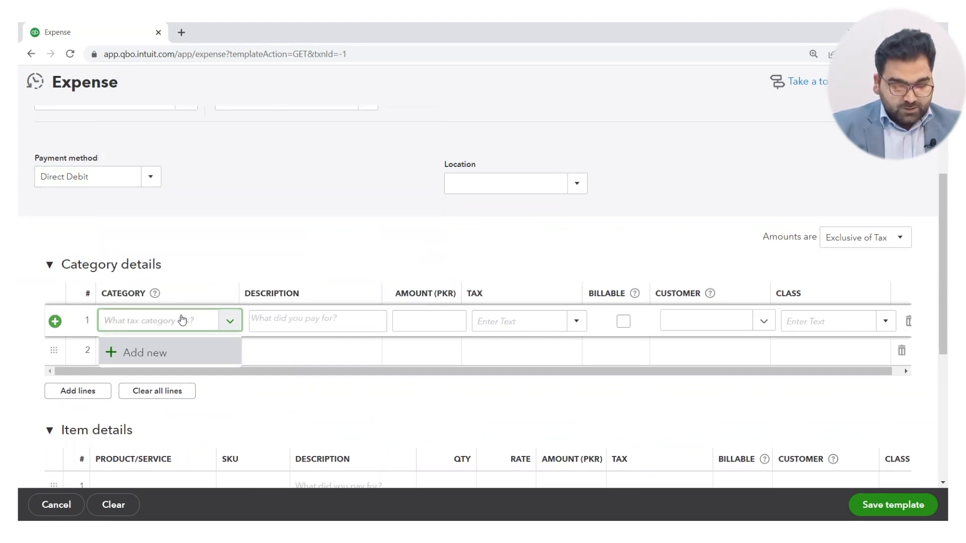
type("uti")
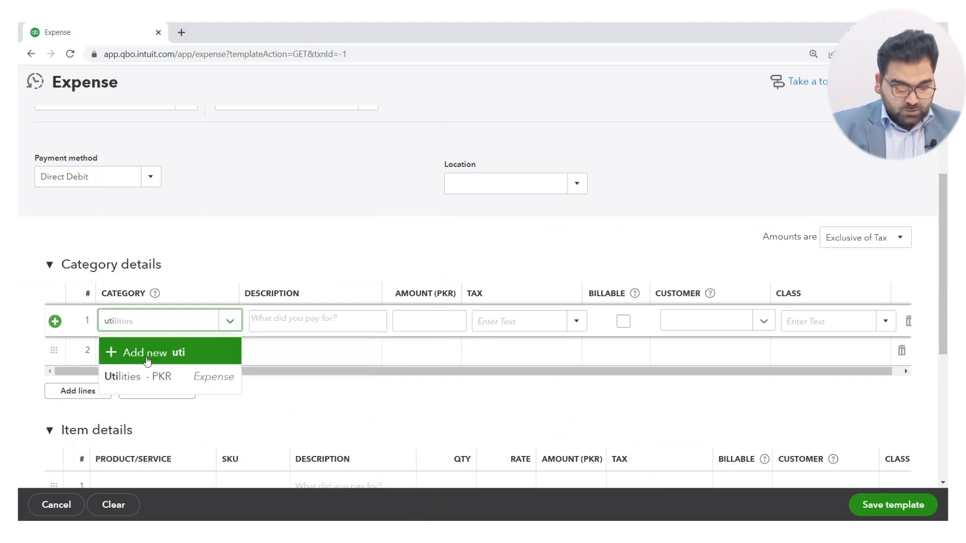
left_click(129, 383)
Enter Monthly Electricity Payment as the description of the Utilities line.
left_click(317, 327)
type("Mont")
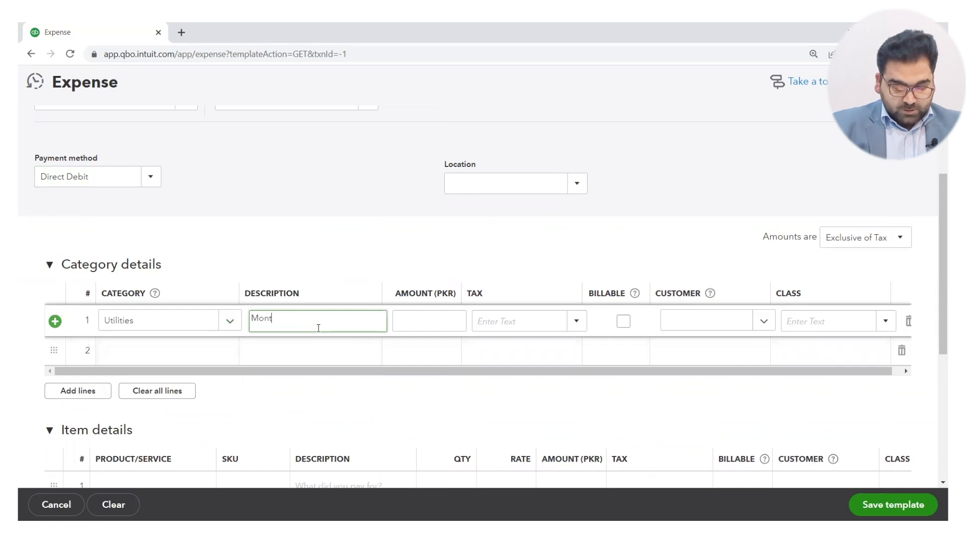
type("hk")
key("BackSpace")
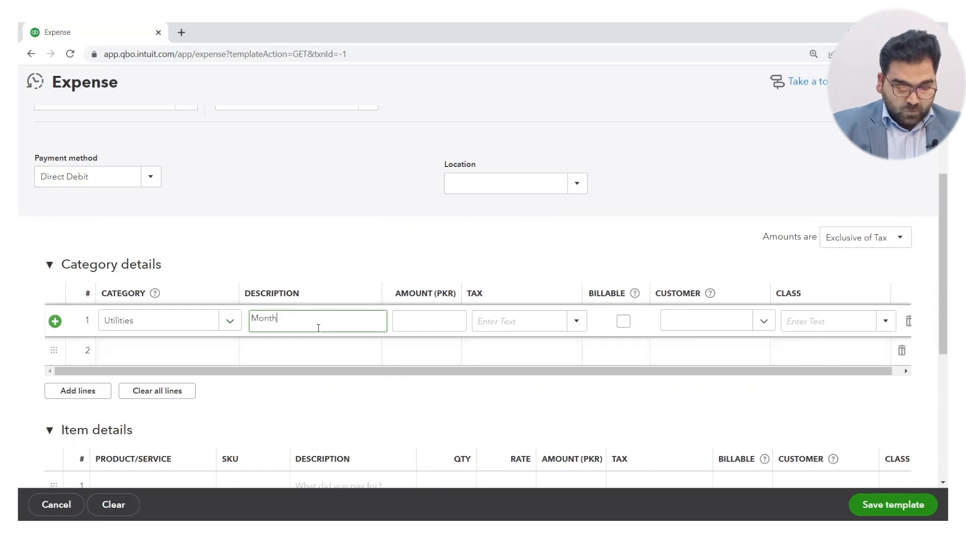
type("l")
type("ly E")
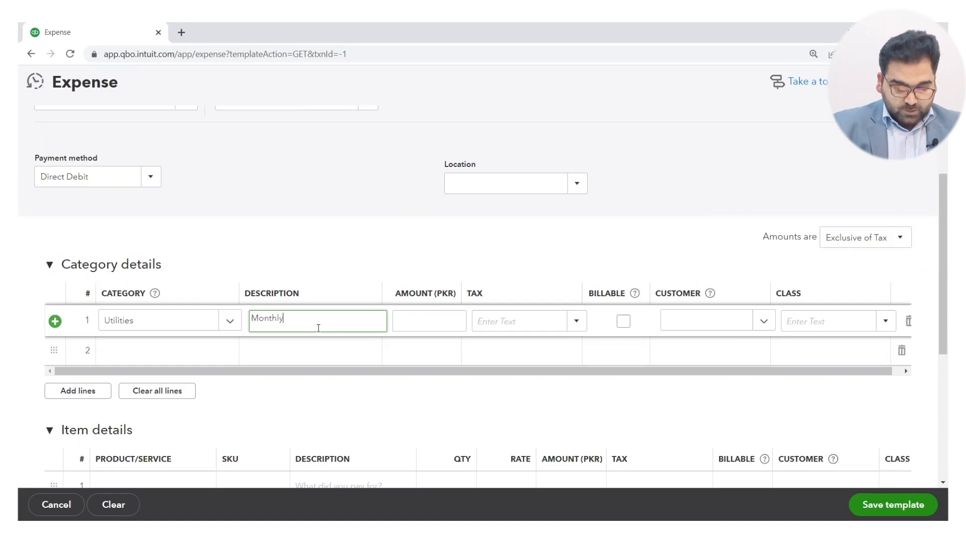
type("d")
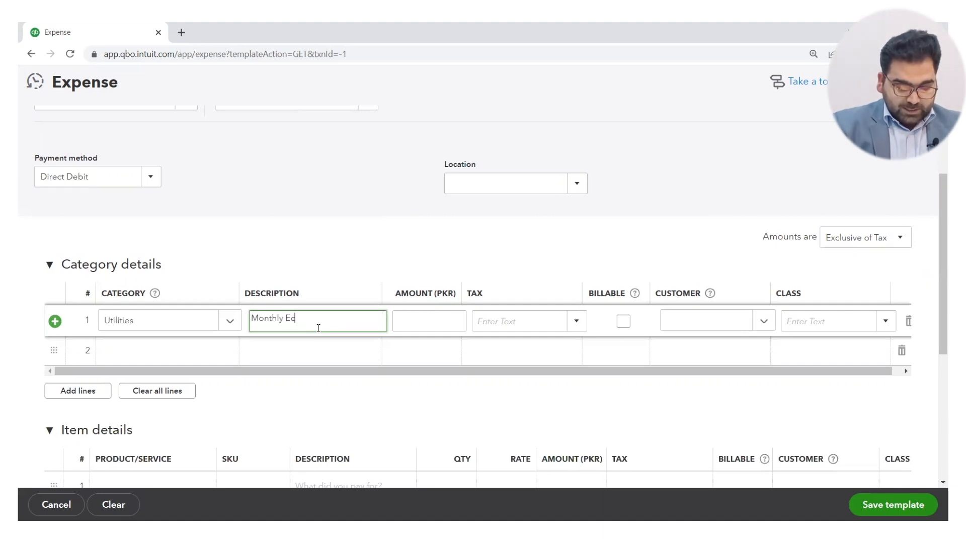
type("ectricity")
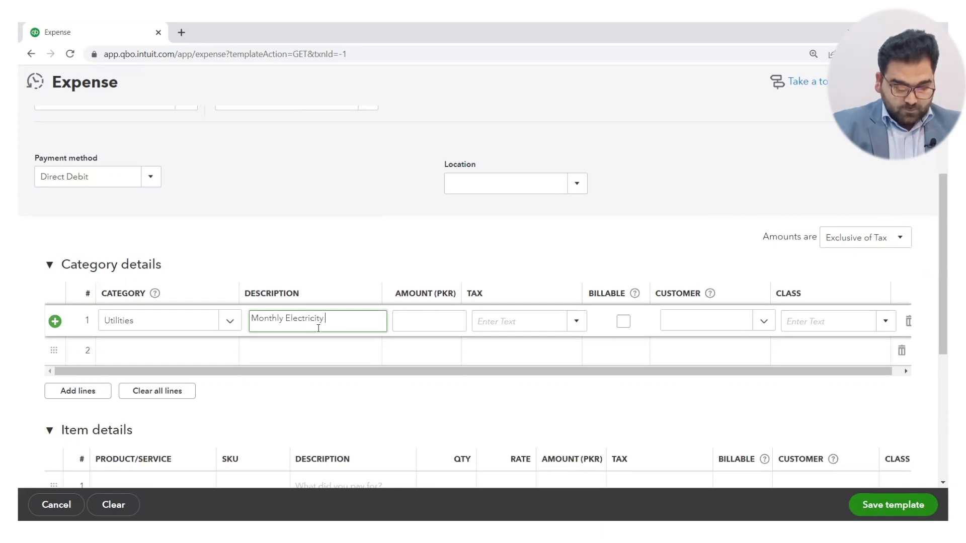
type(" Payment")
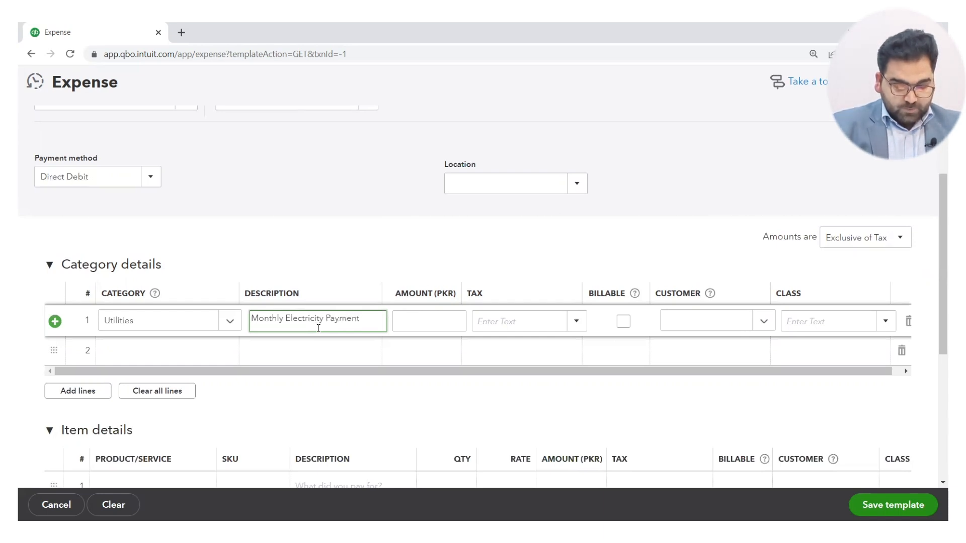
Set the Utilities line's amount to 230,000 PKR and its tax to GST 17%.
left_click(416, 325)
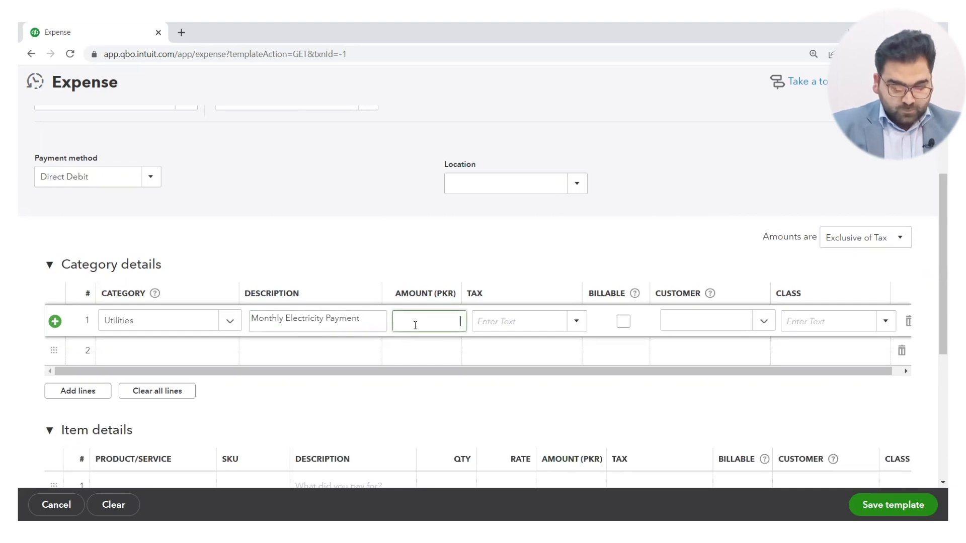
type("230,00")
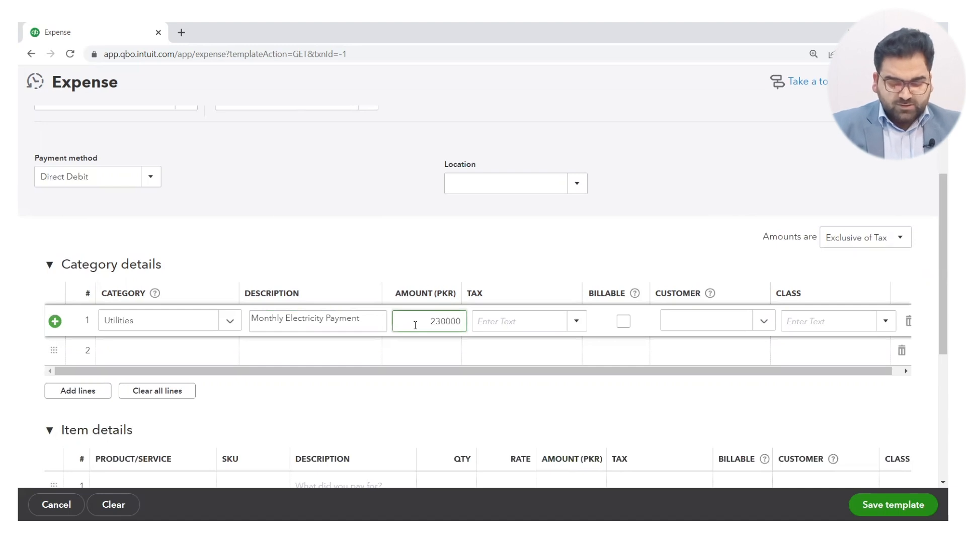
type("0")
left_click(575, 322)
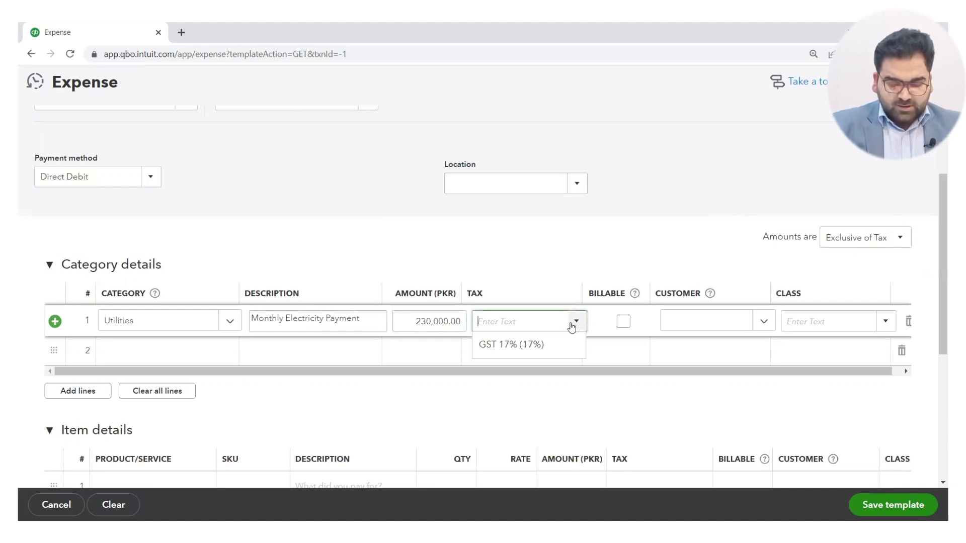
left_click(541, 344)
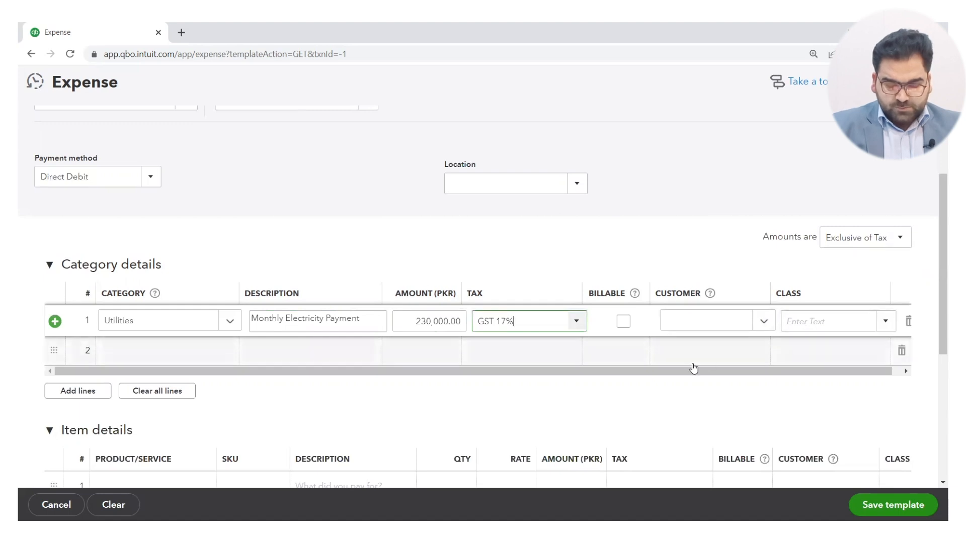
Save the Electricity Exp template, accepting that its class field is left blank.
scroll(677, 372, "down", 5)
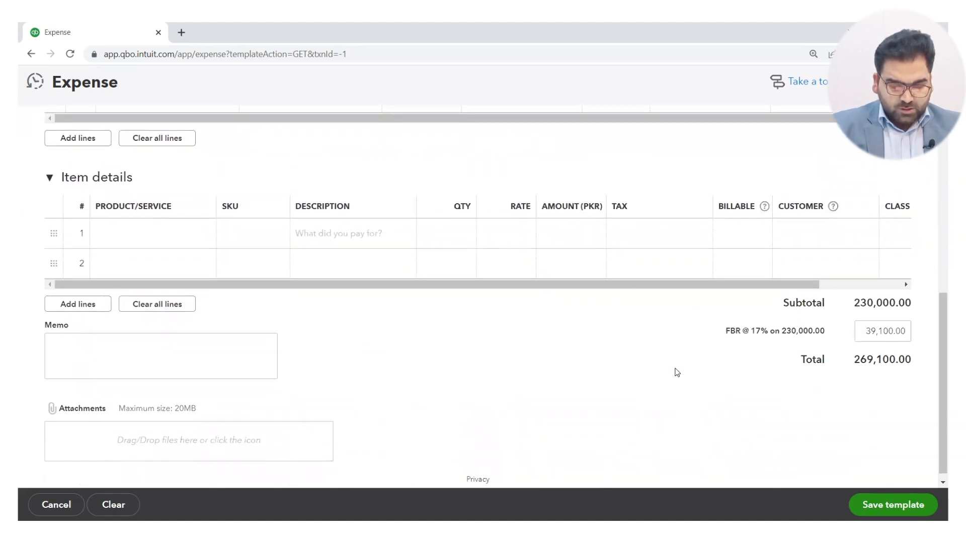
left_click(893, 503)
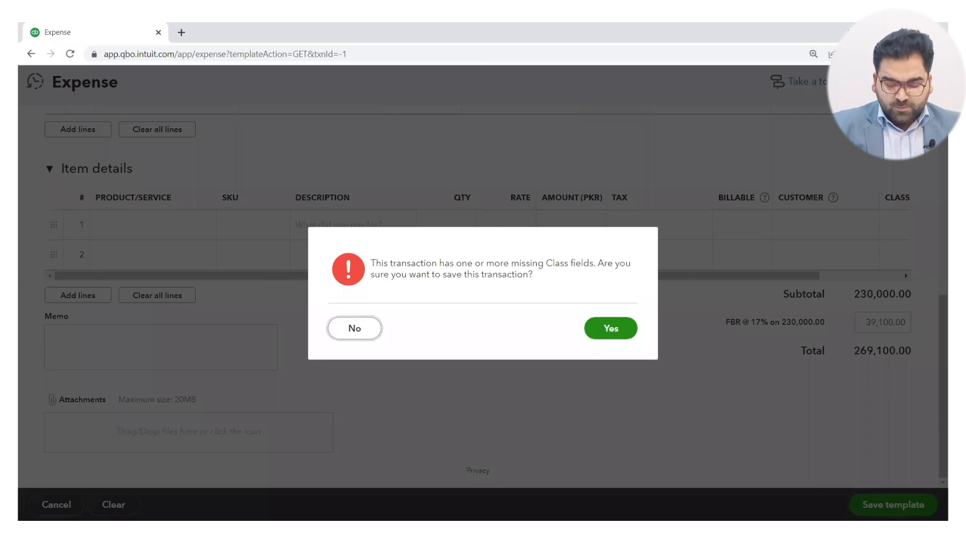
left_click(620, 330)
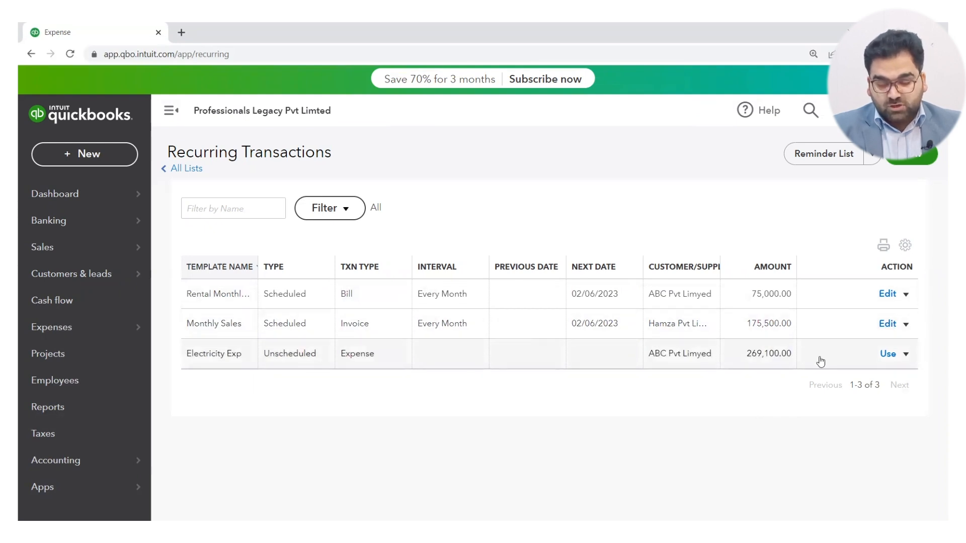
Use the Electricity Exp template to record an expense, then save and close it without a class.
left_click(891, 355)
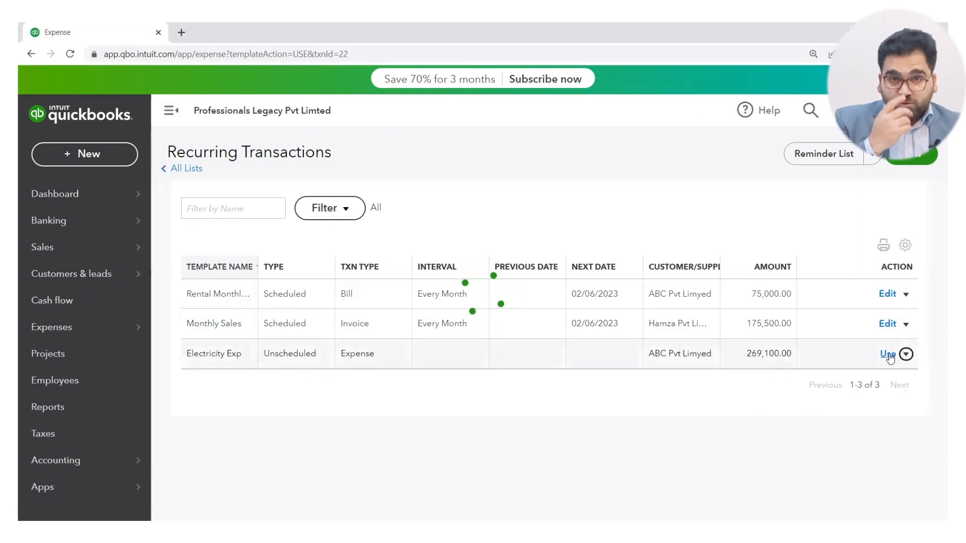
type("ABC Pvt Limyed")
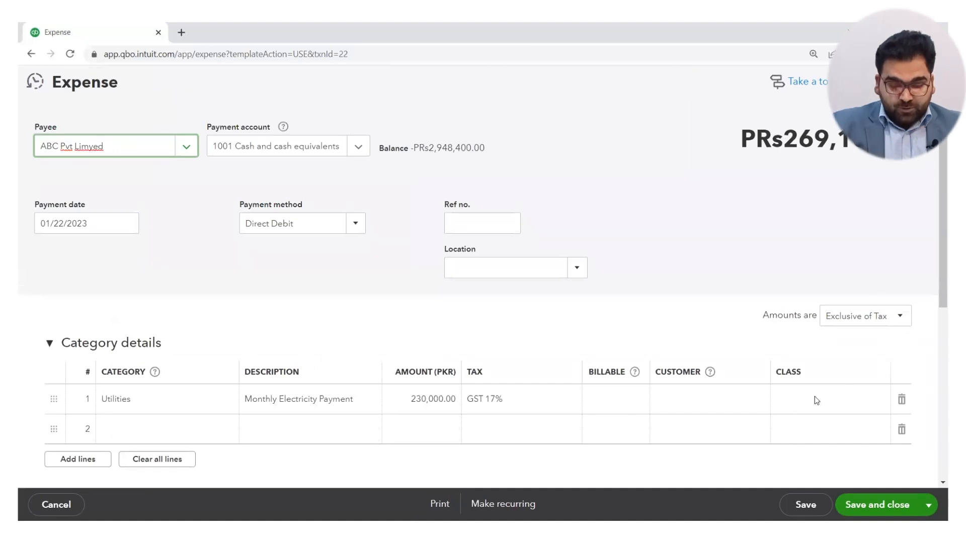
scroll(825, 357, "down", 7)
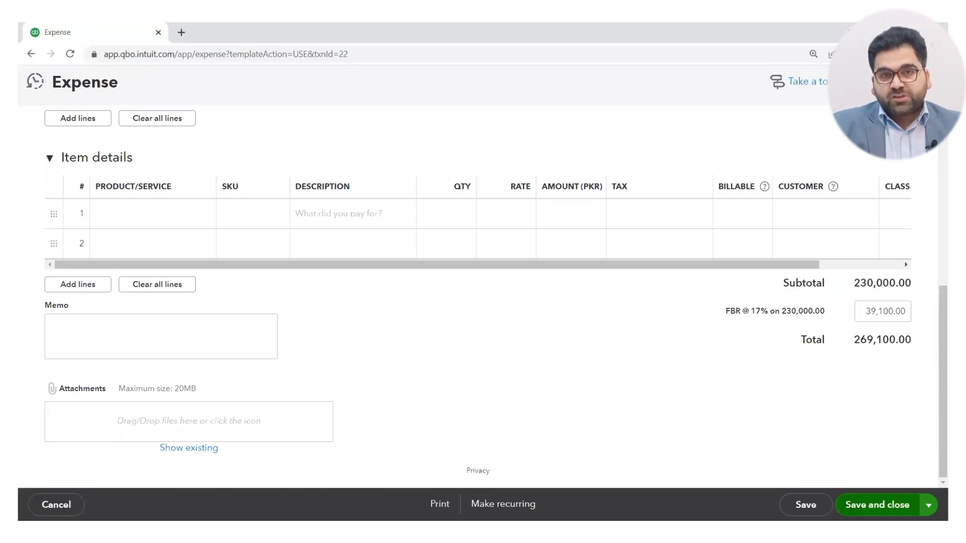
left_click(877, 505)
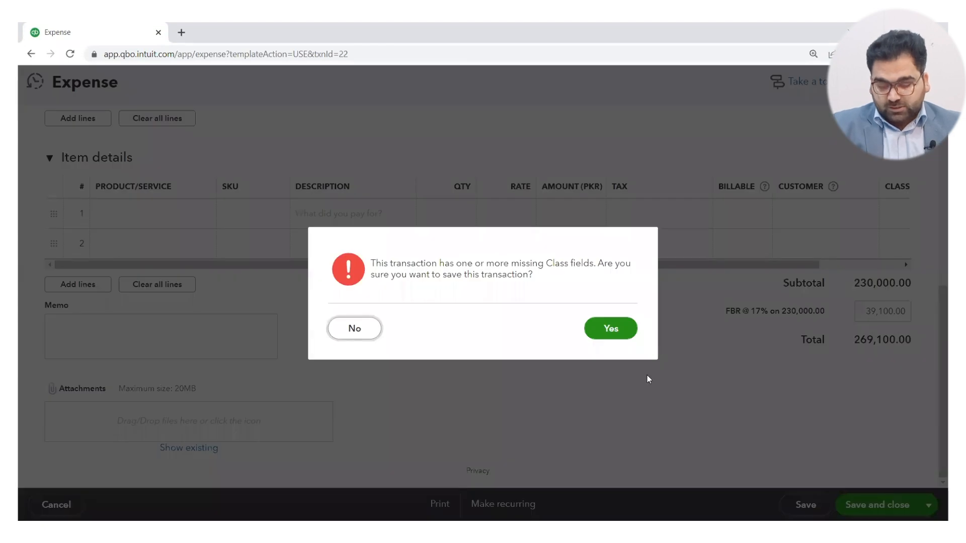
left_click(600, 326)
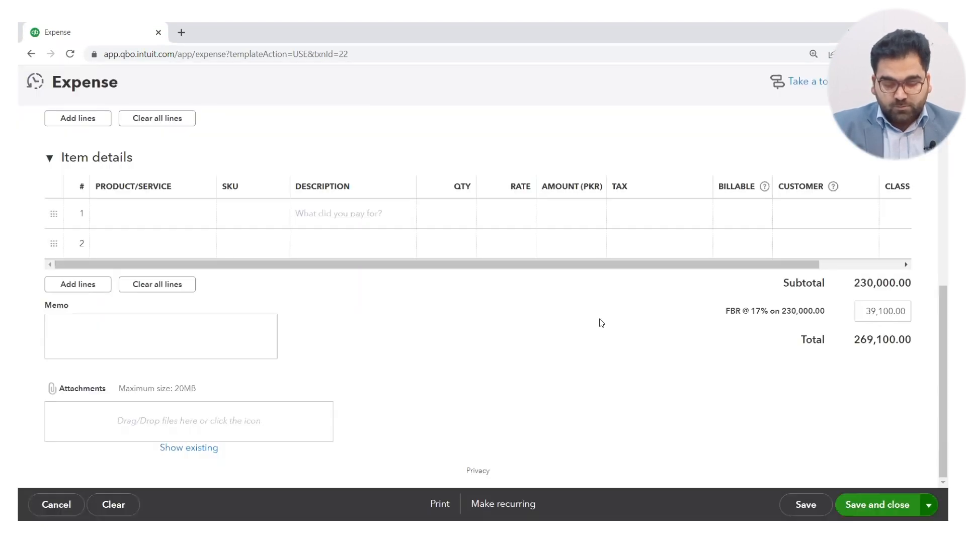